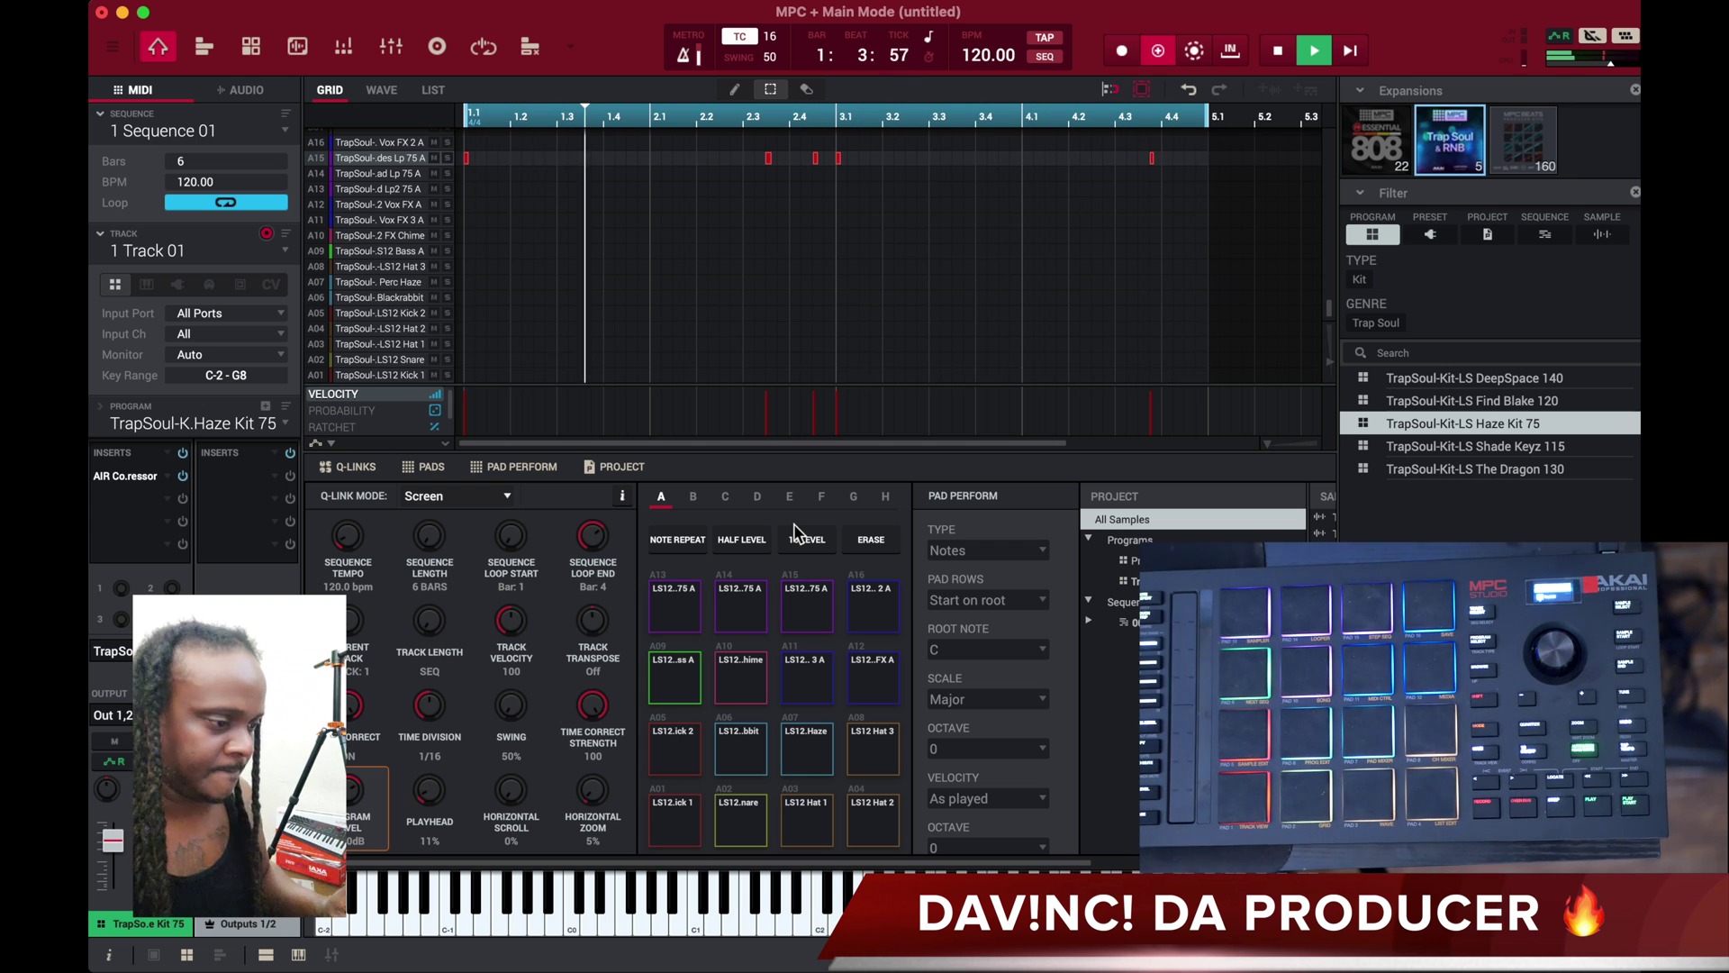
- Stop recording the Rhodes loop part on track 1, play it back, and return the playhead to the start
{"action": "key", "text": "space"}
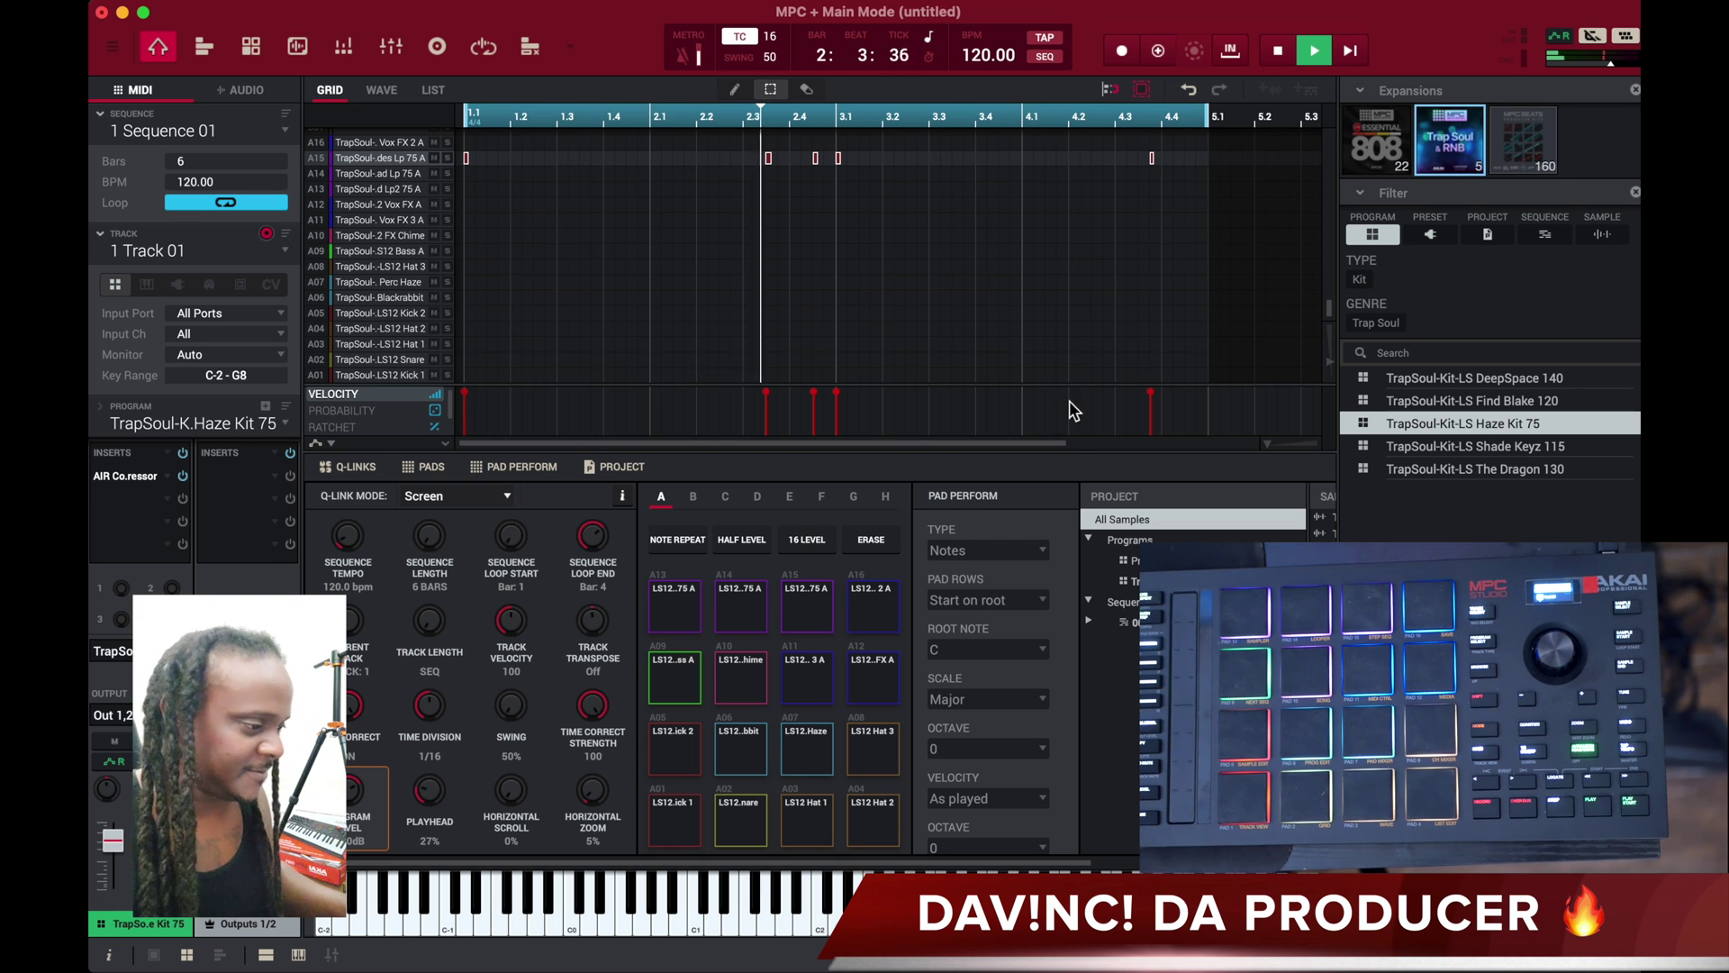
{"action": "key", "text": "space"}
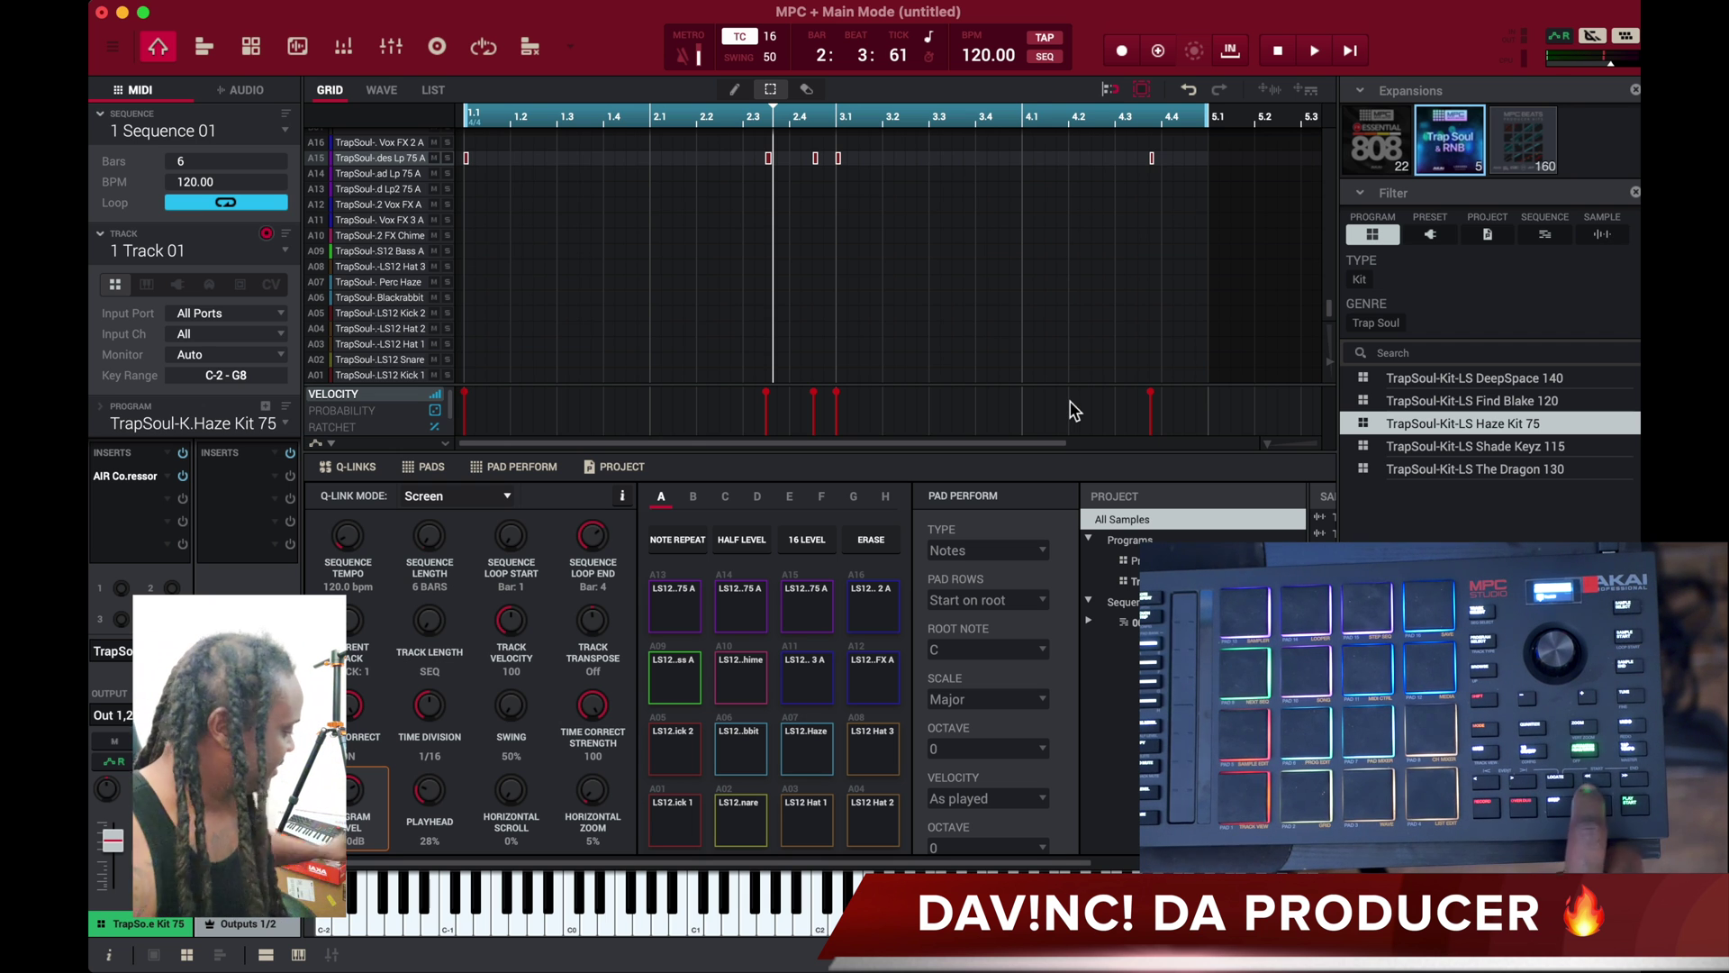
{"action": "key", "text": "Home"}
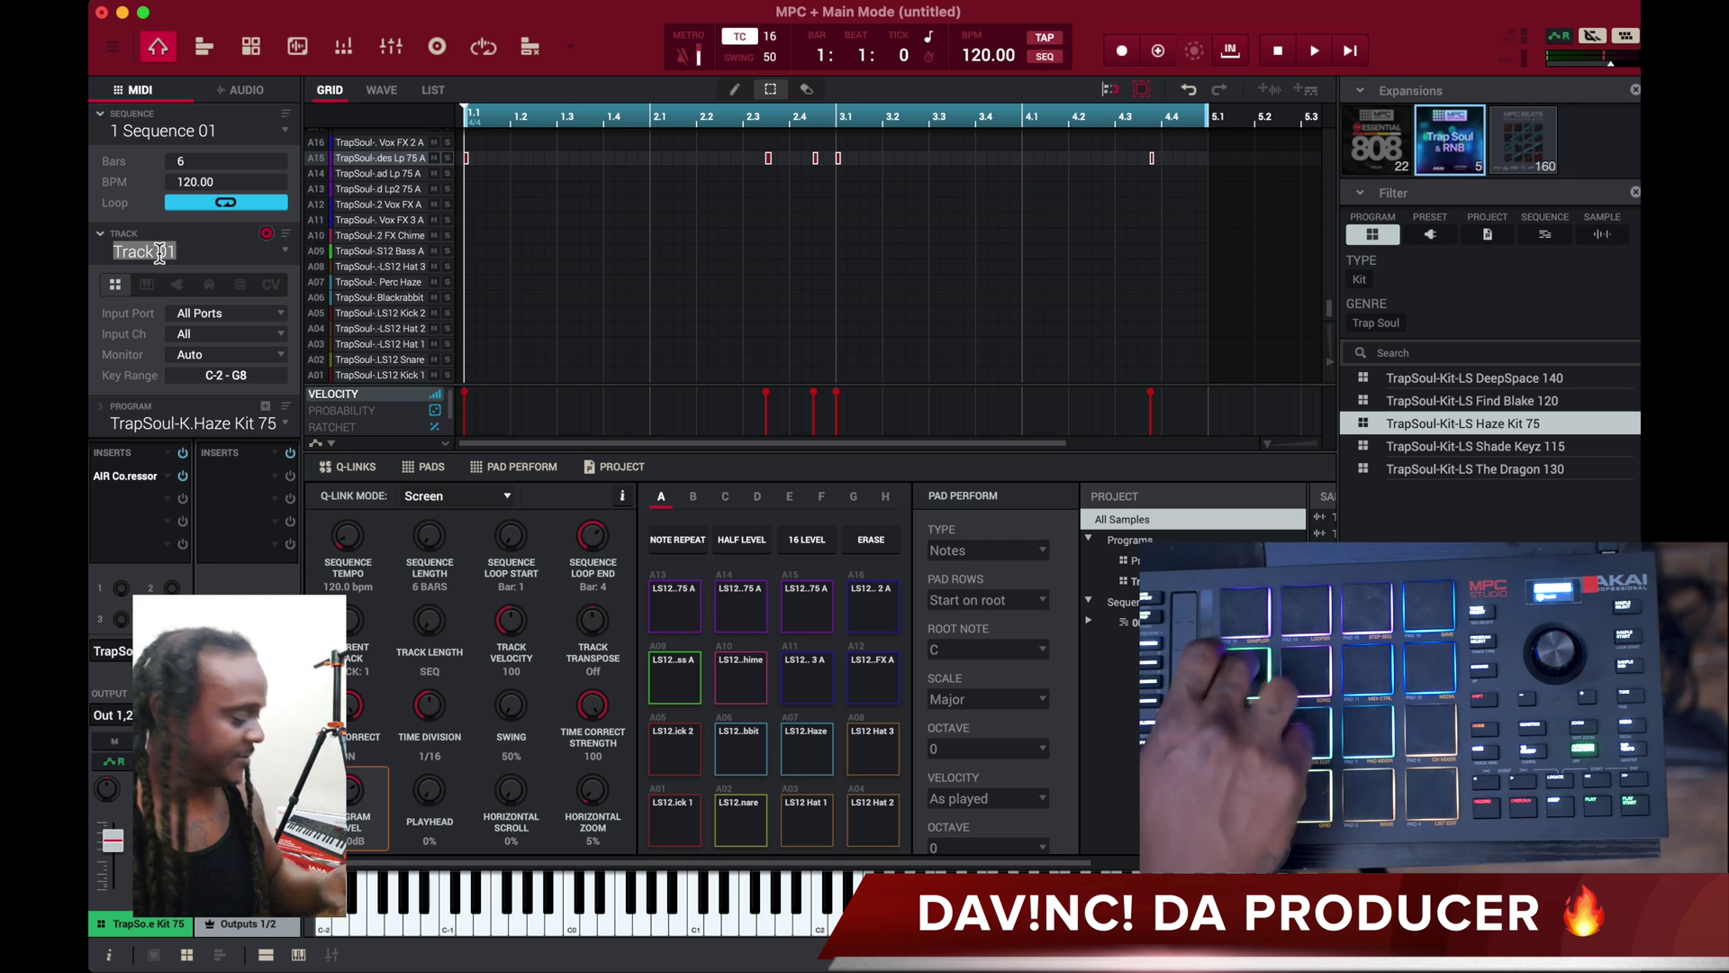
- Rename track 1 as PADS
{"action": "key", "text": "Return"}
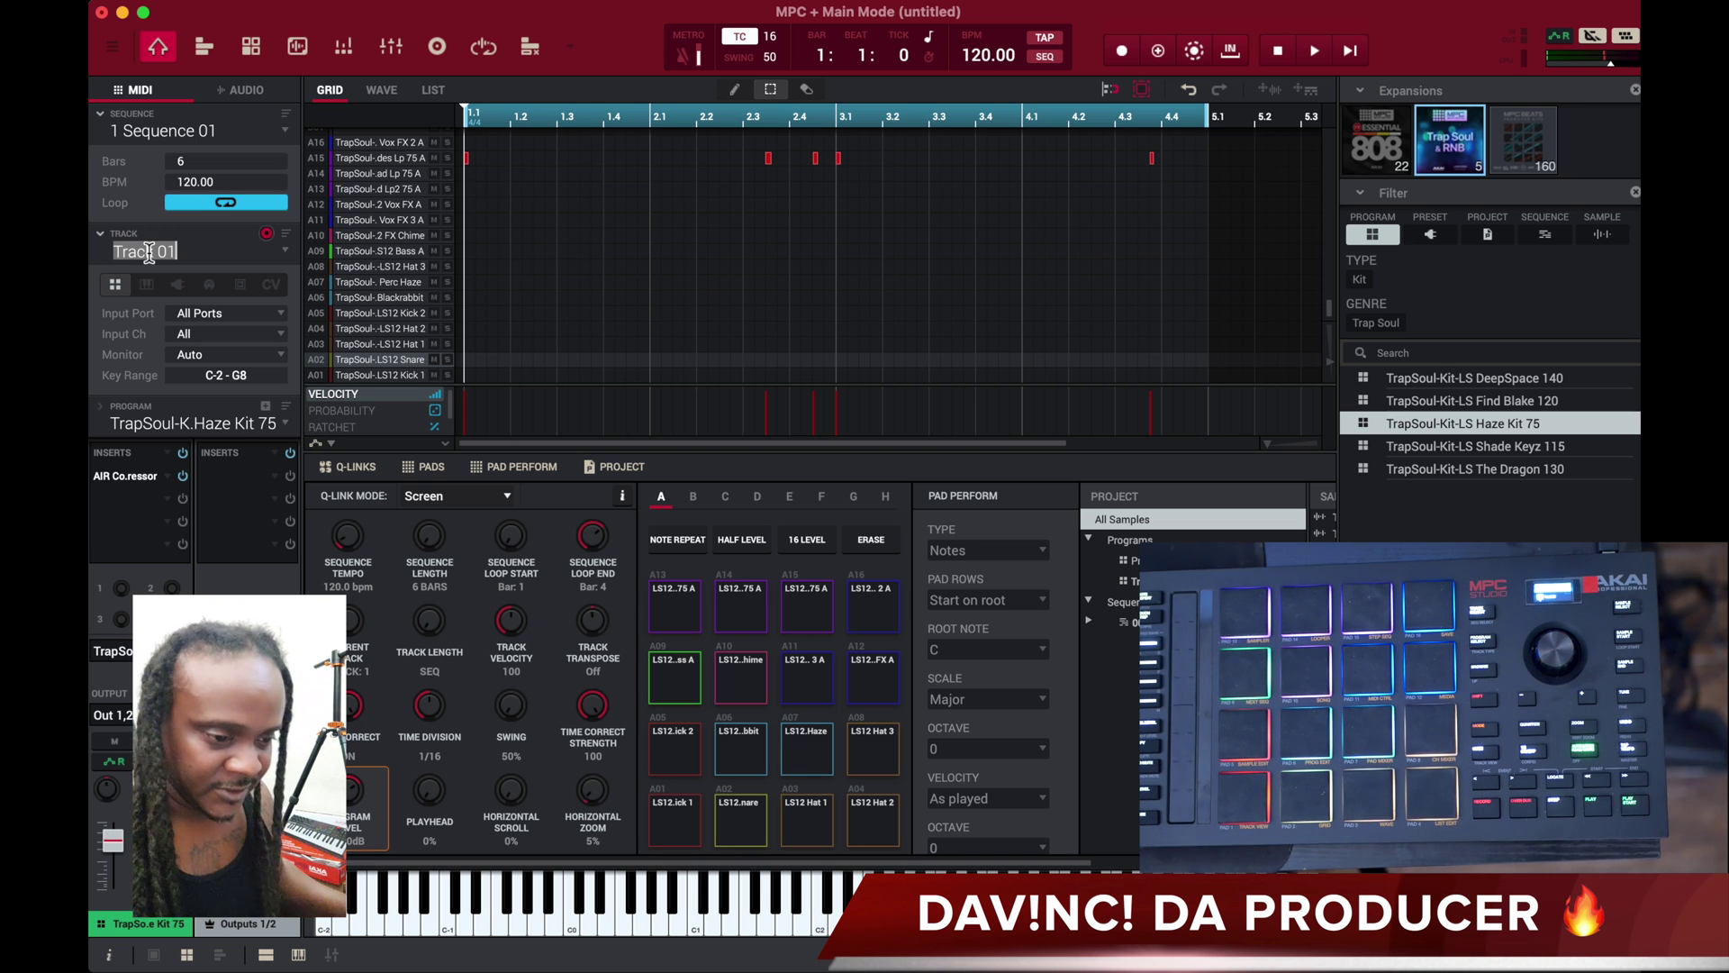
{"action": "key", "text": "Return"}
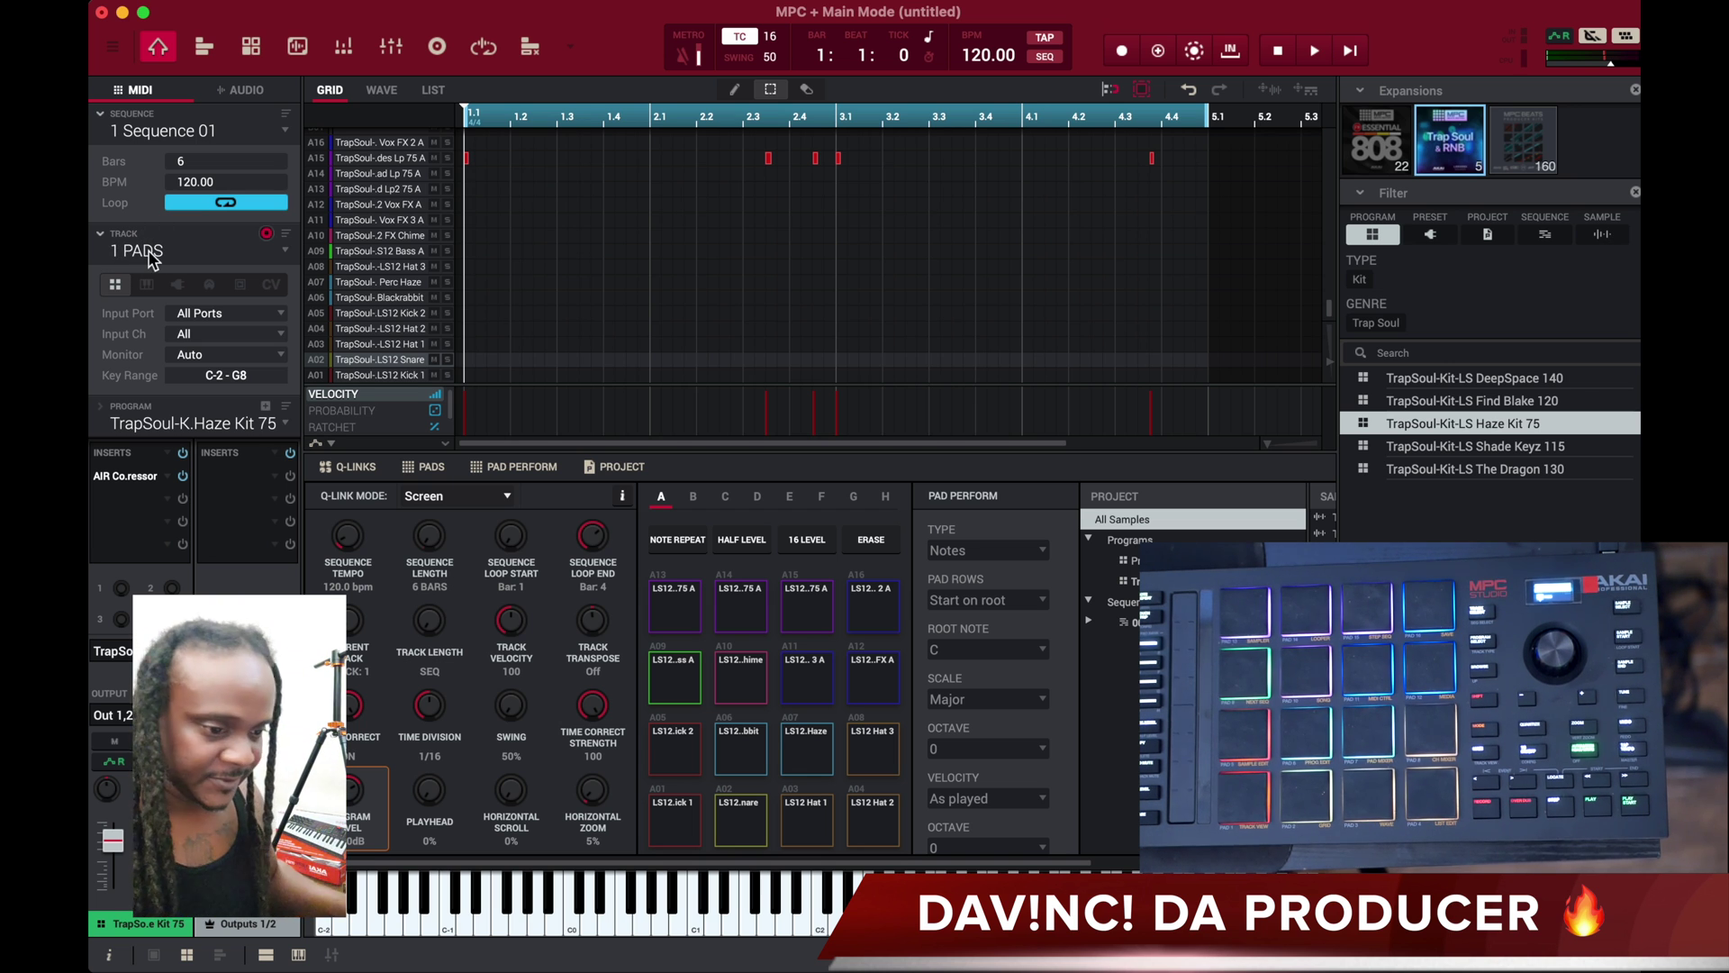
- Switch to unused track 2 and record Vox FX 3 and Vox FX 2 hits in bars 2 and 4
{"action": "left_click", "coordinate": [206, 263]}
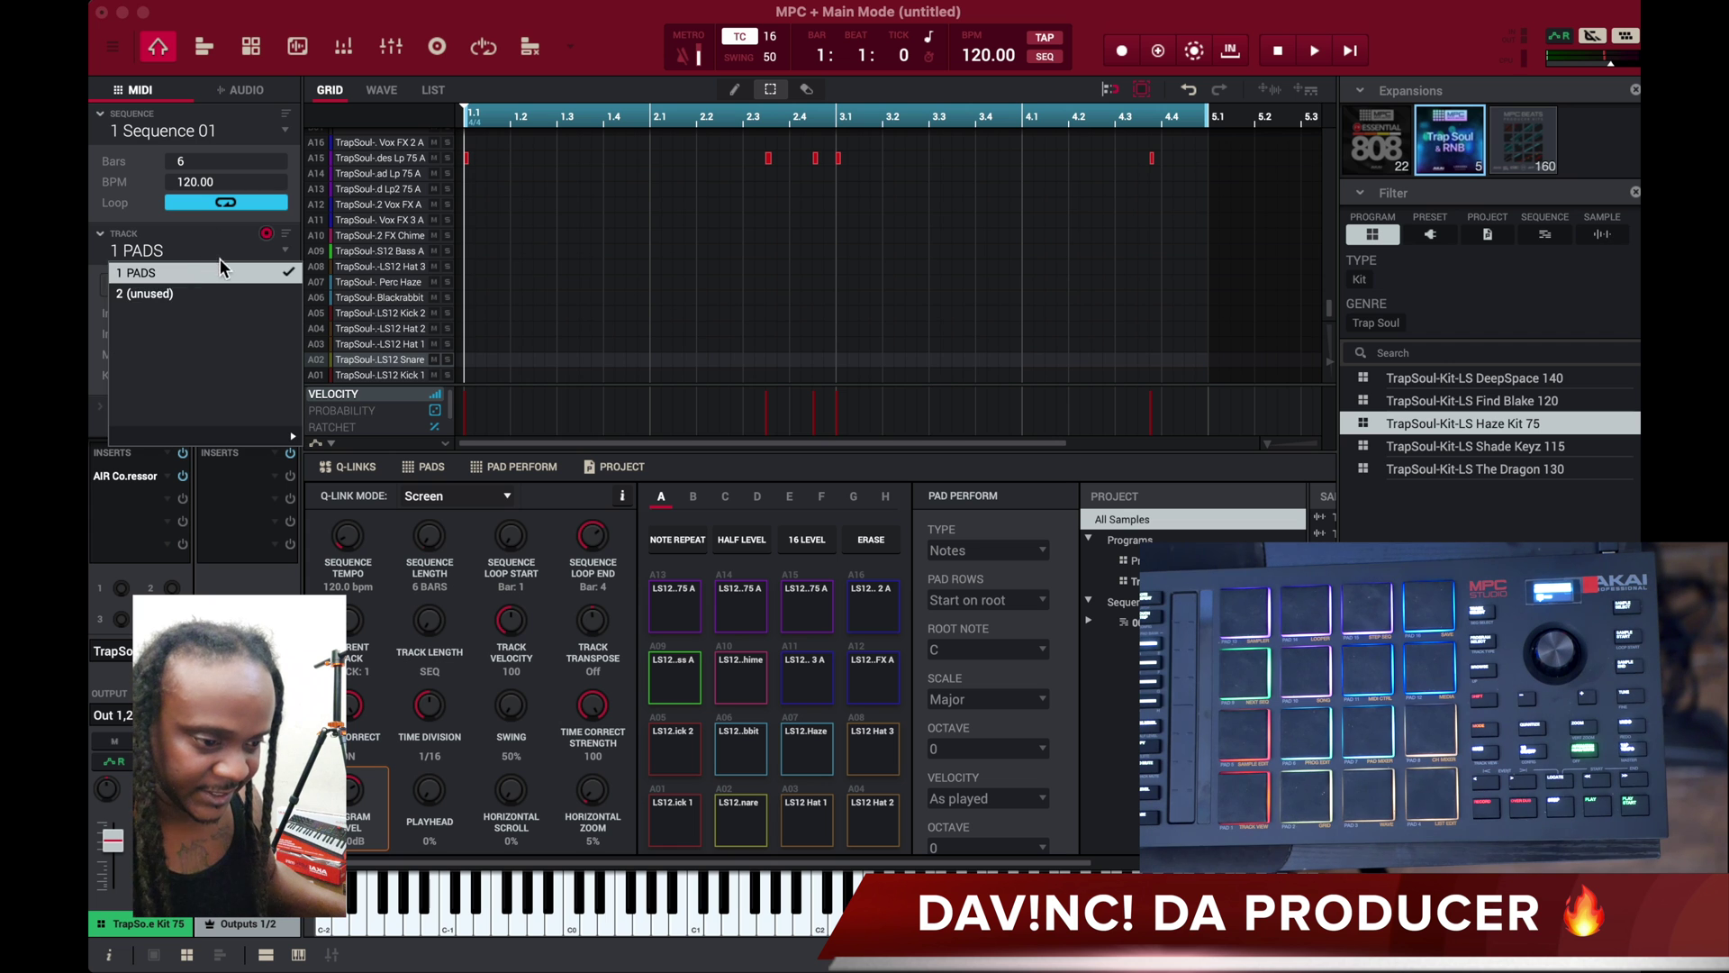
{"action": "left_click", "coordinate": [180, 290]}
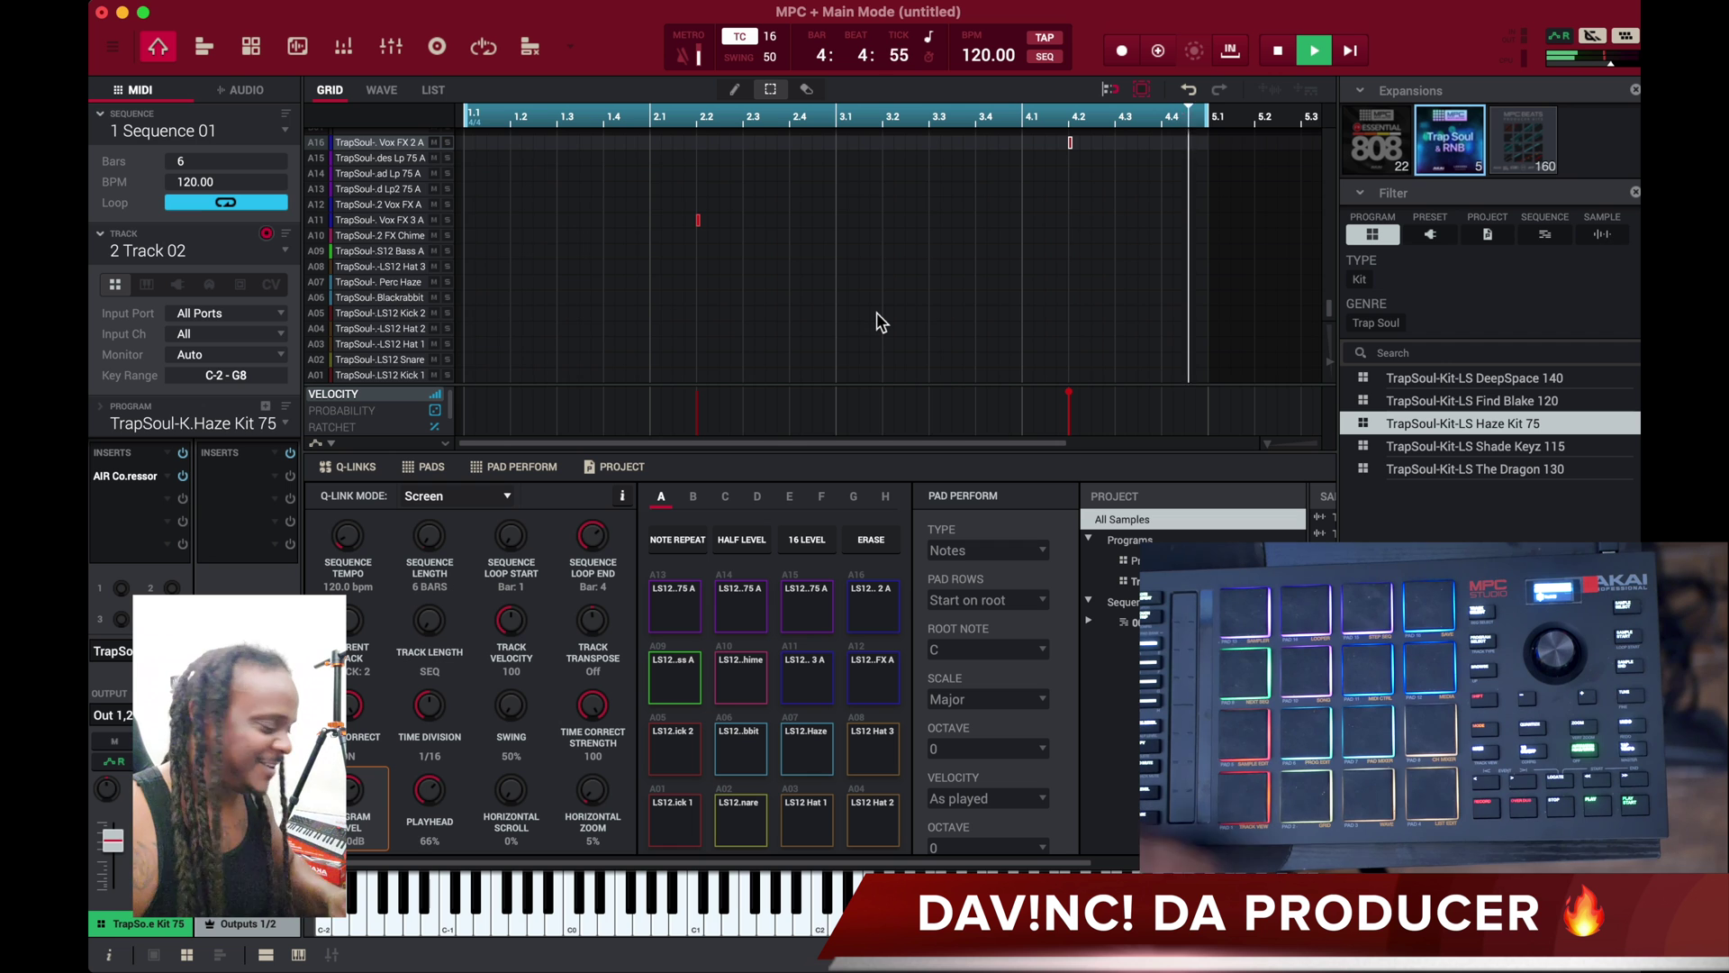
{"action": "key", "text": "space"}
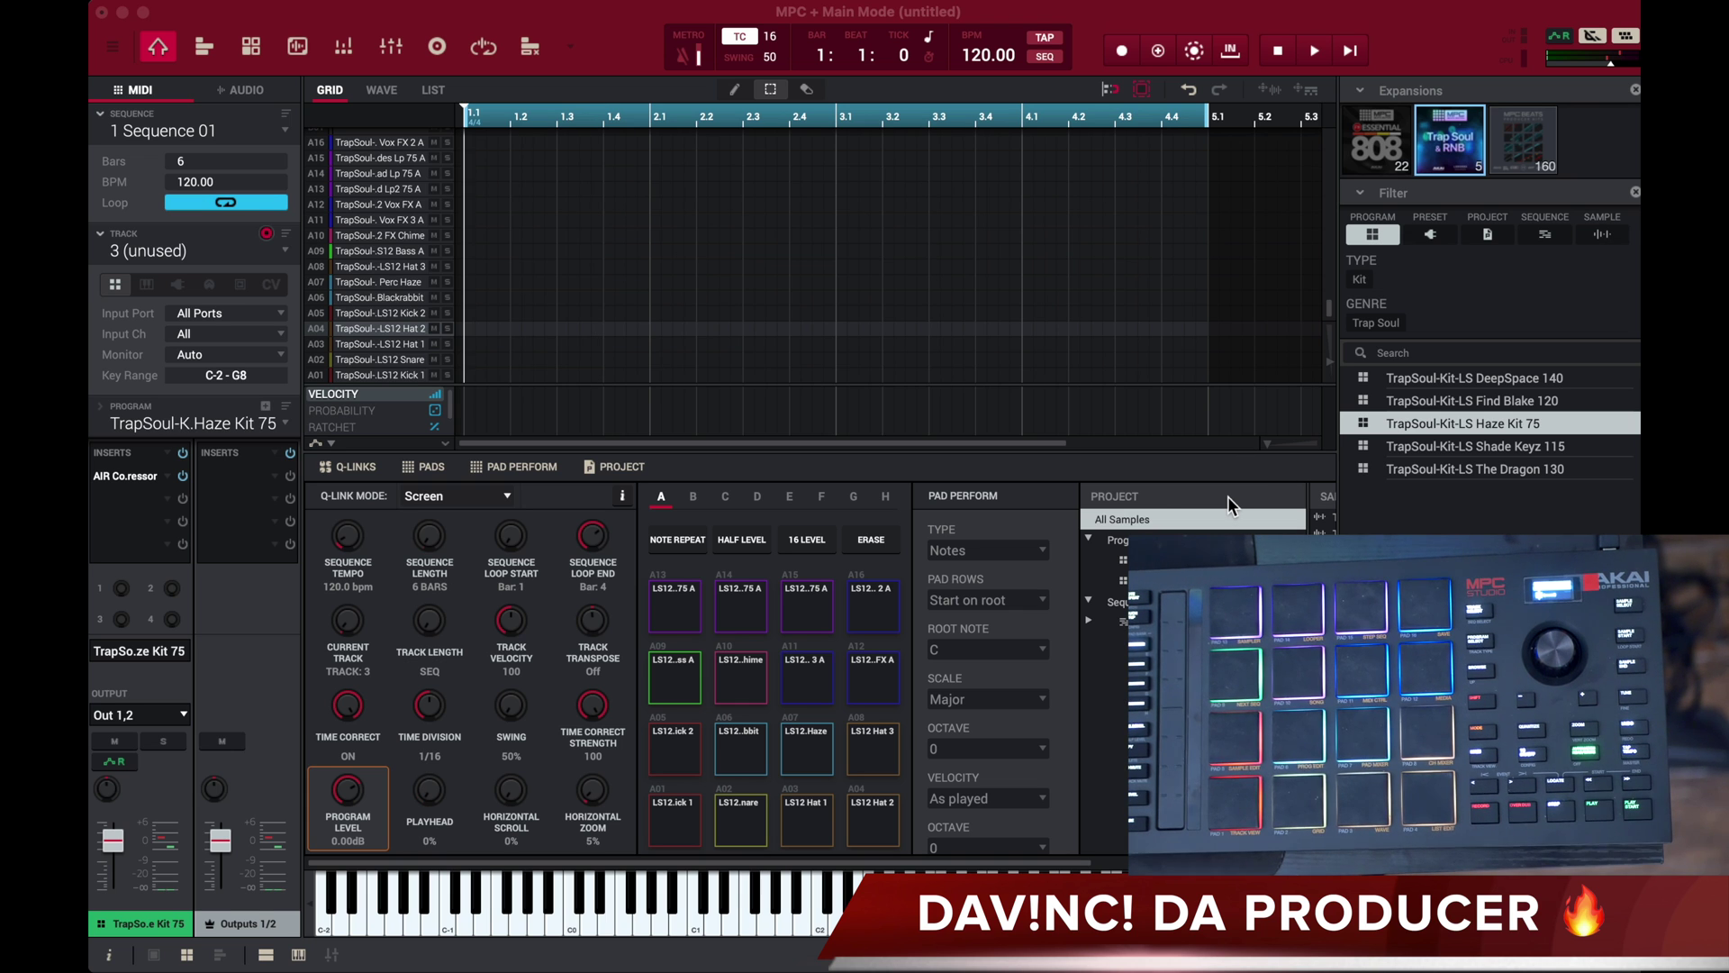
- Rename unused track 3 as HIHATS
{"action": "left_click", "coordinate": [163, 251]}
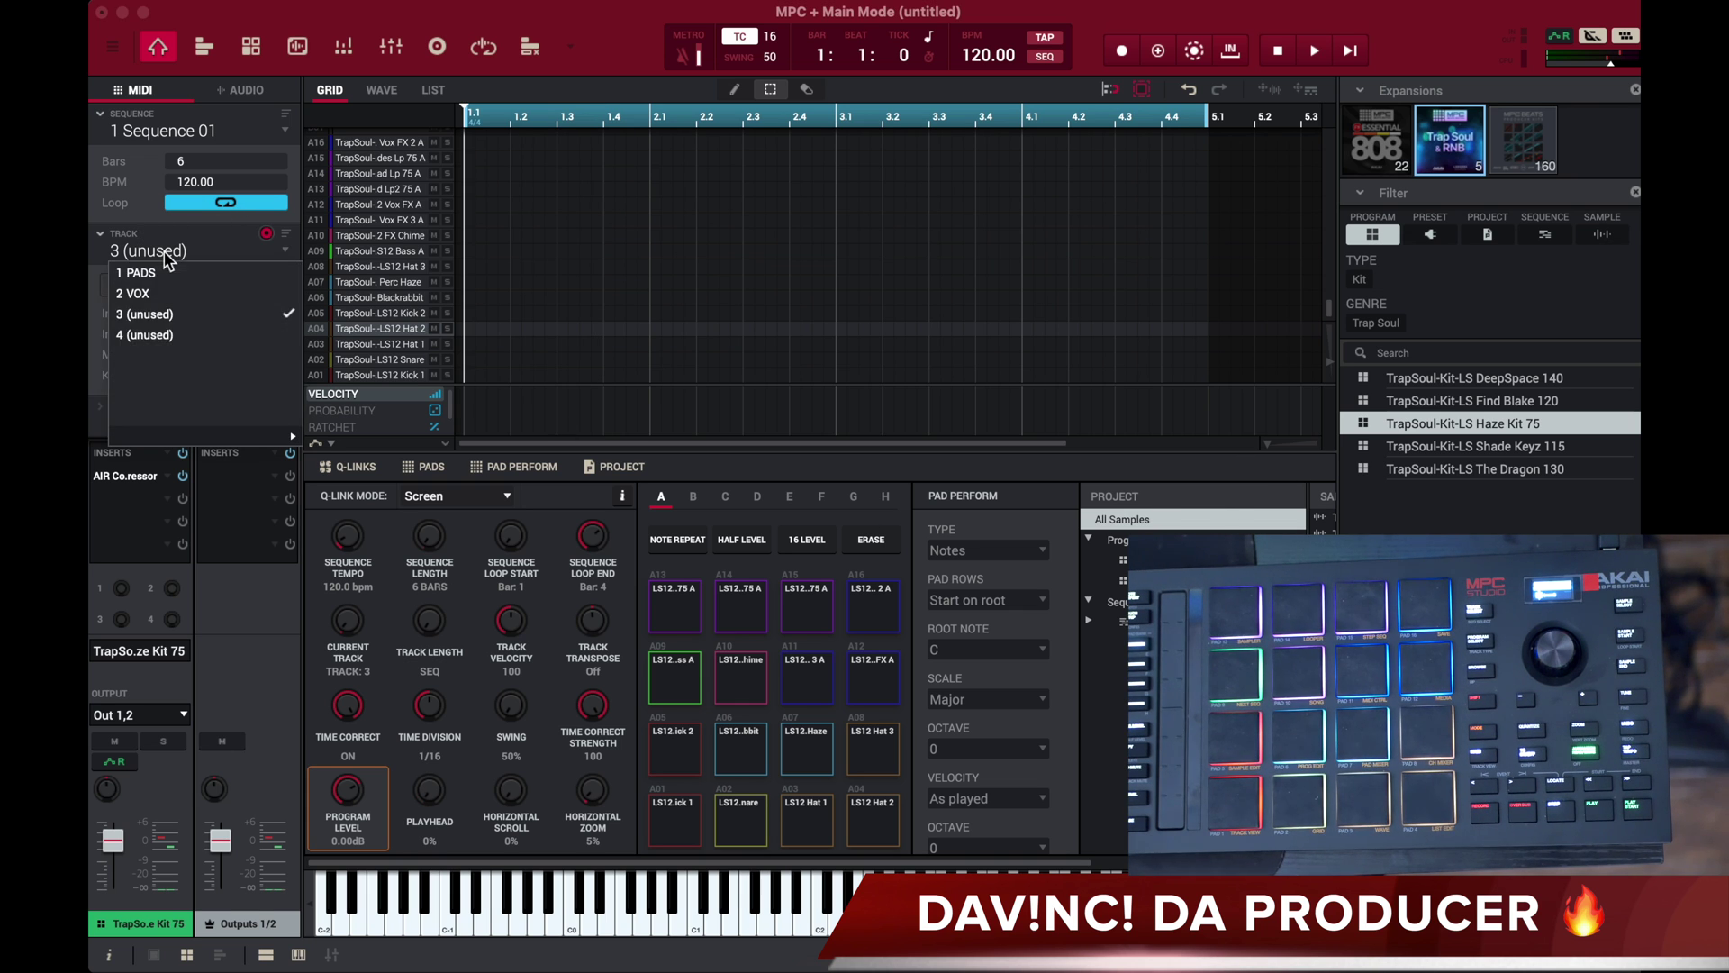
{"action": "left_click", "coordinate": [158, 314]}
{"action": "double_click", "coordinate": [162, 252]}
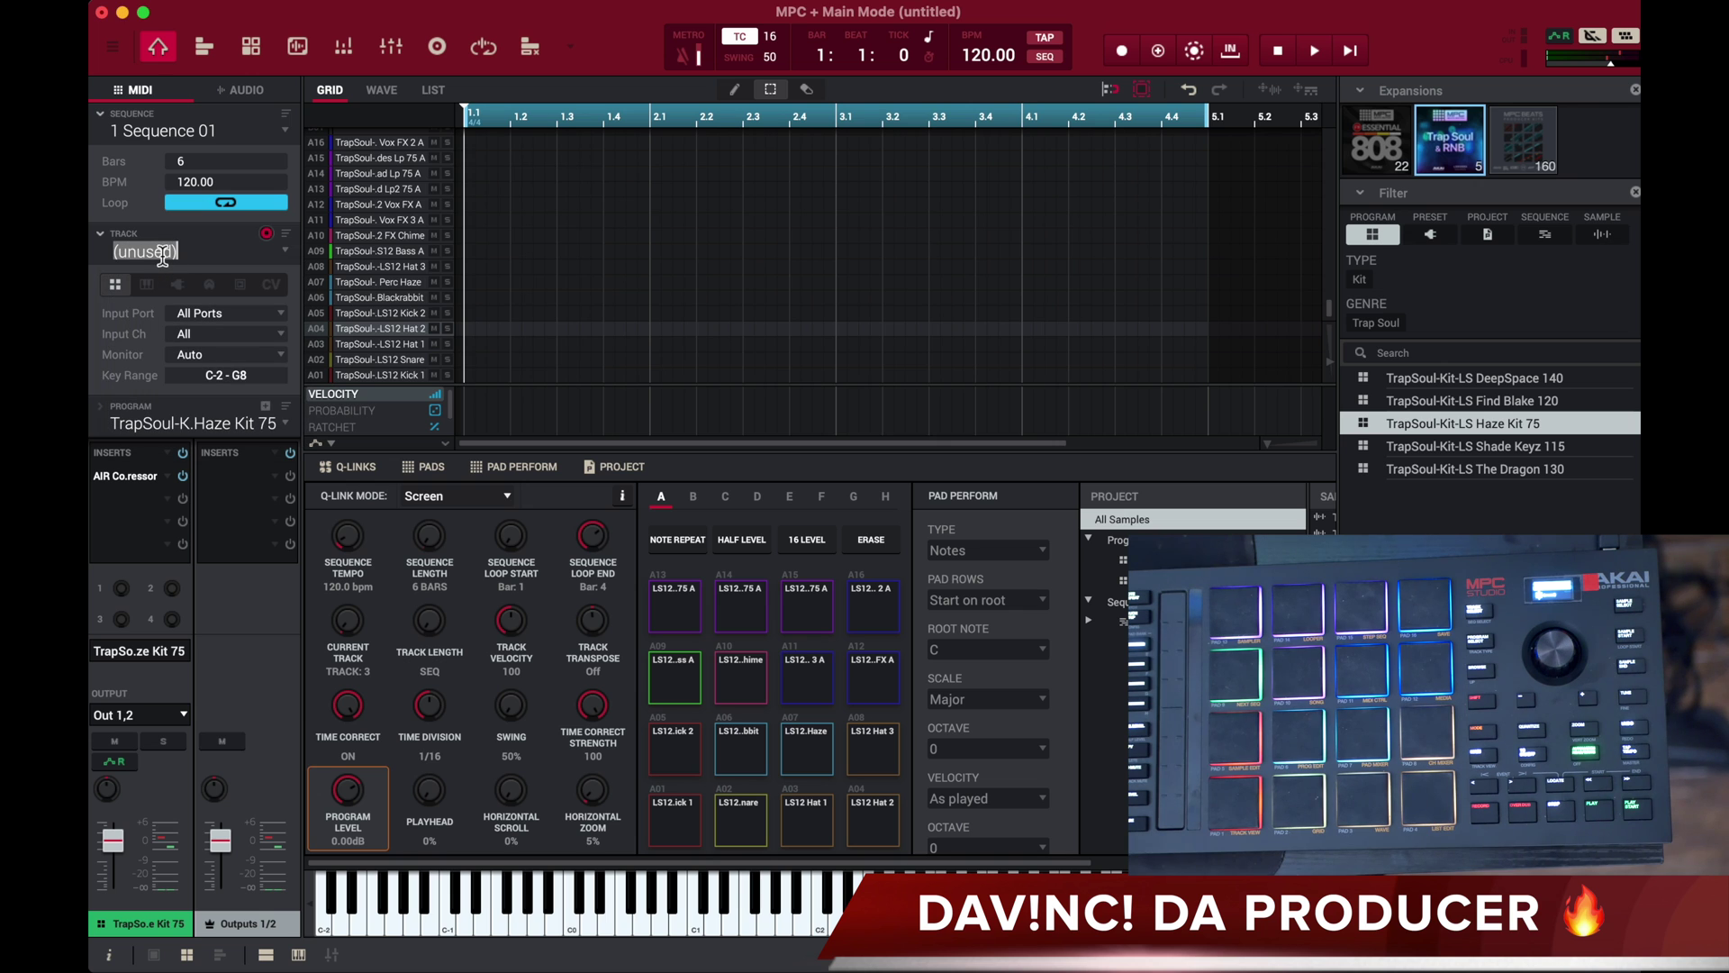
{"action": "key", "text": "Return"}
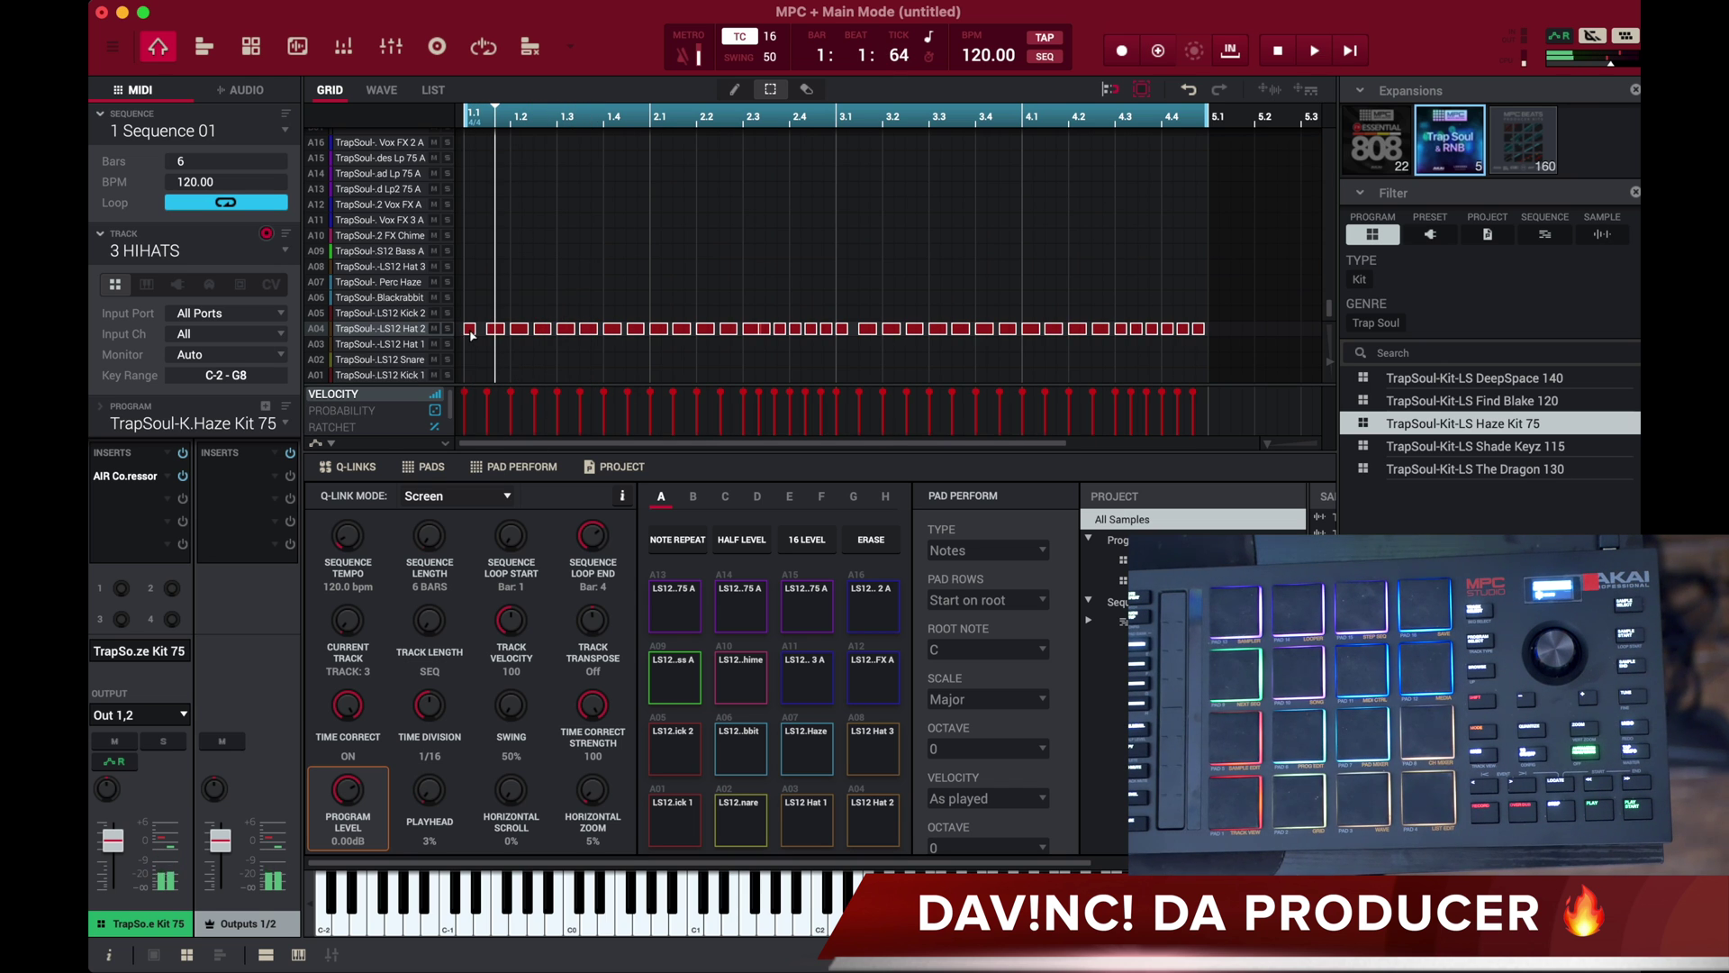
- Correct the first Hat 2 note at the start of bar 1 on the HIHATS track and play the pattern back
{"action": "key", "text": "ctrl+z"}
{"action": "key", "text": "ctrl+shift+z"}
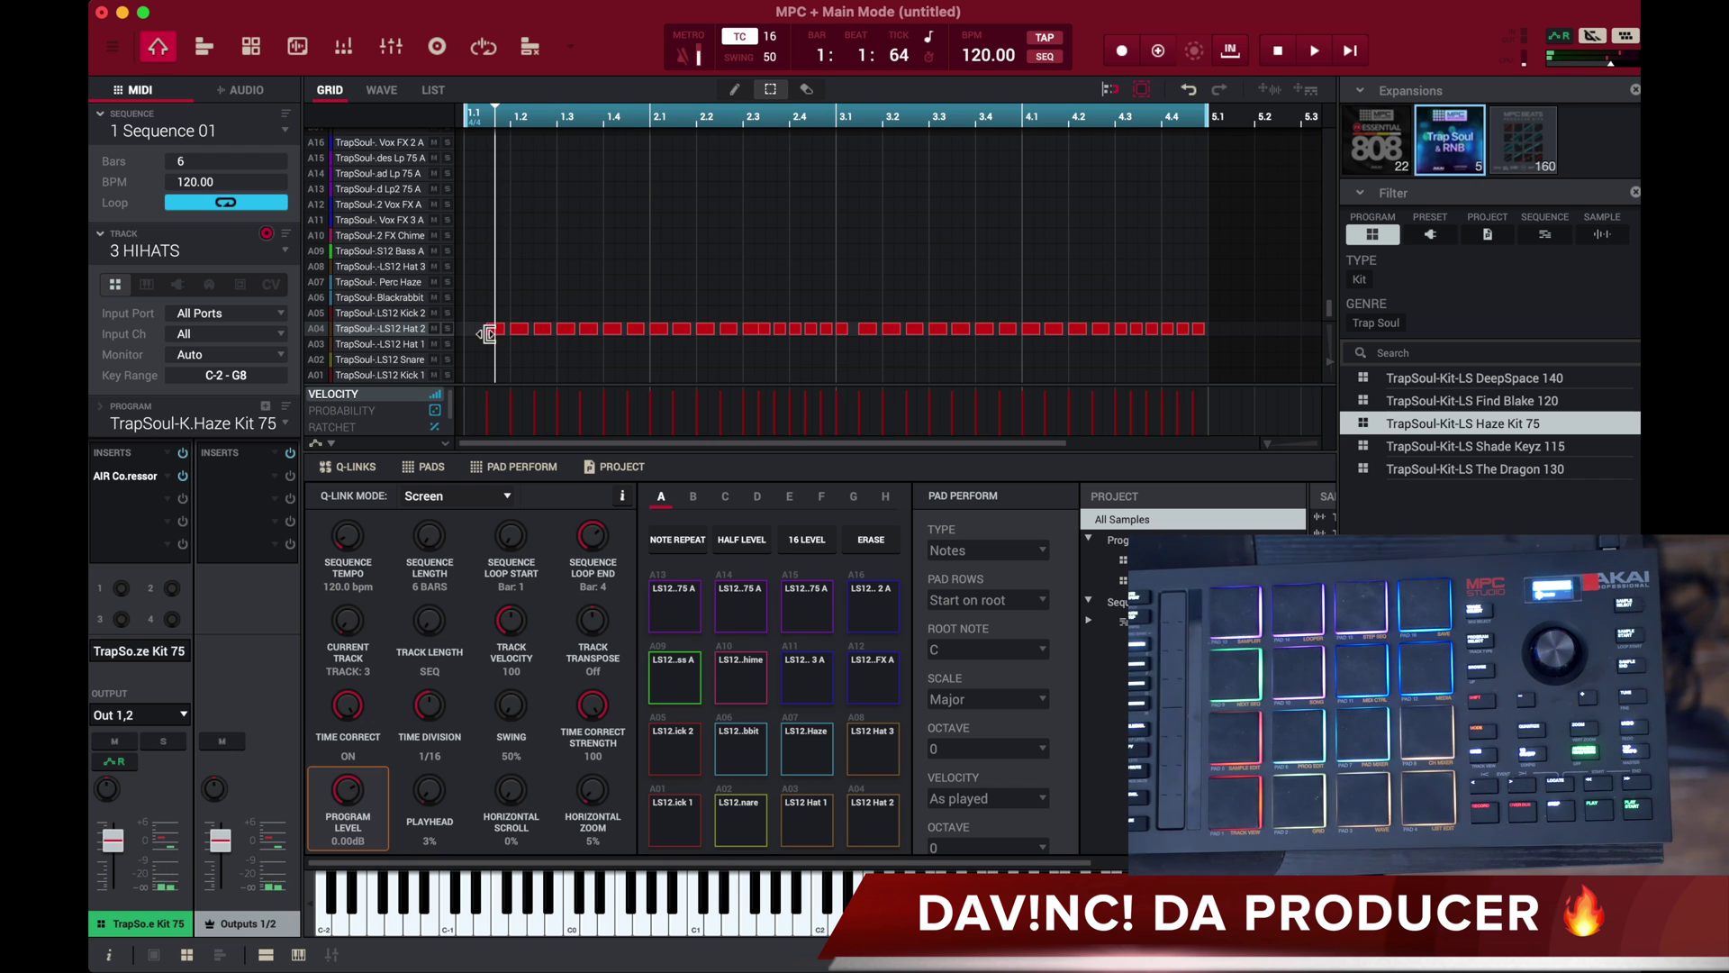
{"action": "mouse_move", "coordinate": [518, 330]}
{"action": "left_click_drag", "start_coordinate": [518, 330], "coordinate": [473, 330]}
{"action": "key", "text": "space"}
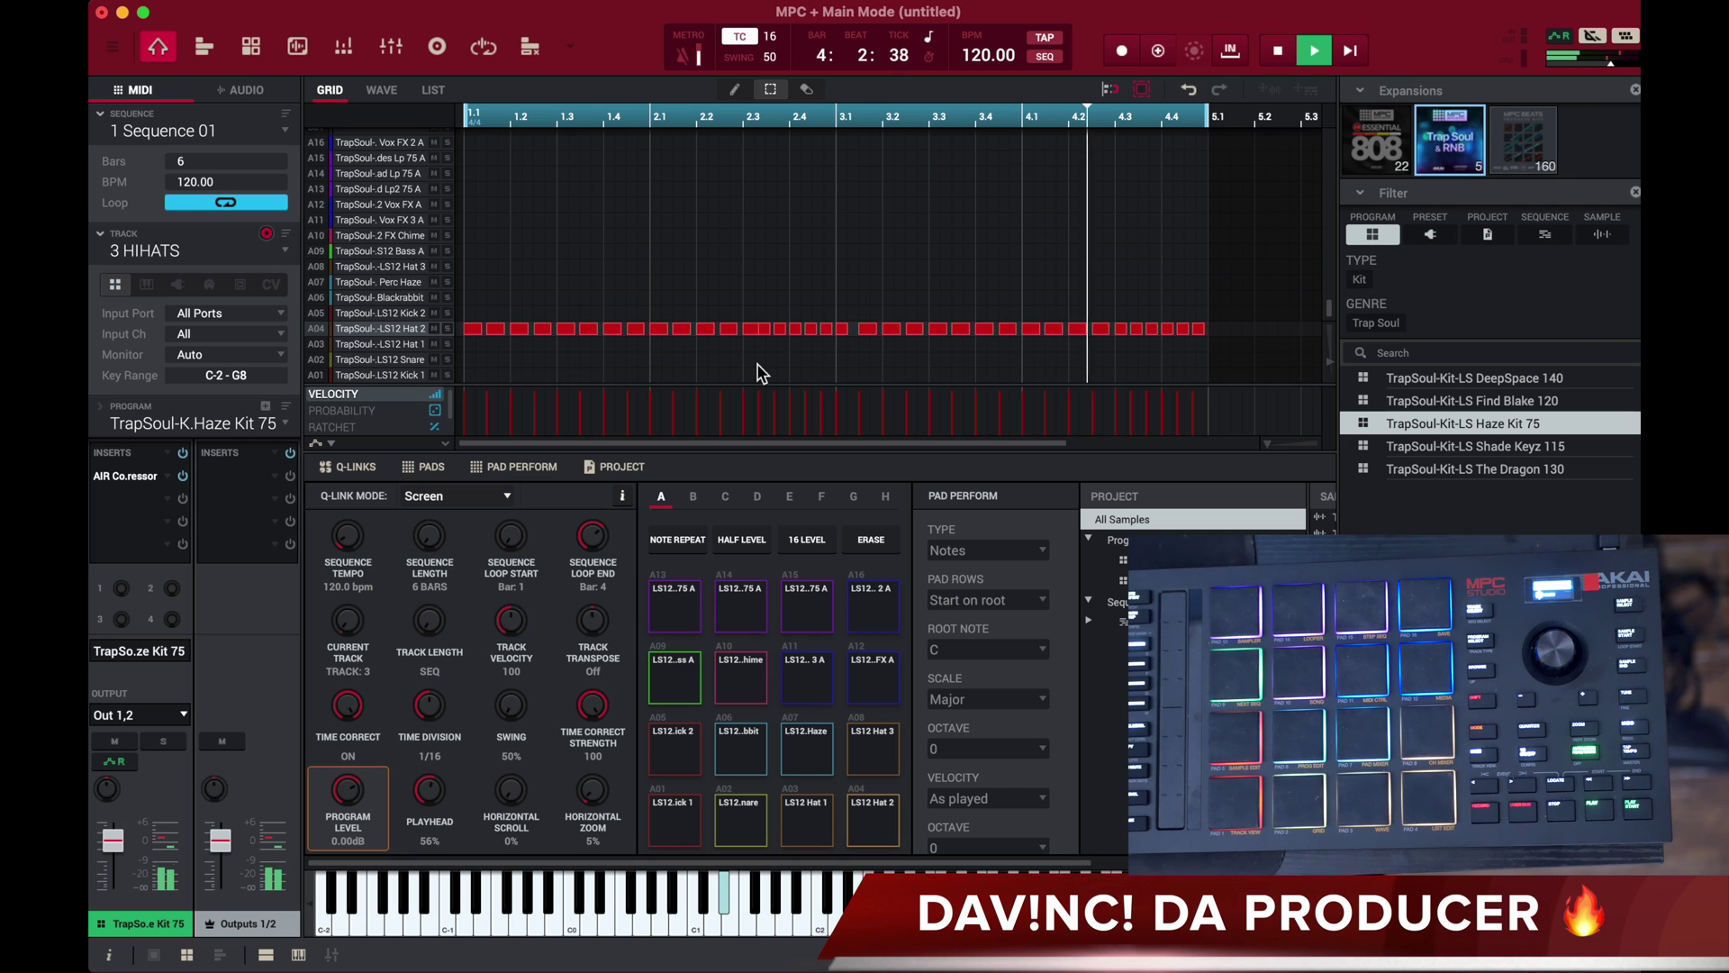
{"action": "key", "text": "space"}
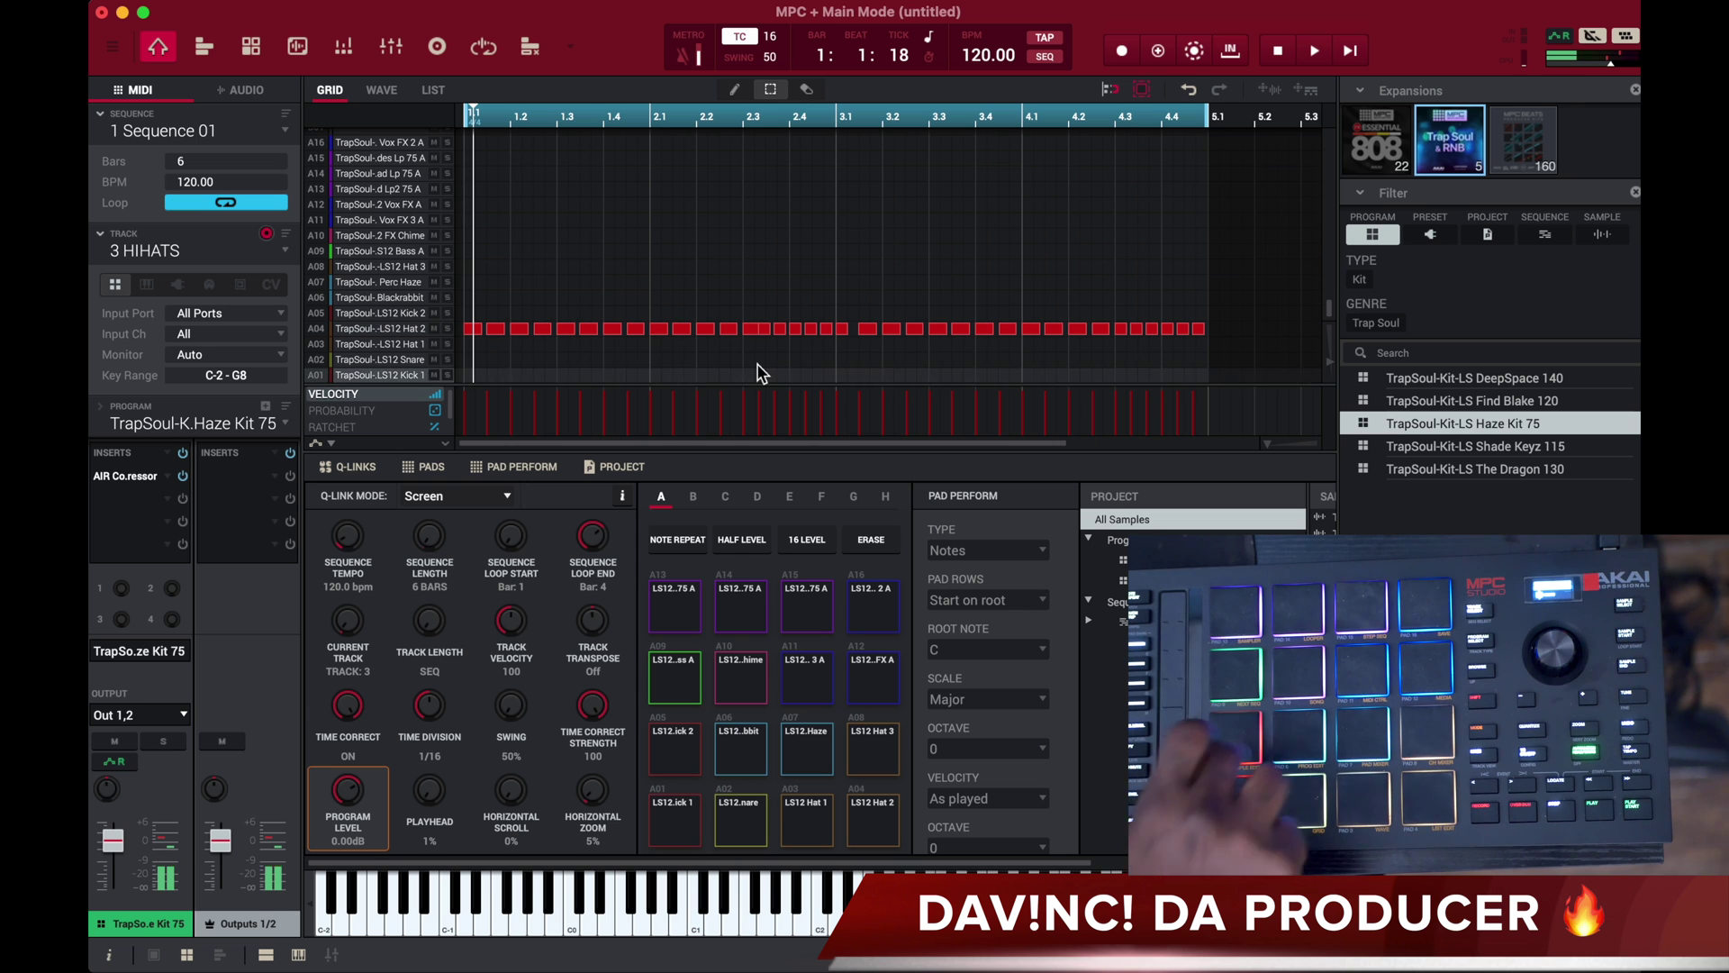
- Rename unused track 4 as KICKS and record a four-bar pattern with Kick 1 and Kick 2 on it
{"action": "left_click", "coordinate": [261, 259]}
{"action": "left_click", "coordinate": [187, 328]}
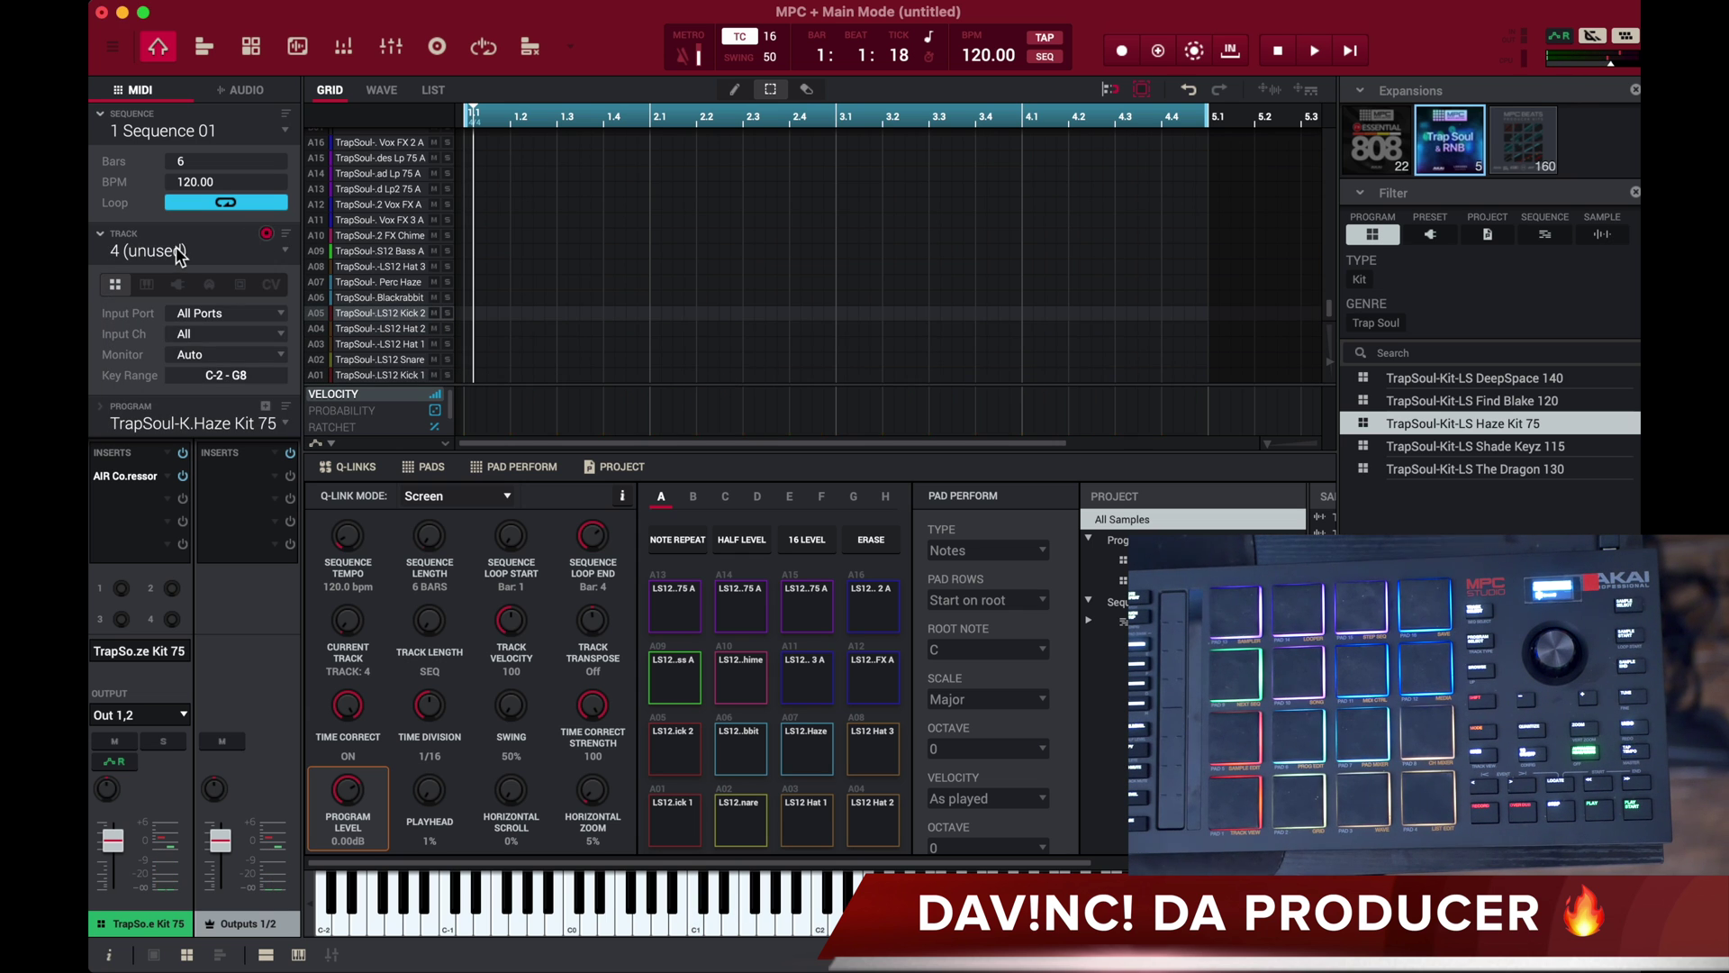
{"action": "double_click", "coordinate": [174, 255]}
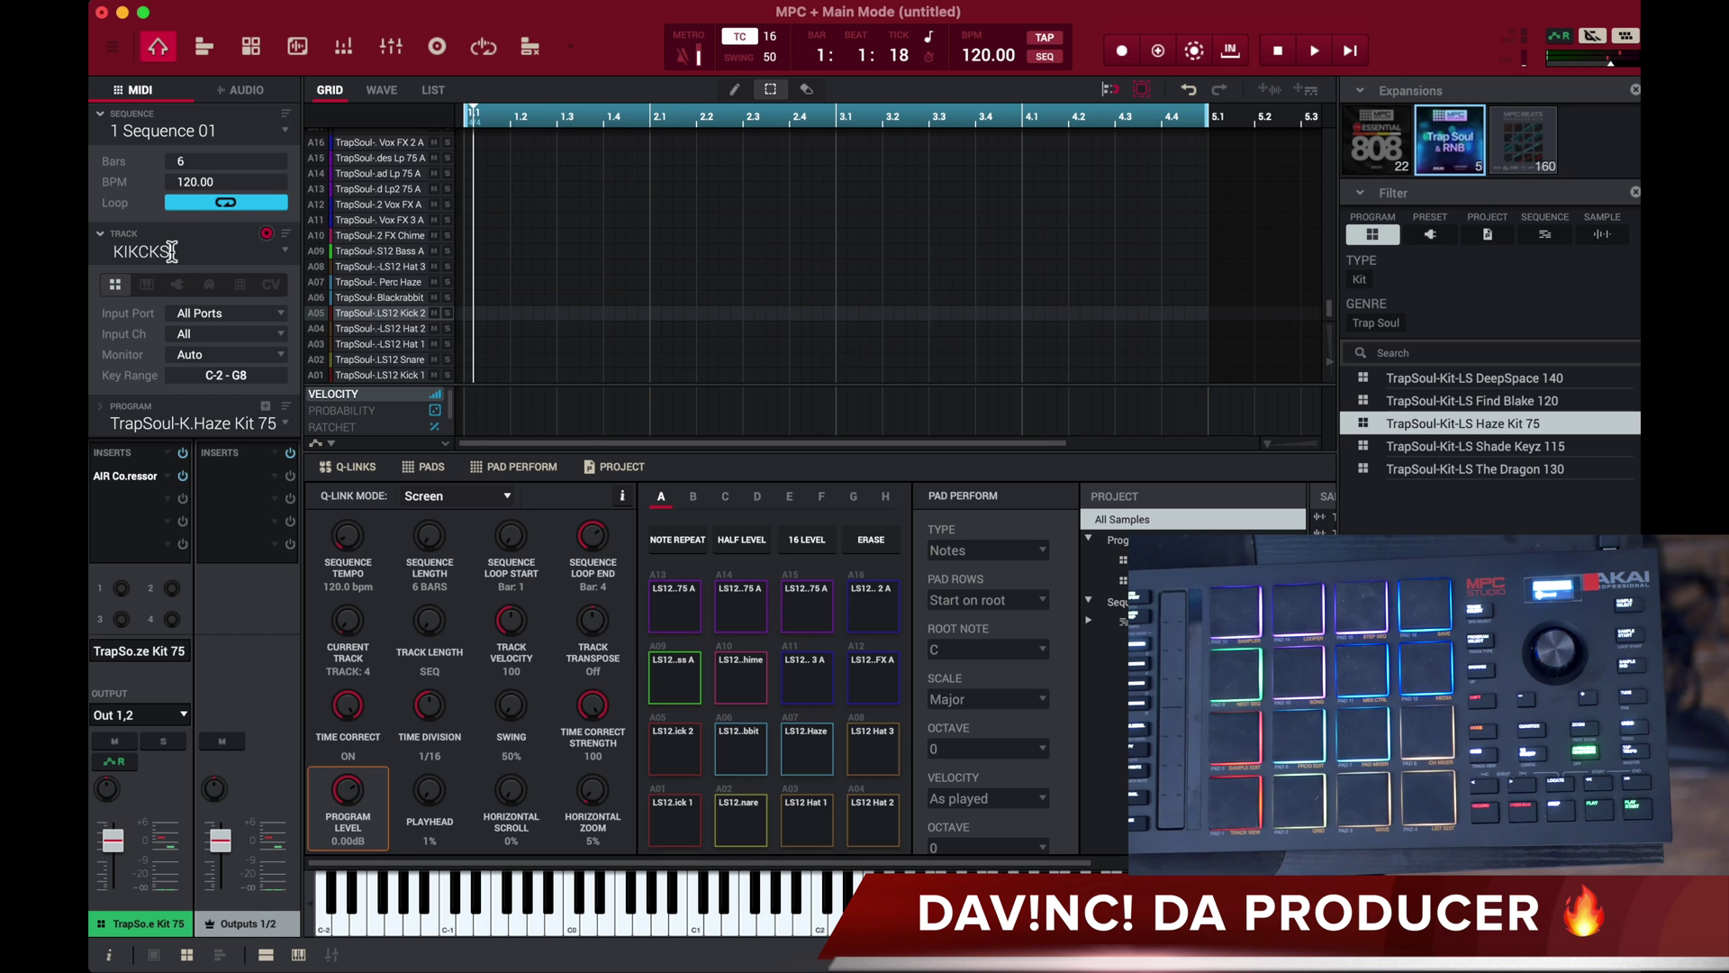
{"action": "type", "text": "KI"}
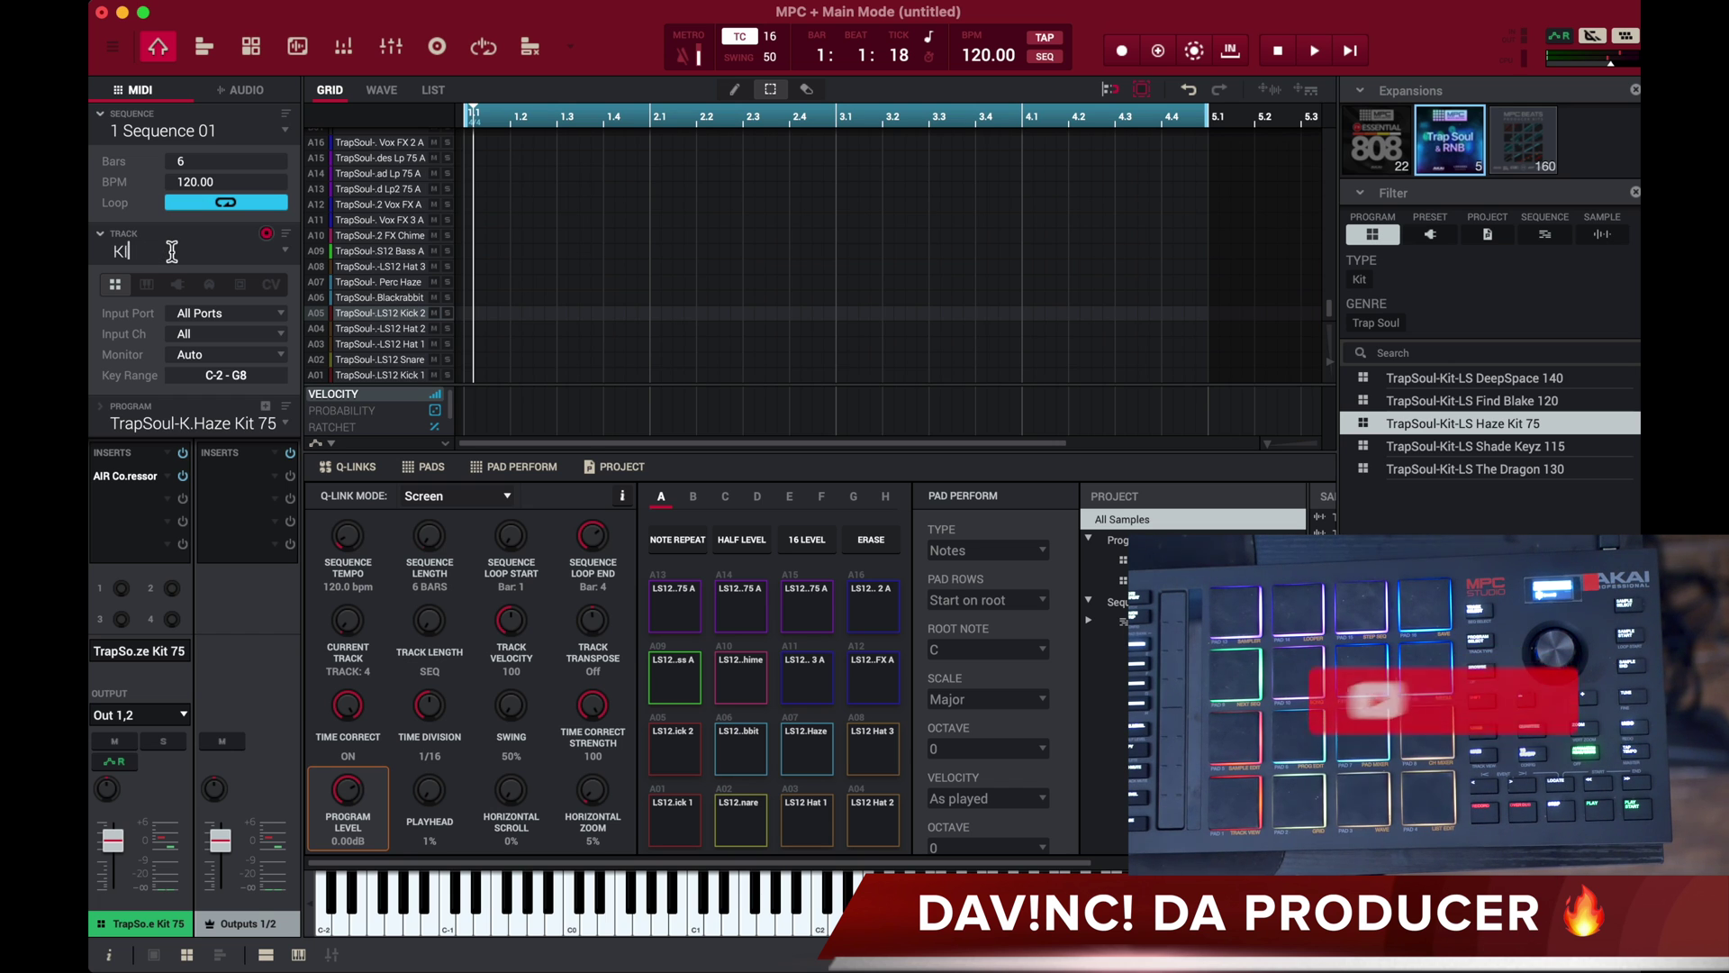
{"action": "type", "text": "CKS"}
{"action": "key", "text": "Return"}
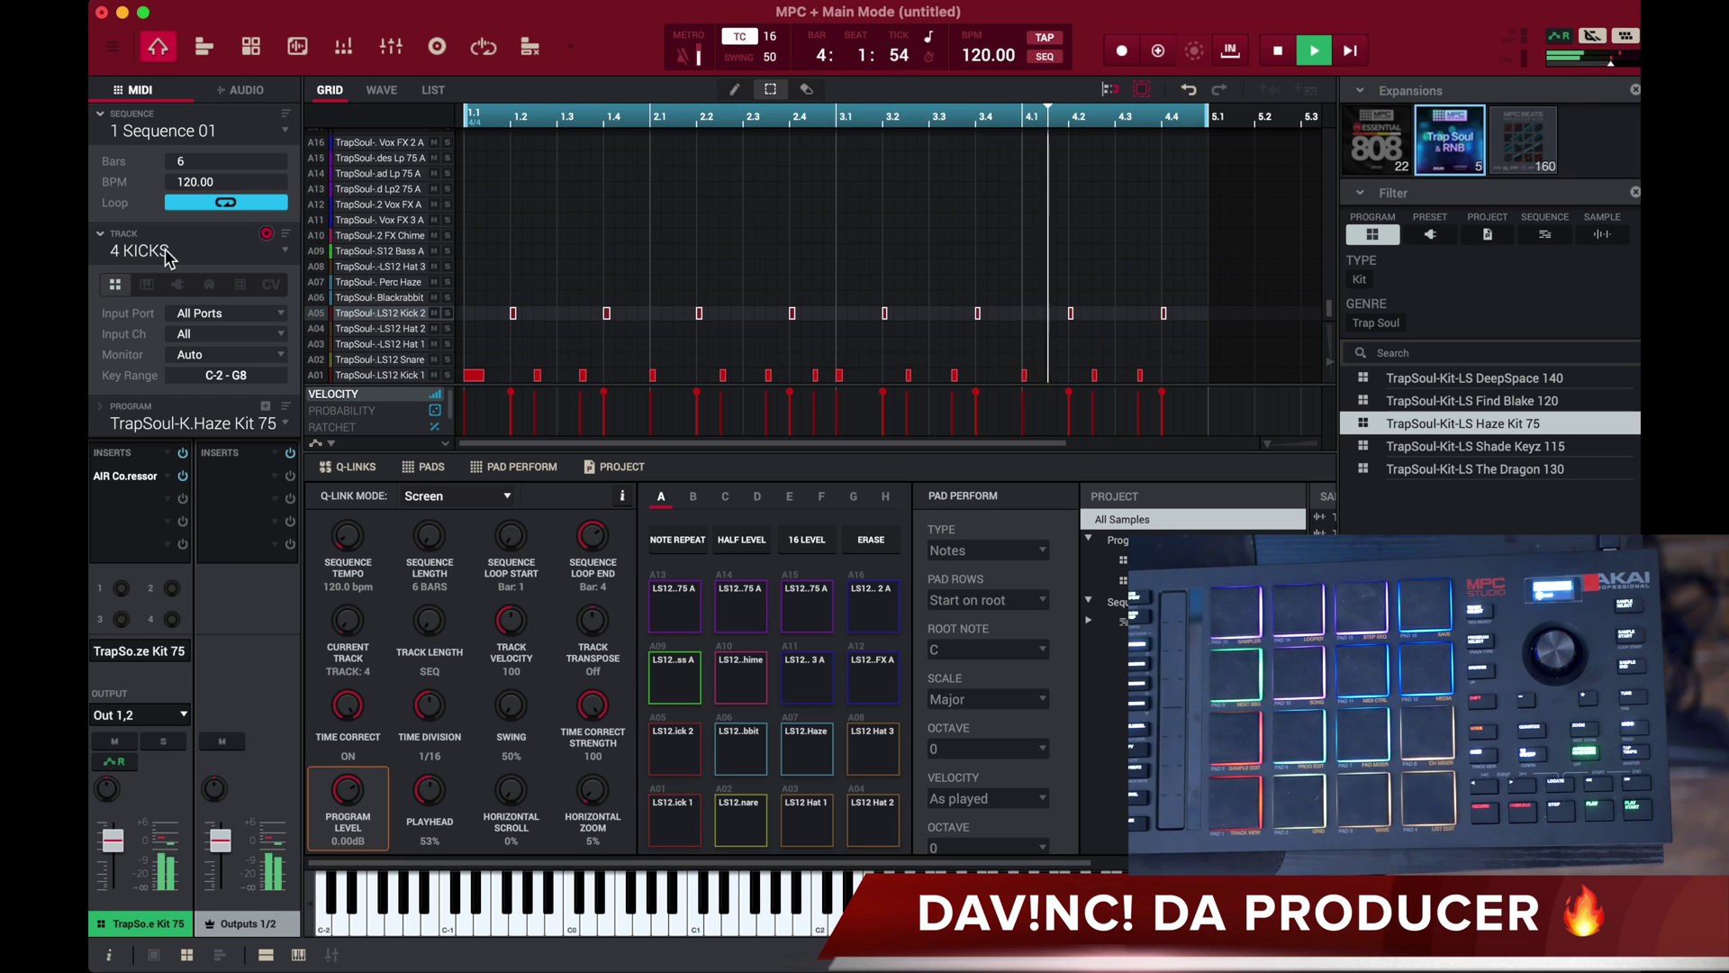
{"action": "key", "text": "space"}
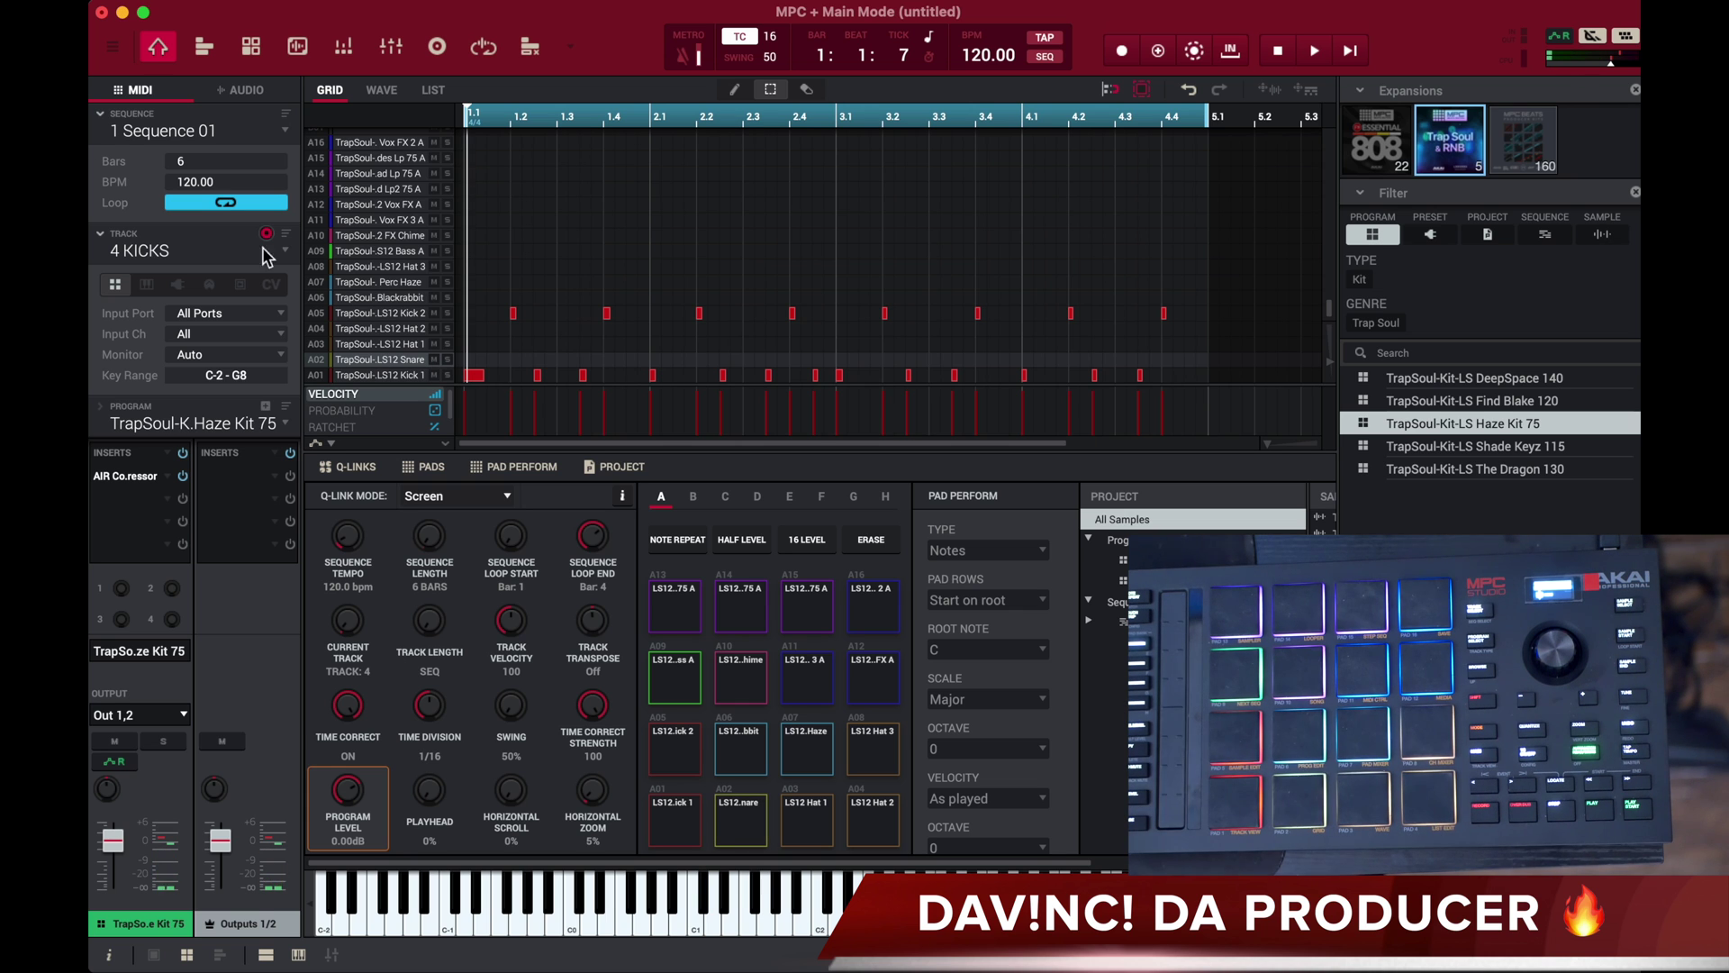
- Rename unused track 5 as SNARES, record the snare on beats 2 and 4 of all four bars, and play it back
{"action": "left_click", "coordinate": [286, 254]}
{"action": "left_click", "coordinate": [186, 360]}
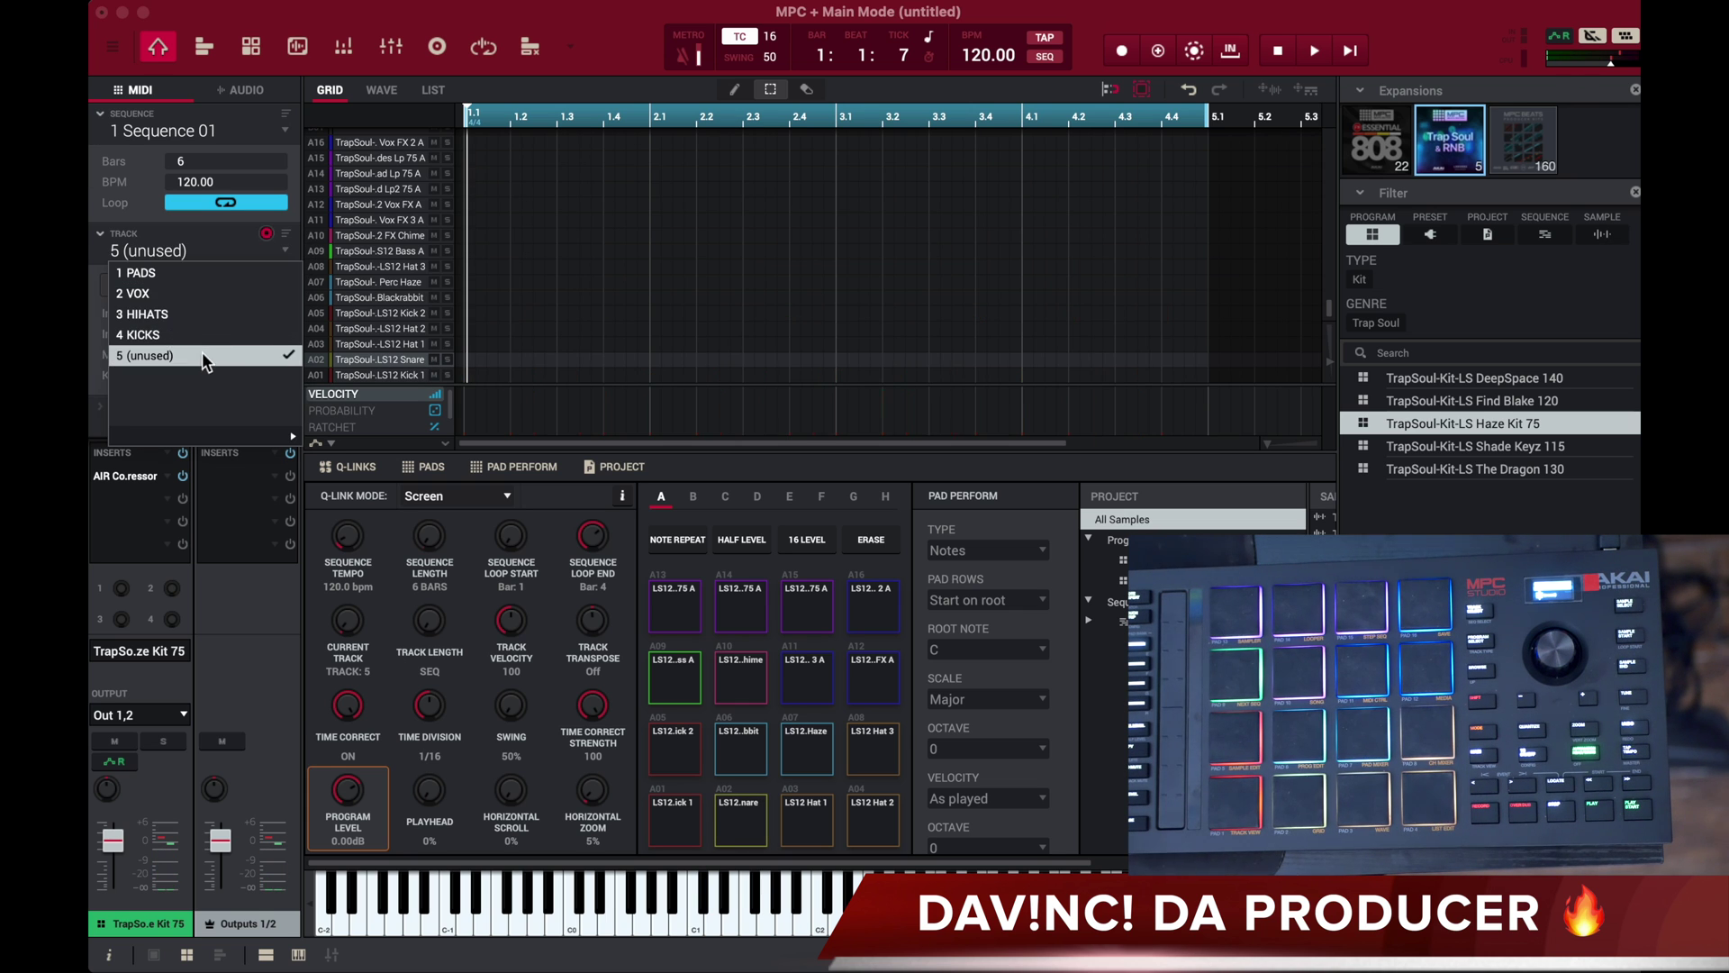
{"action": "double_click", "coordinate": [174, 254]}
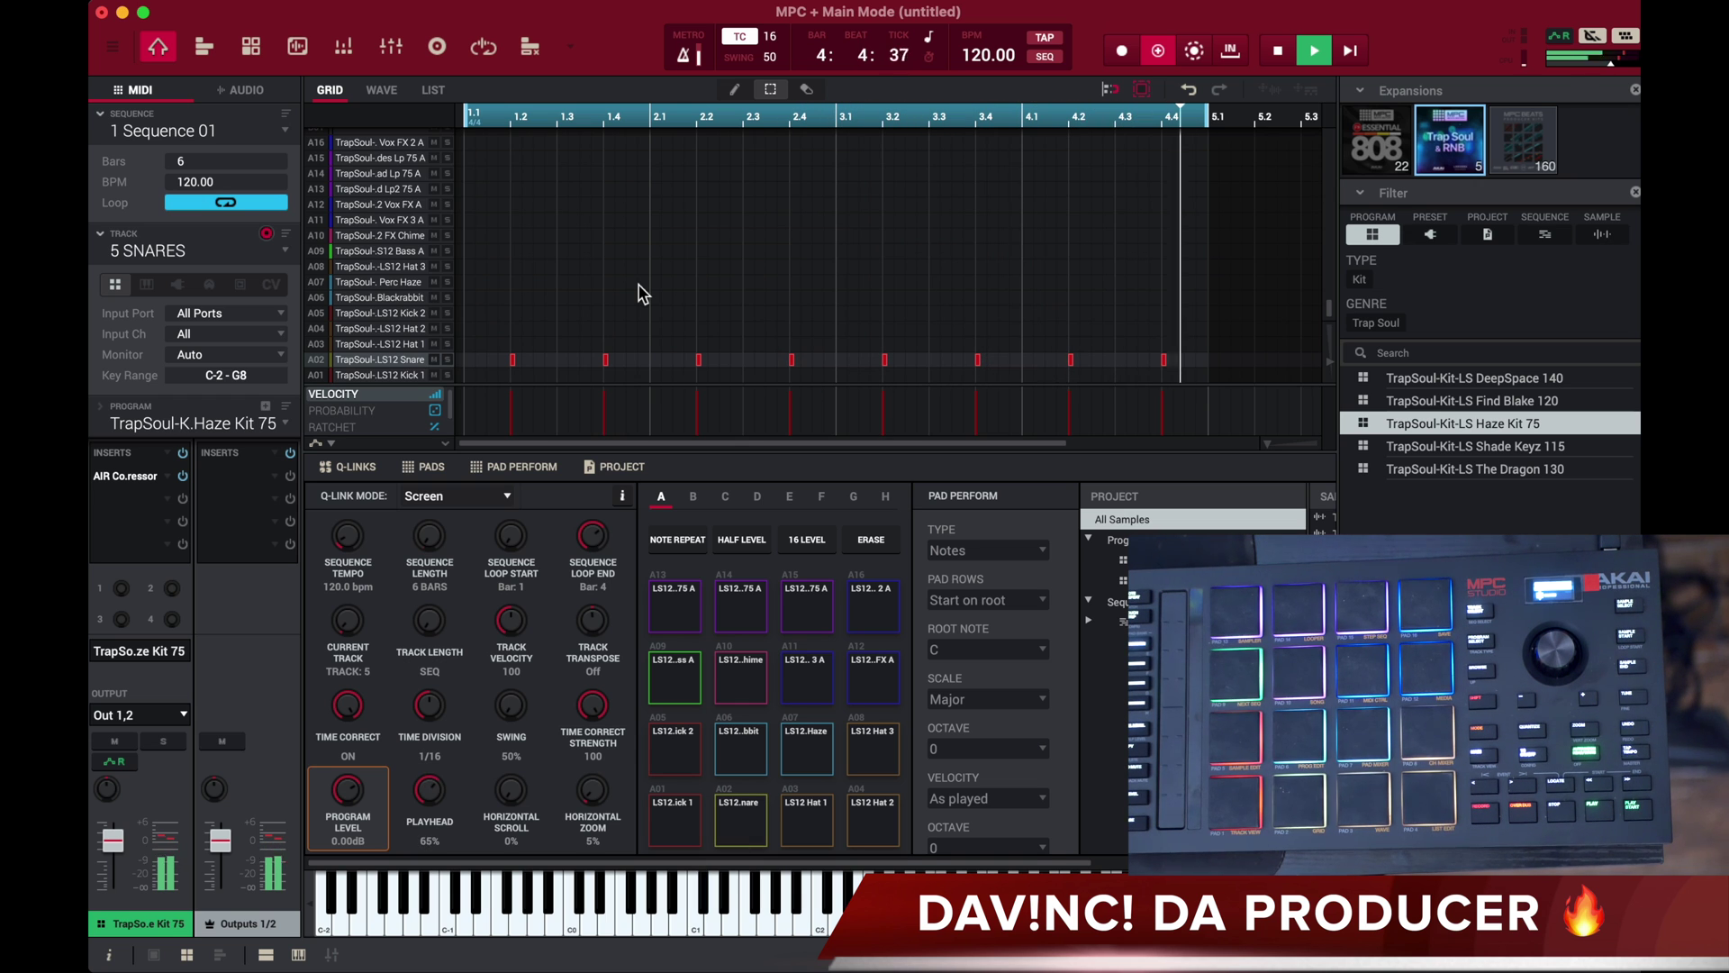
{"action": "key", "text": "space"}
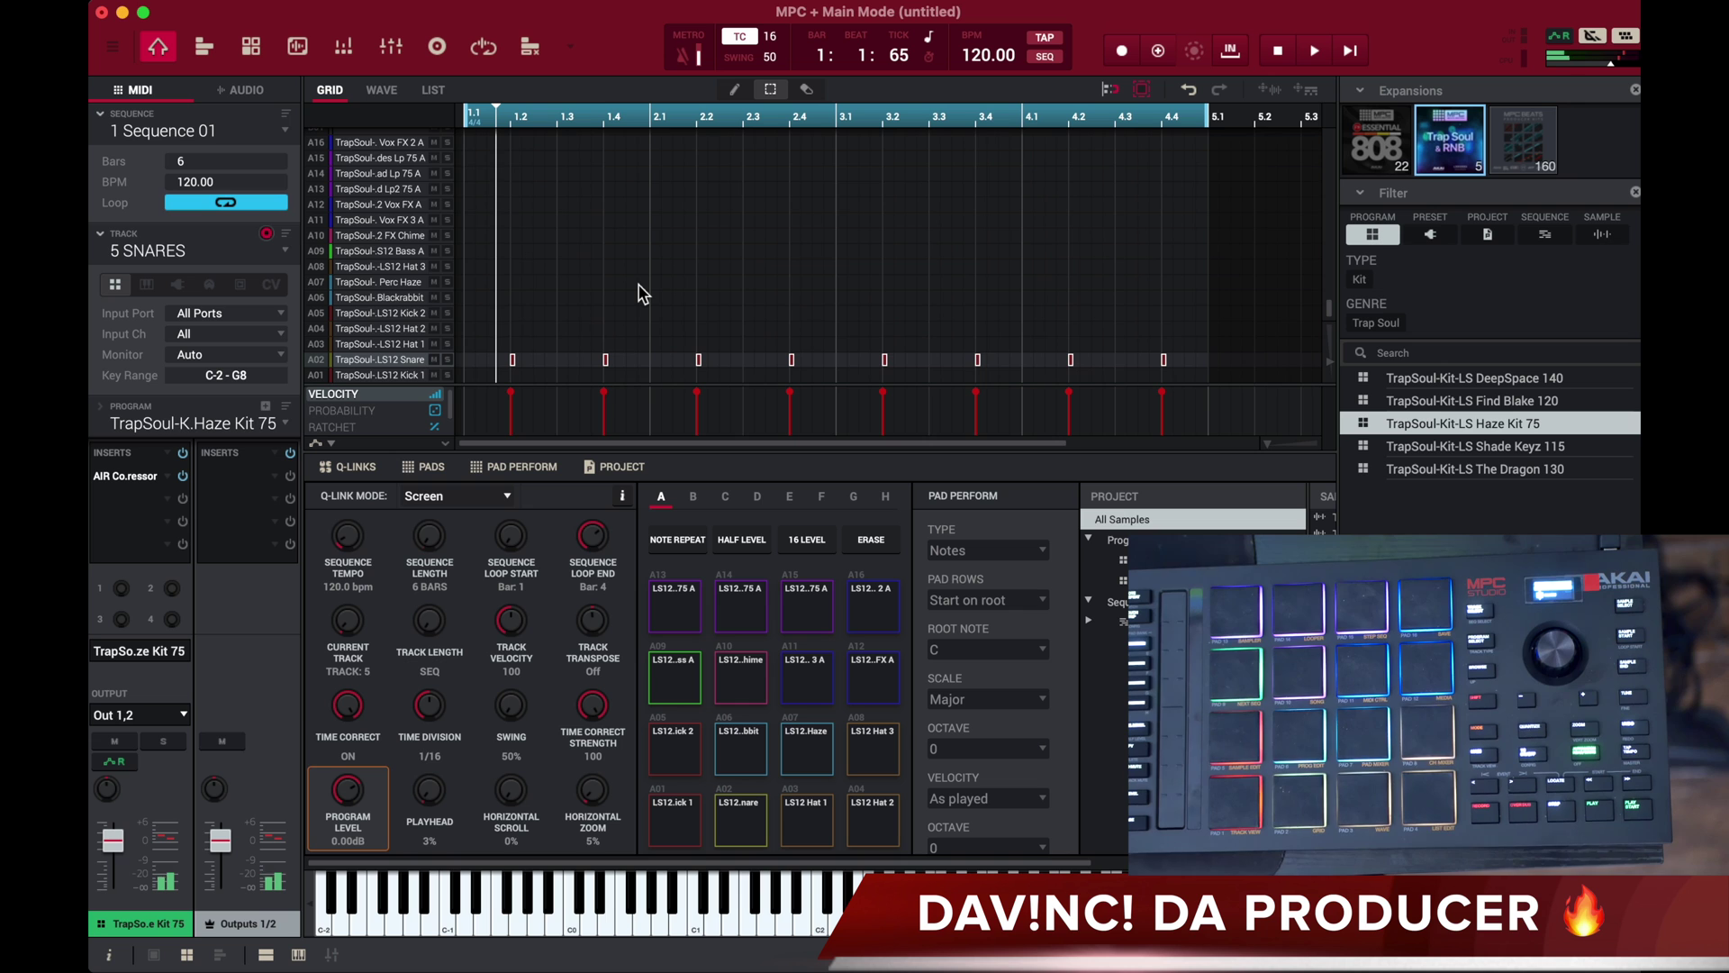
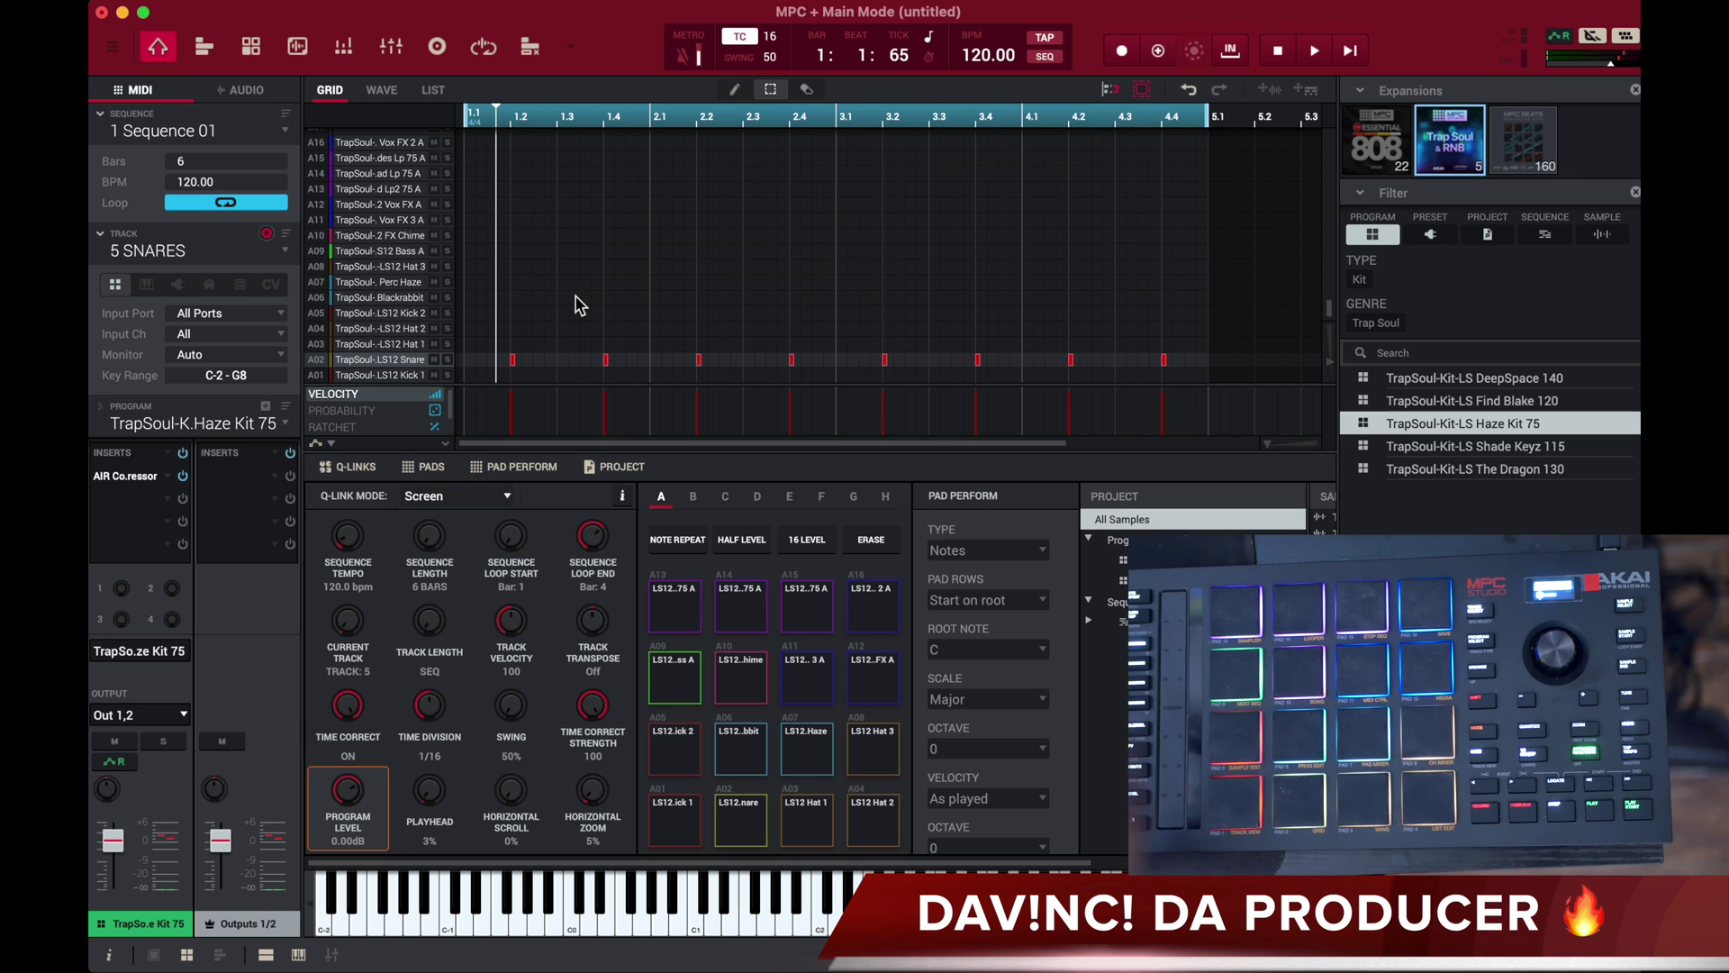
{"action": "key", "text": "space"}
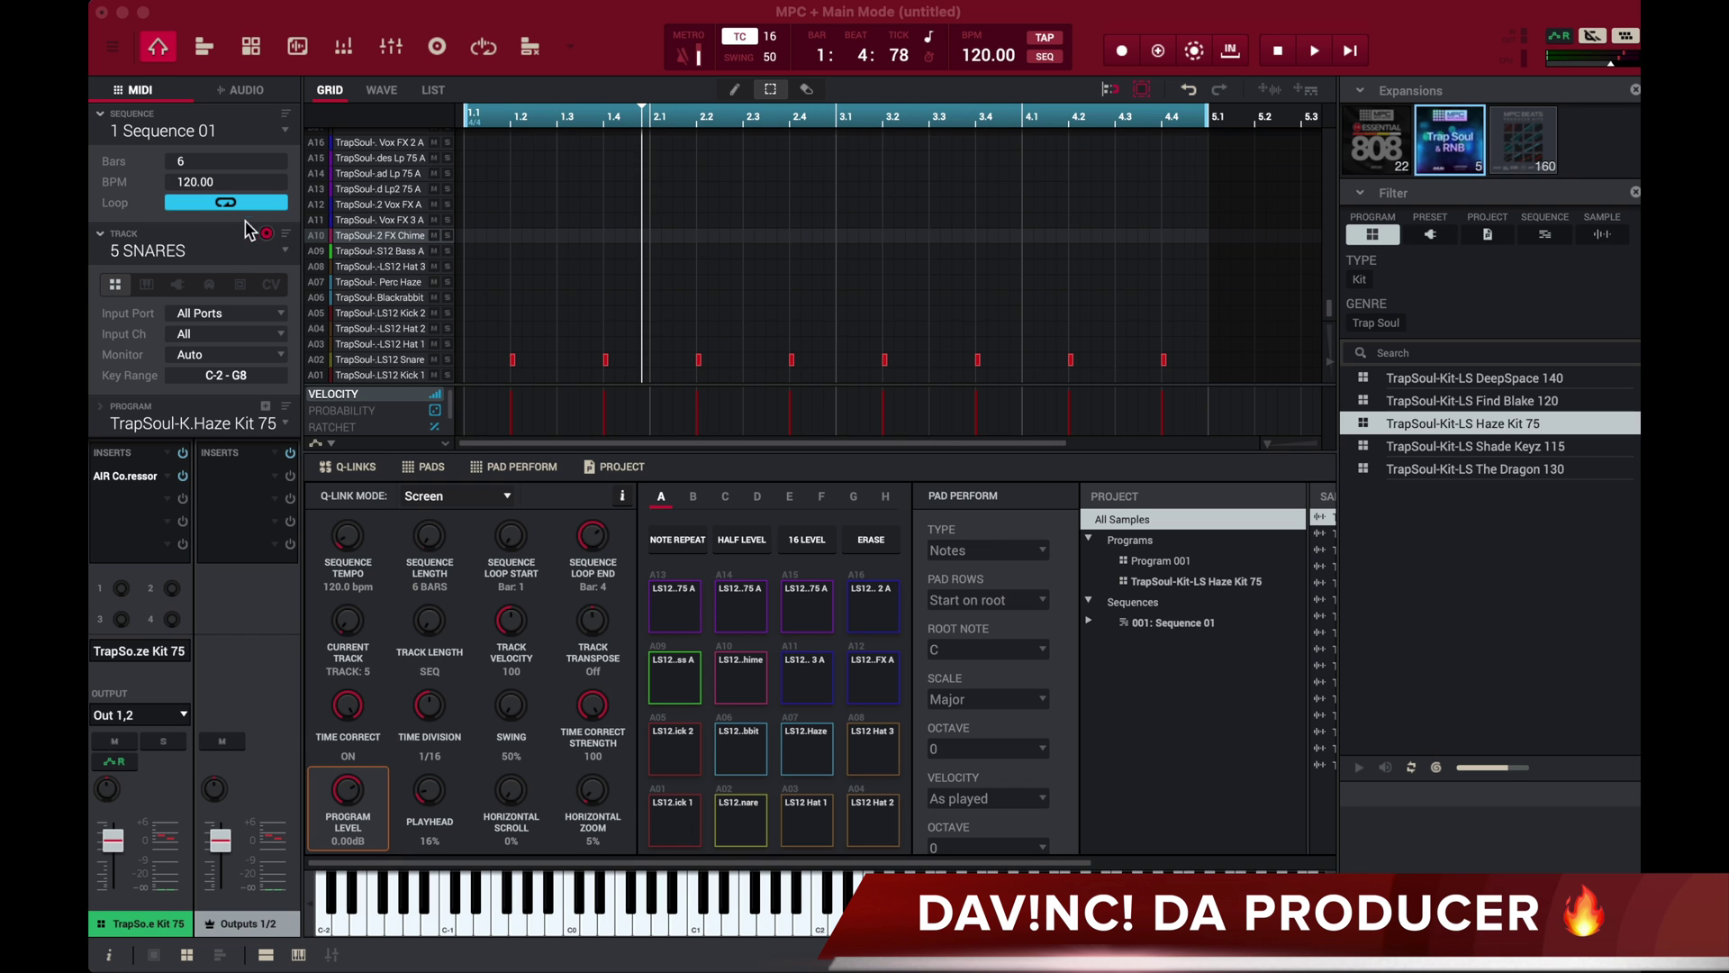
- Lower the velocity of all Hat 2 notes on the HIHATS track together
{"action": "left_click", "coordinate": [239, 248]}
{"action": "left_click", "coordinate": [171, 311]}
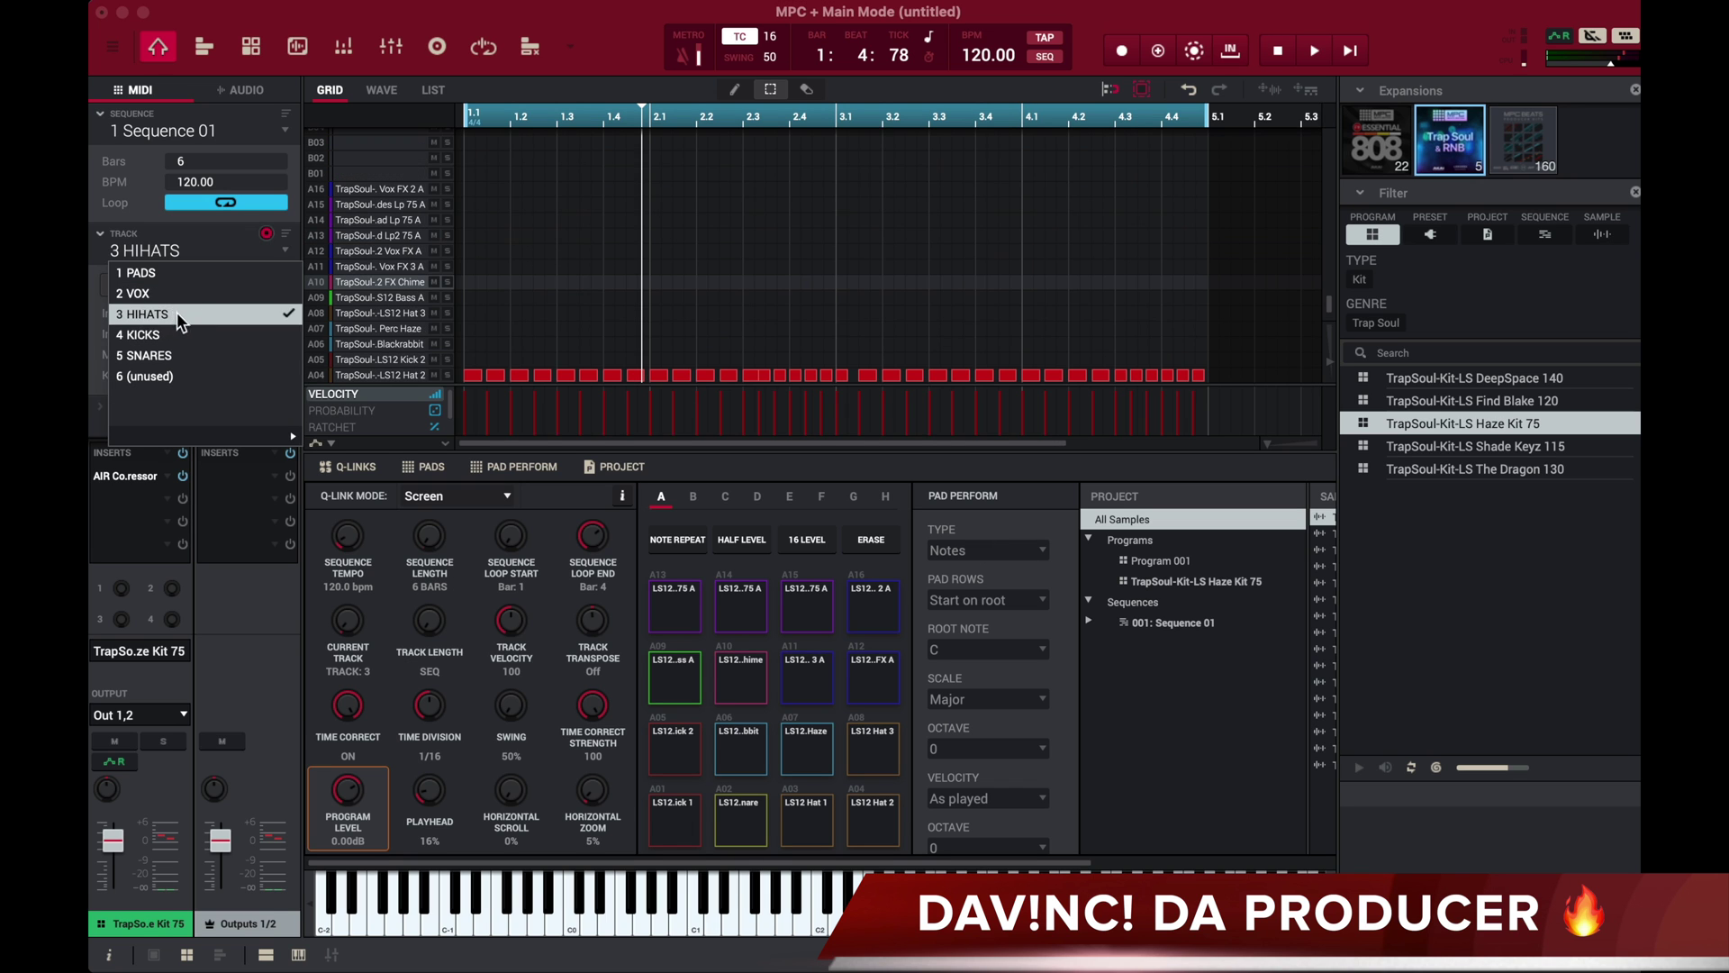
{"action": "left_click_drag", "start_coordinate": [1229, 376], "coordinate": [463, 375]}
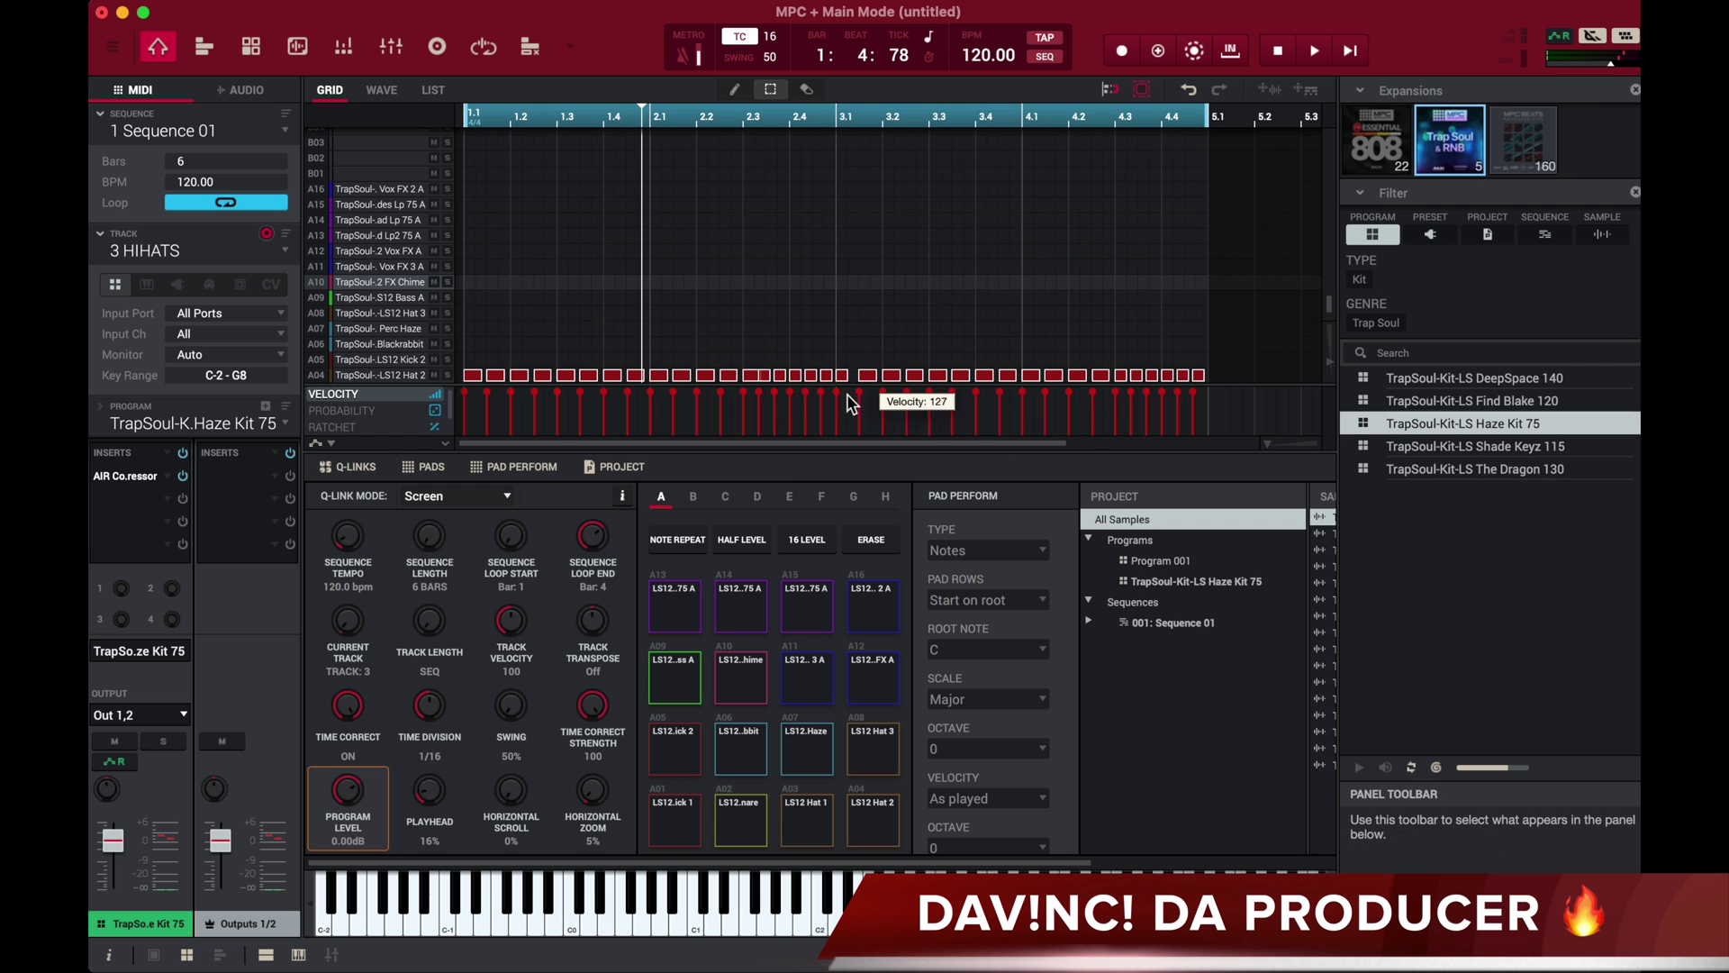
{"action": "left_click_drag", "start_coordinate": [836, 391], "coordinate": [836, 411]}
- Set the Haze Kit program level to -1.30 dB while the sequence plays, then stop playback
{"action": "key", "text": "space"}
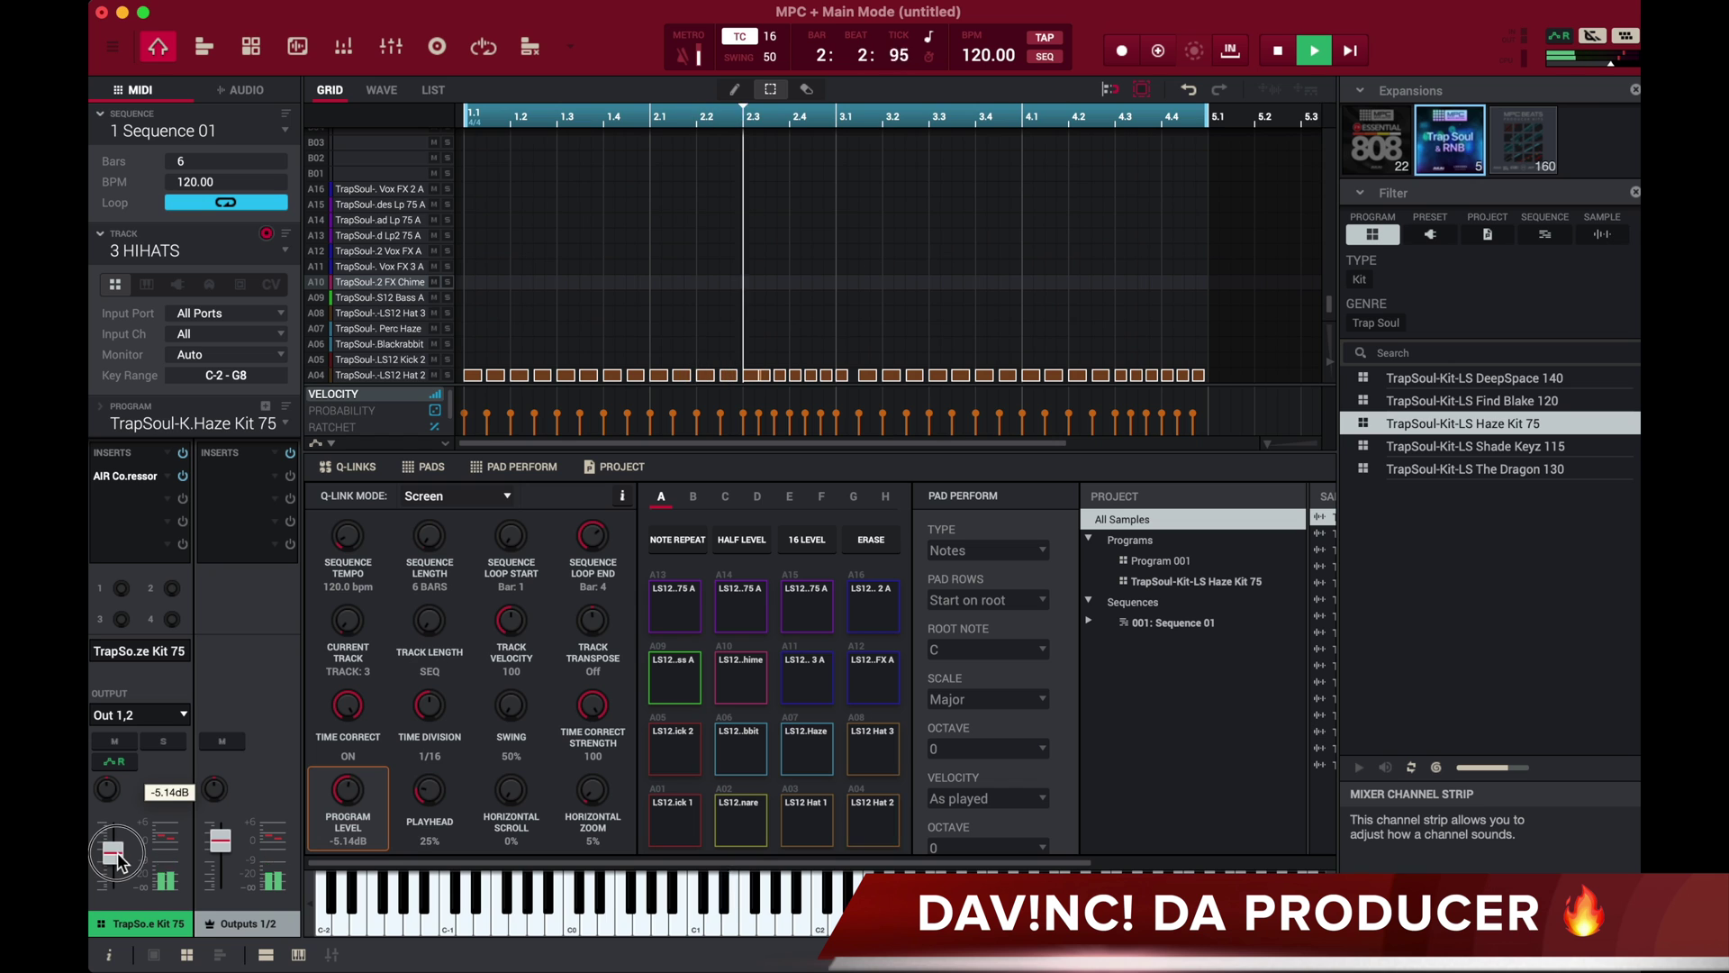
{"action": "left_click_drag", "start_coordinate": [116, 840], "coordinate": [122, 846]}
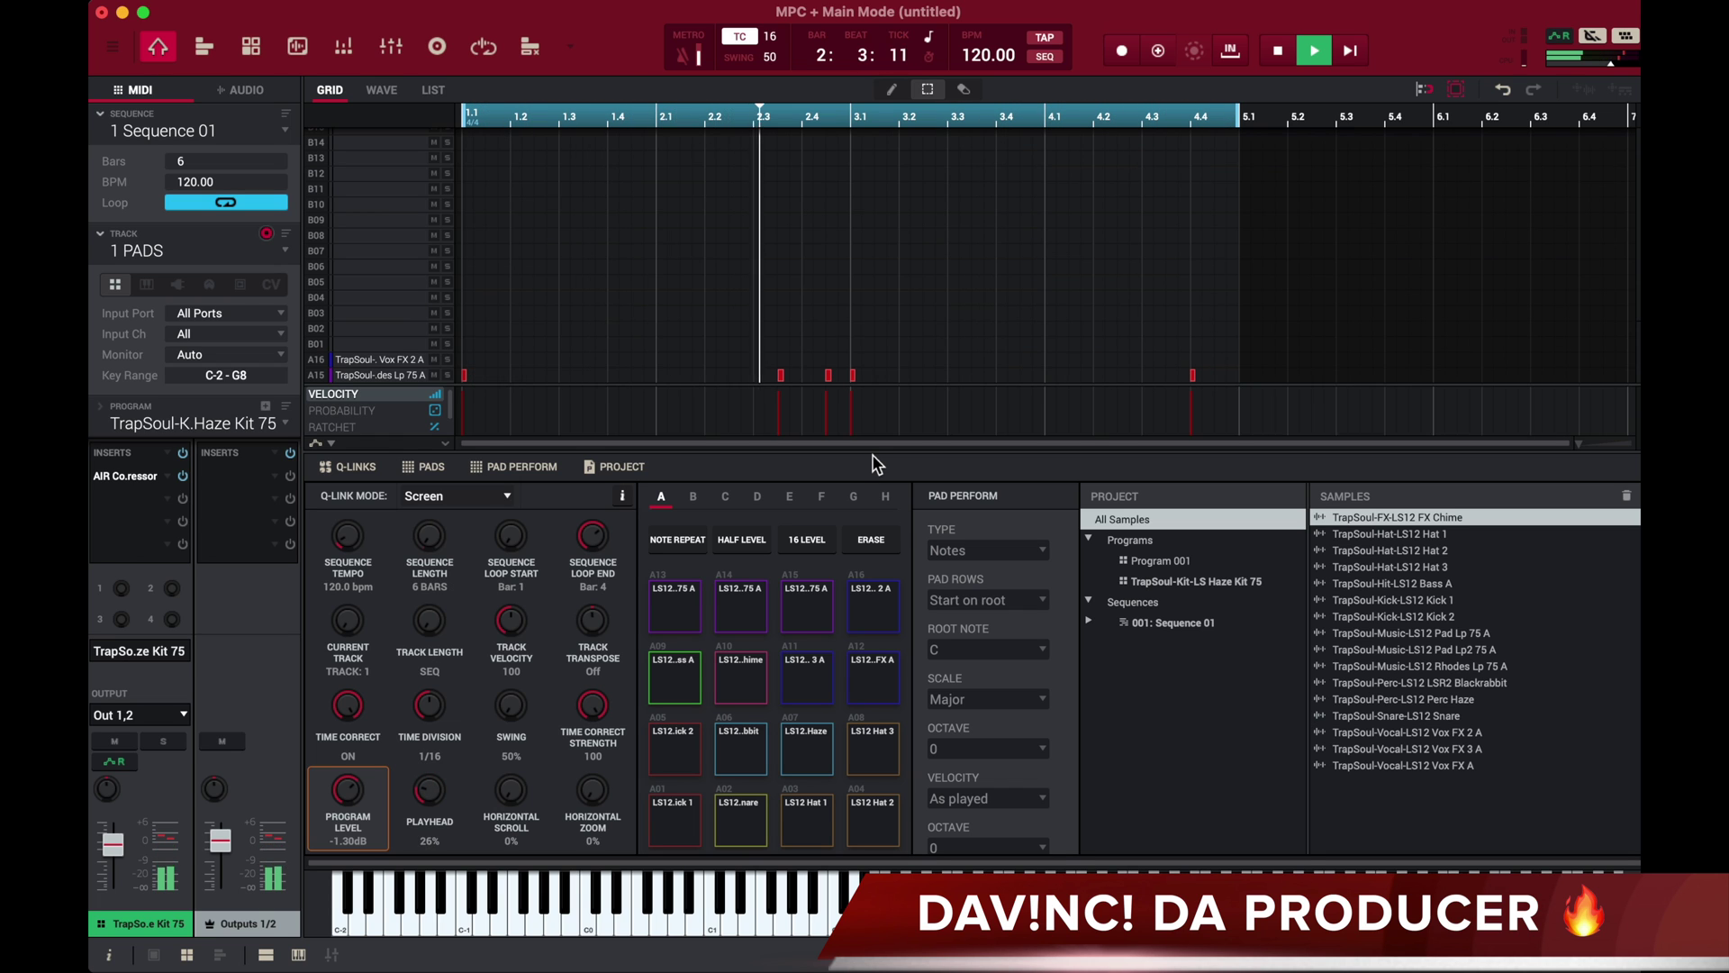
{"action": "key", "text": "space"}
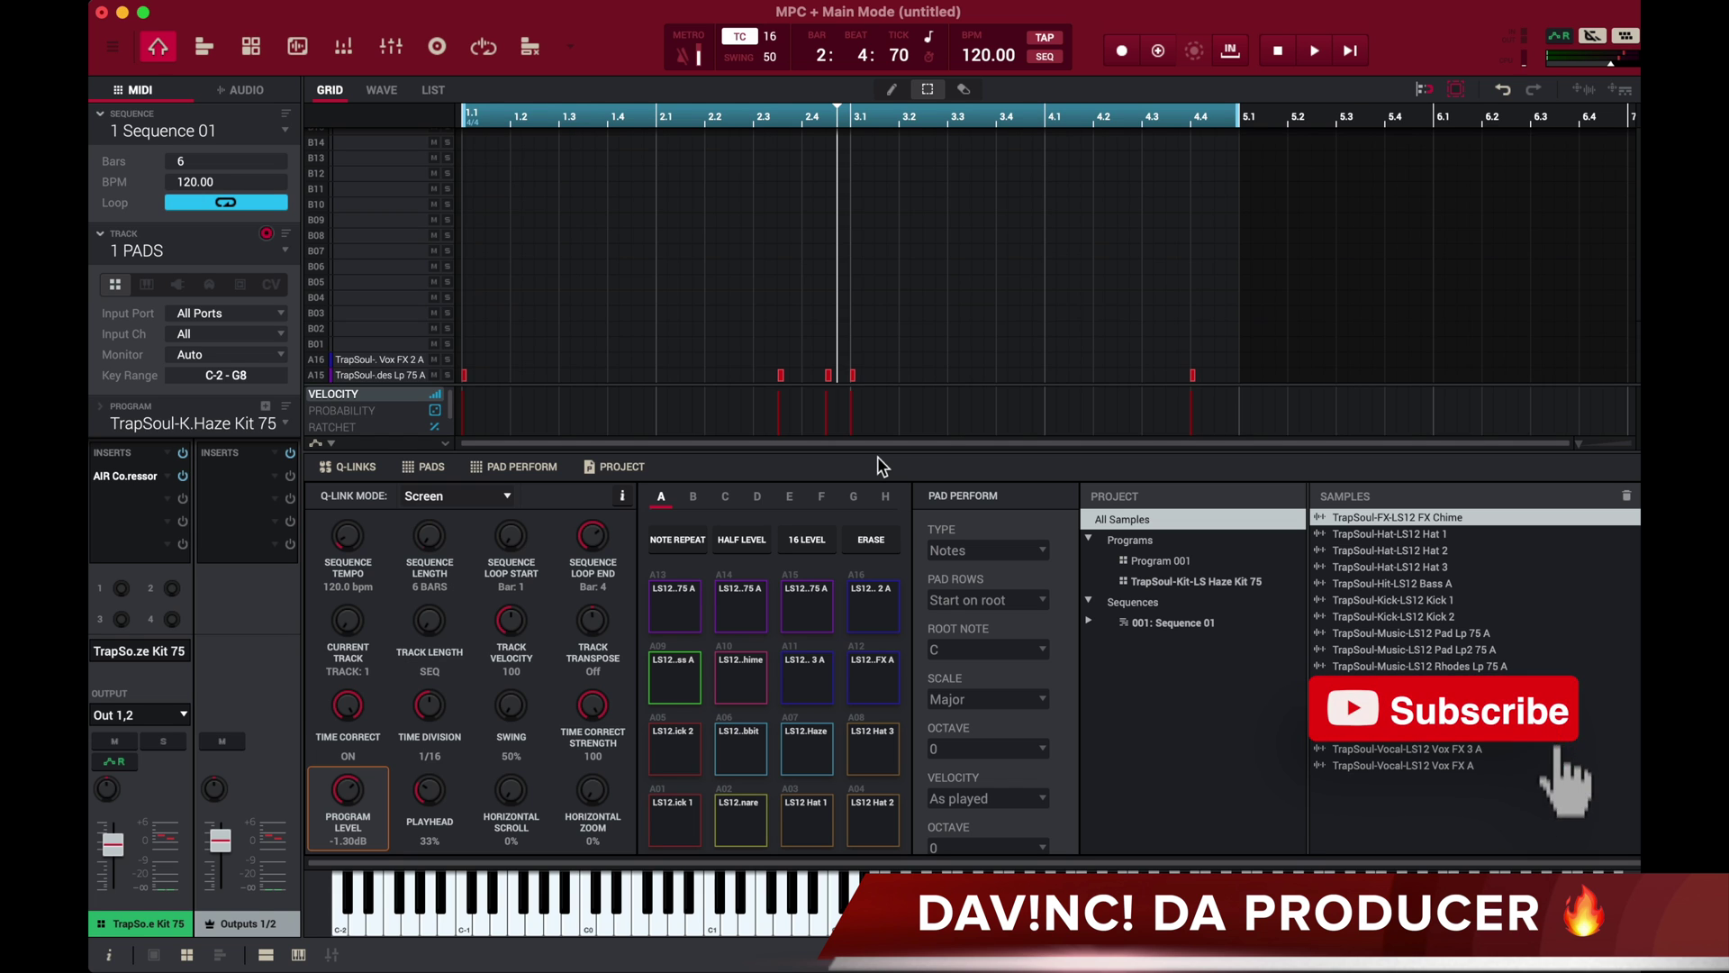
- Record a four-bar pattern with FX Chime and Perc Blackrabbit on track 6 PERC from the start of the sequence
{"action": "scroll", "coordinate": [197, 251], "scroll_direction": "up", "scroll_amount": 5}
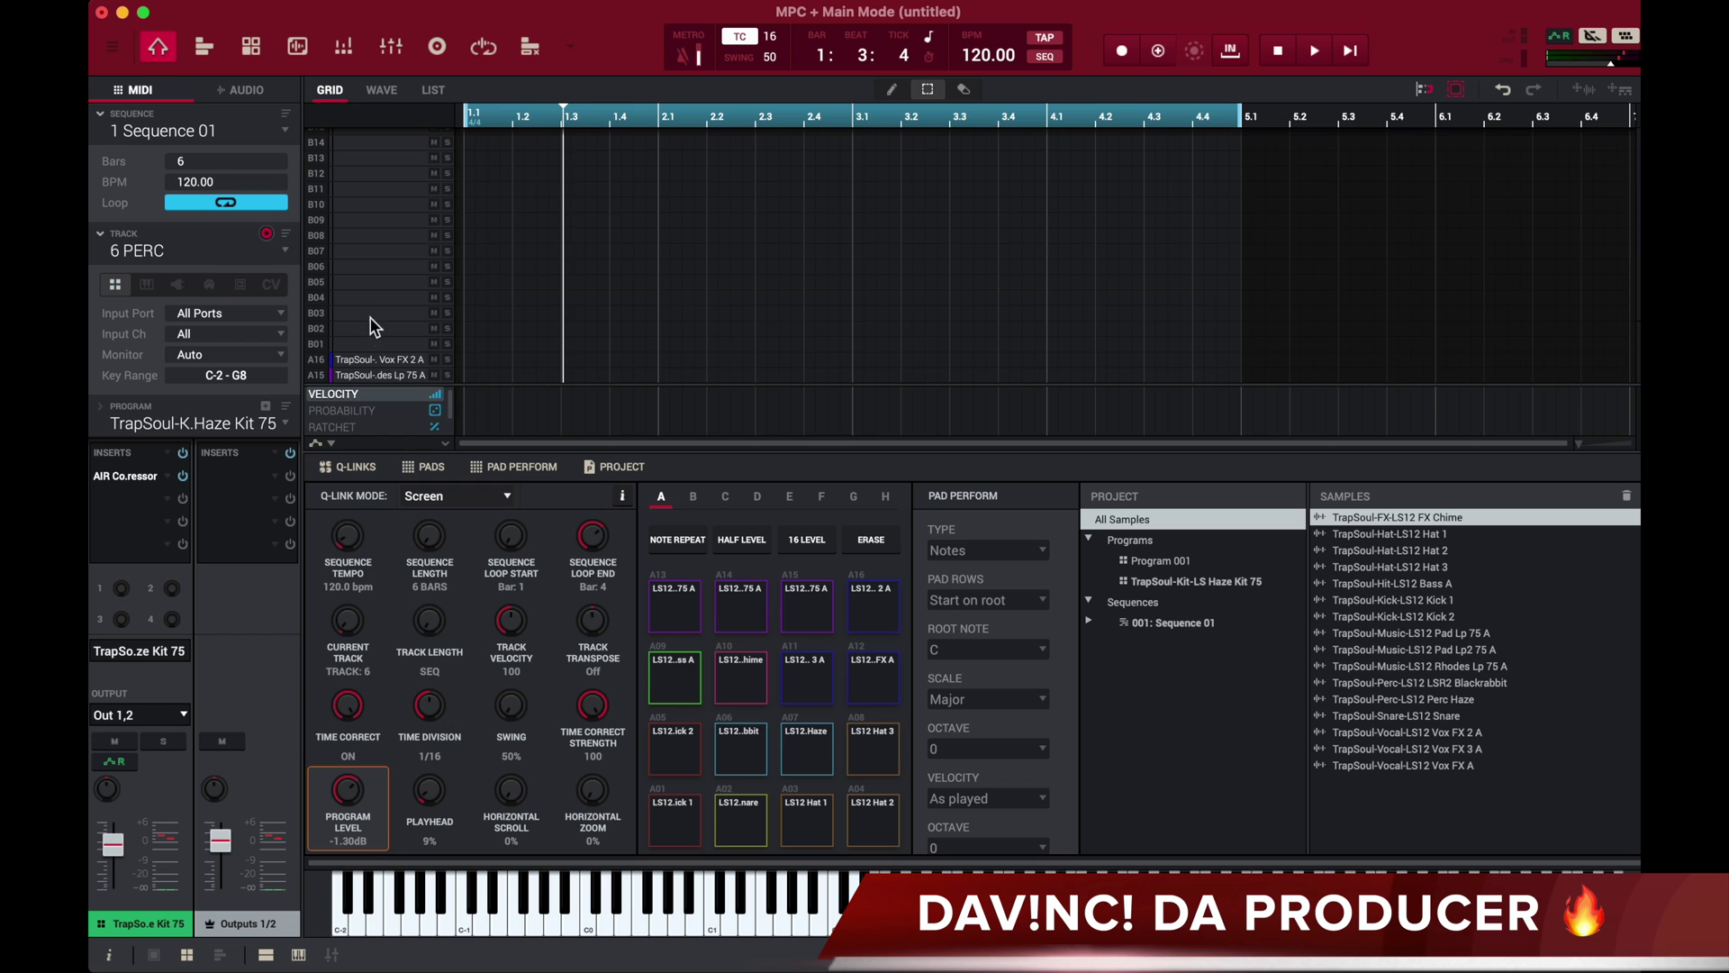
{"action": "scroll", "coordinate": [349, 328], "scroll_direction": "down", "scroll_amount": 5}
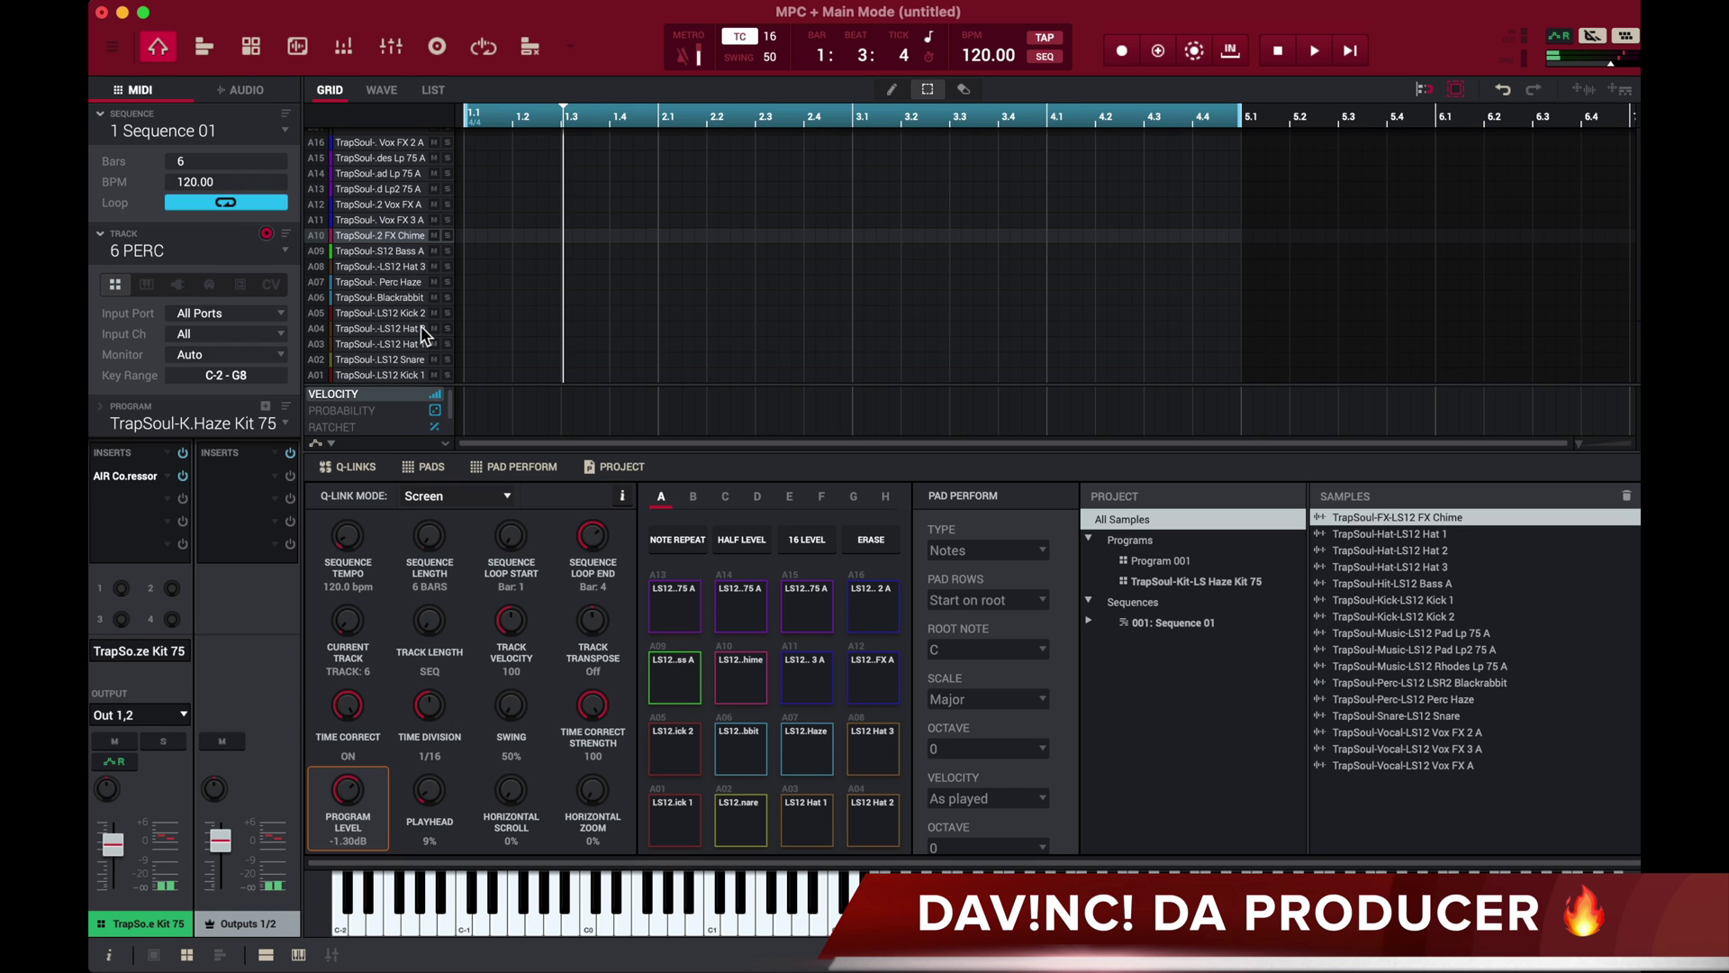
{"action": "key", "text": "Home"}
{"action": "key", "text": "r"}
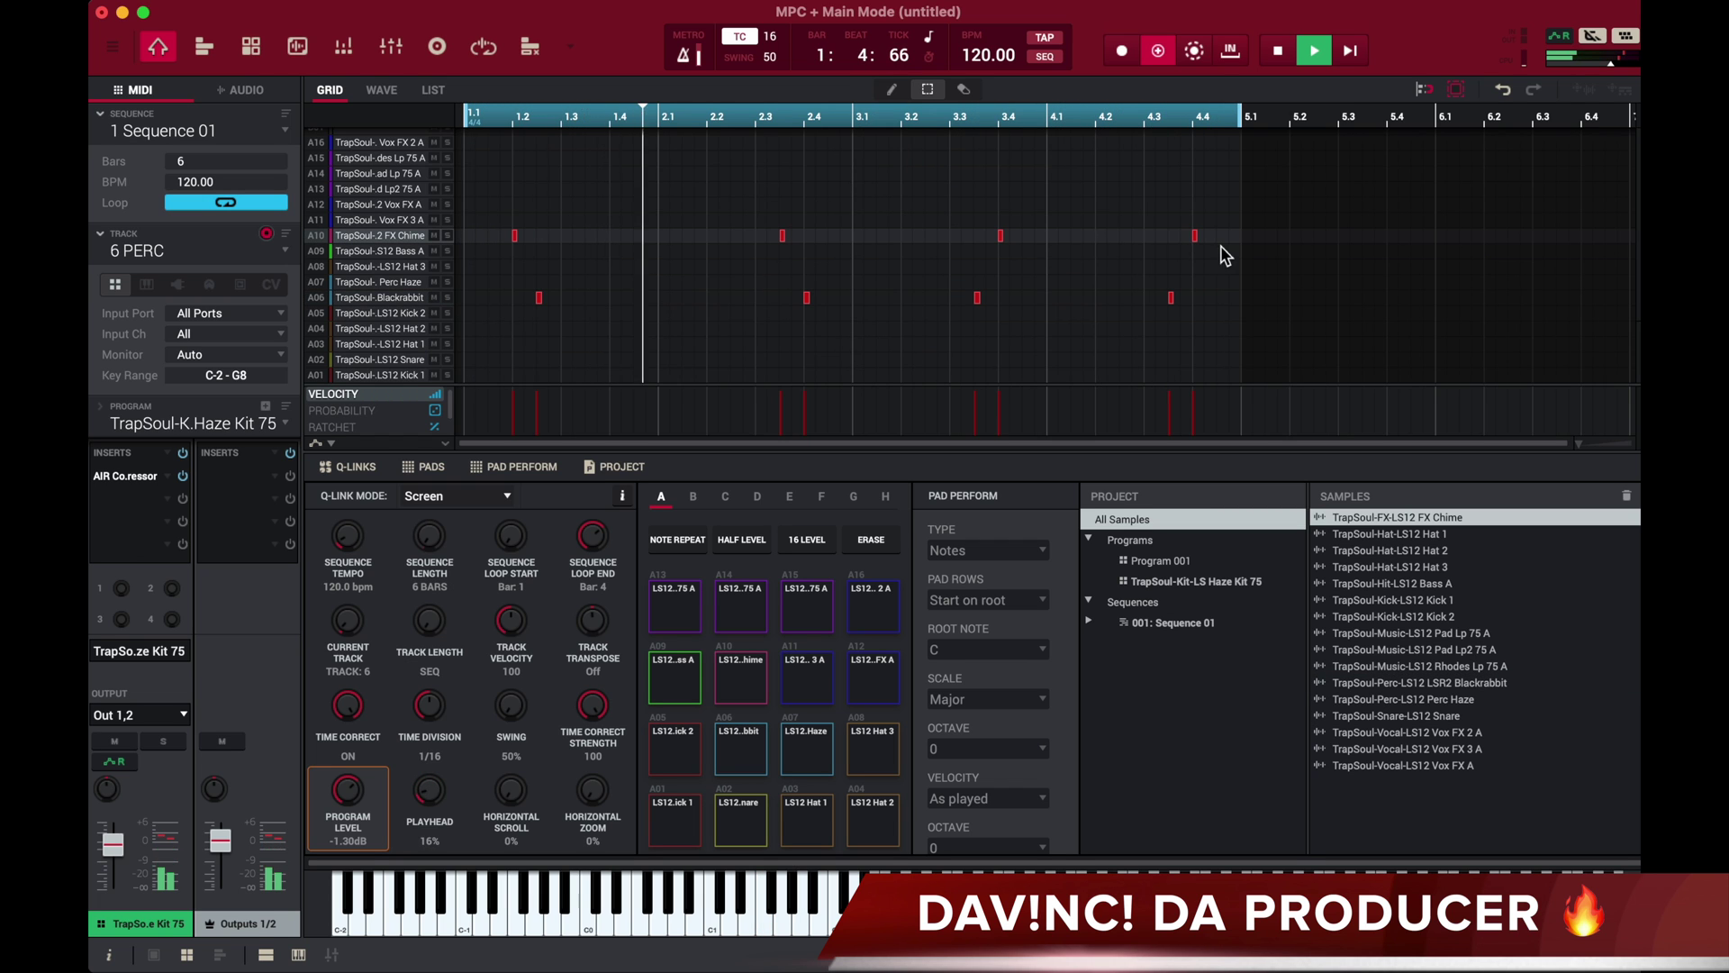
- Lower the velocity of the four FX Chime notes on the PERC track to a very low level and check by playback
{"action": "left_click_drag", "start_coordinate": [1209, 245], "coordinate": [491, 222]}
{"action": "left_click_drag", "start_coordinate": [516, 400], "coordinate": [501, 427]}
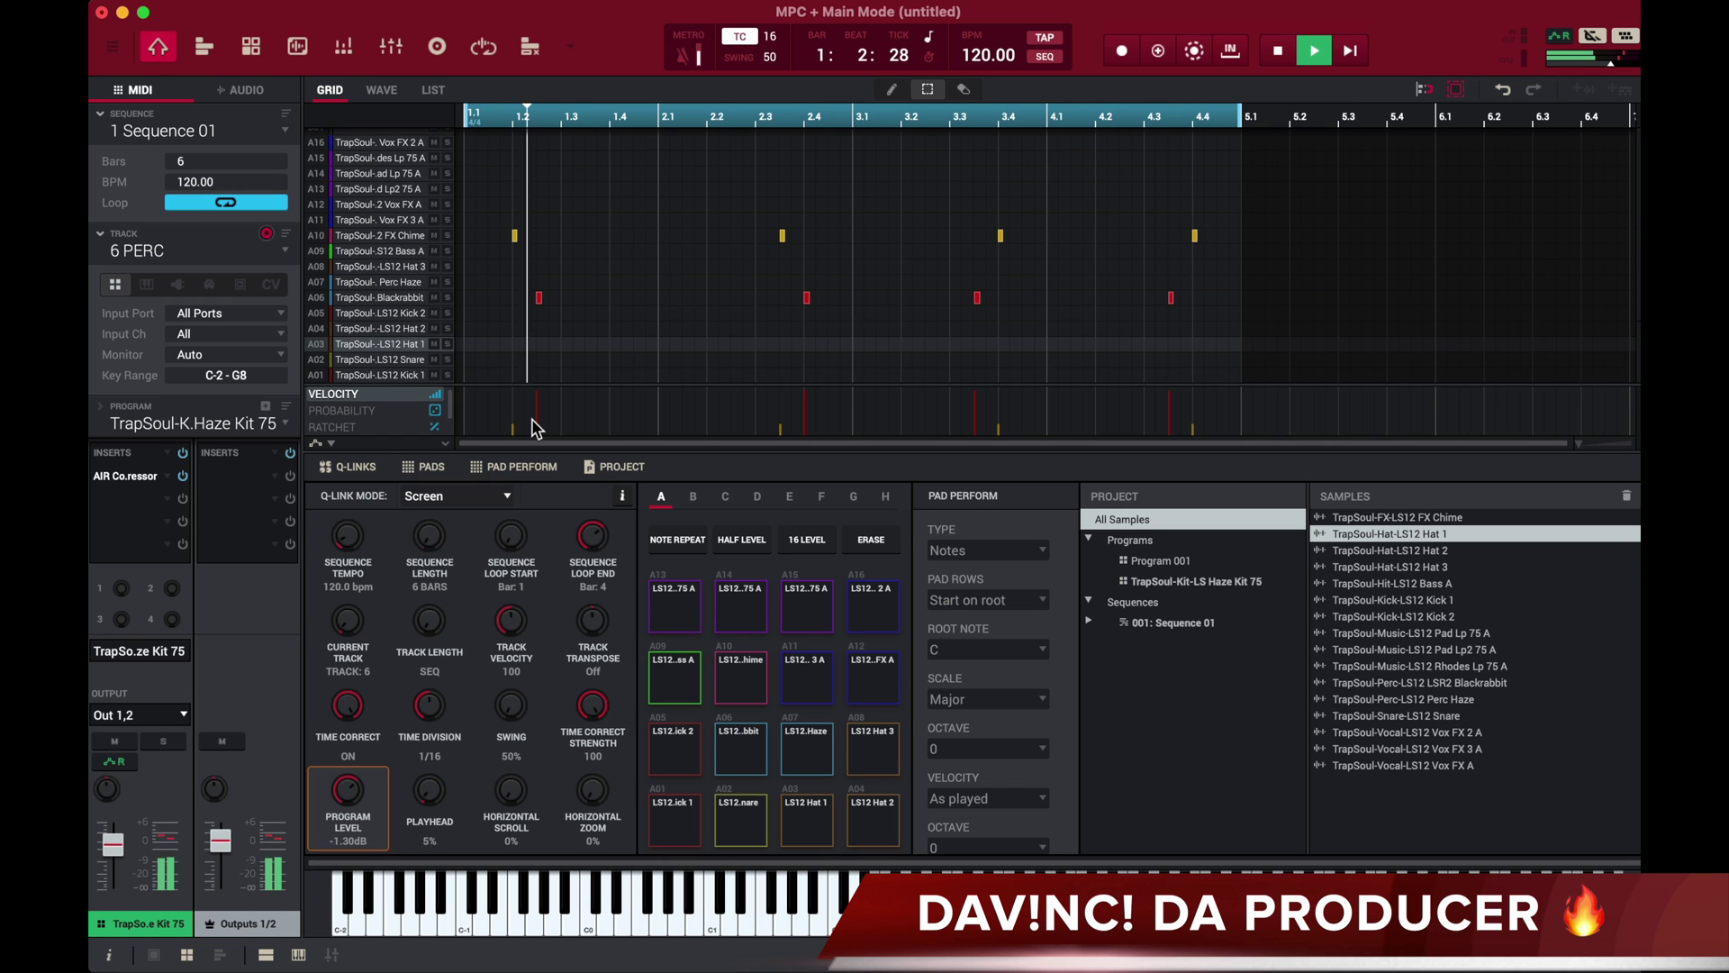
{"action": "key", "text": "space"}
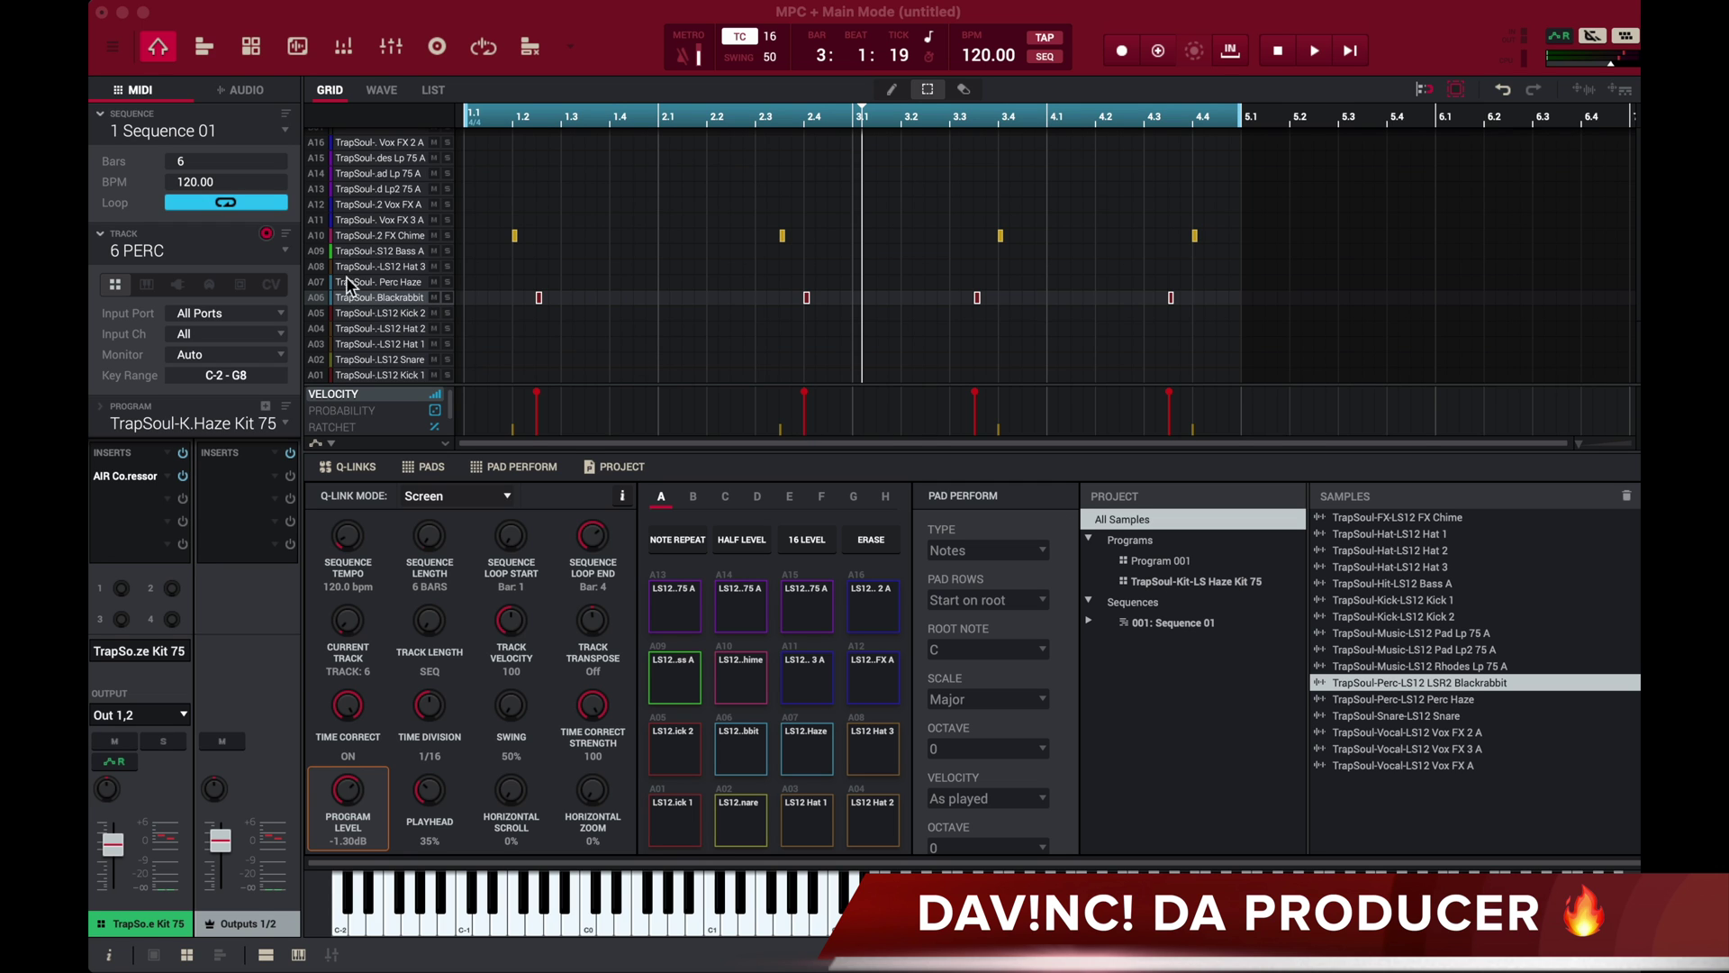
- Select unused track 7 and make it a plugin track
{"action": "left_click", "coordinate": [286, 252]}
{"action": "left_click", "coordinate": [186, 407]}
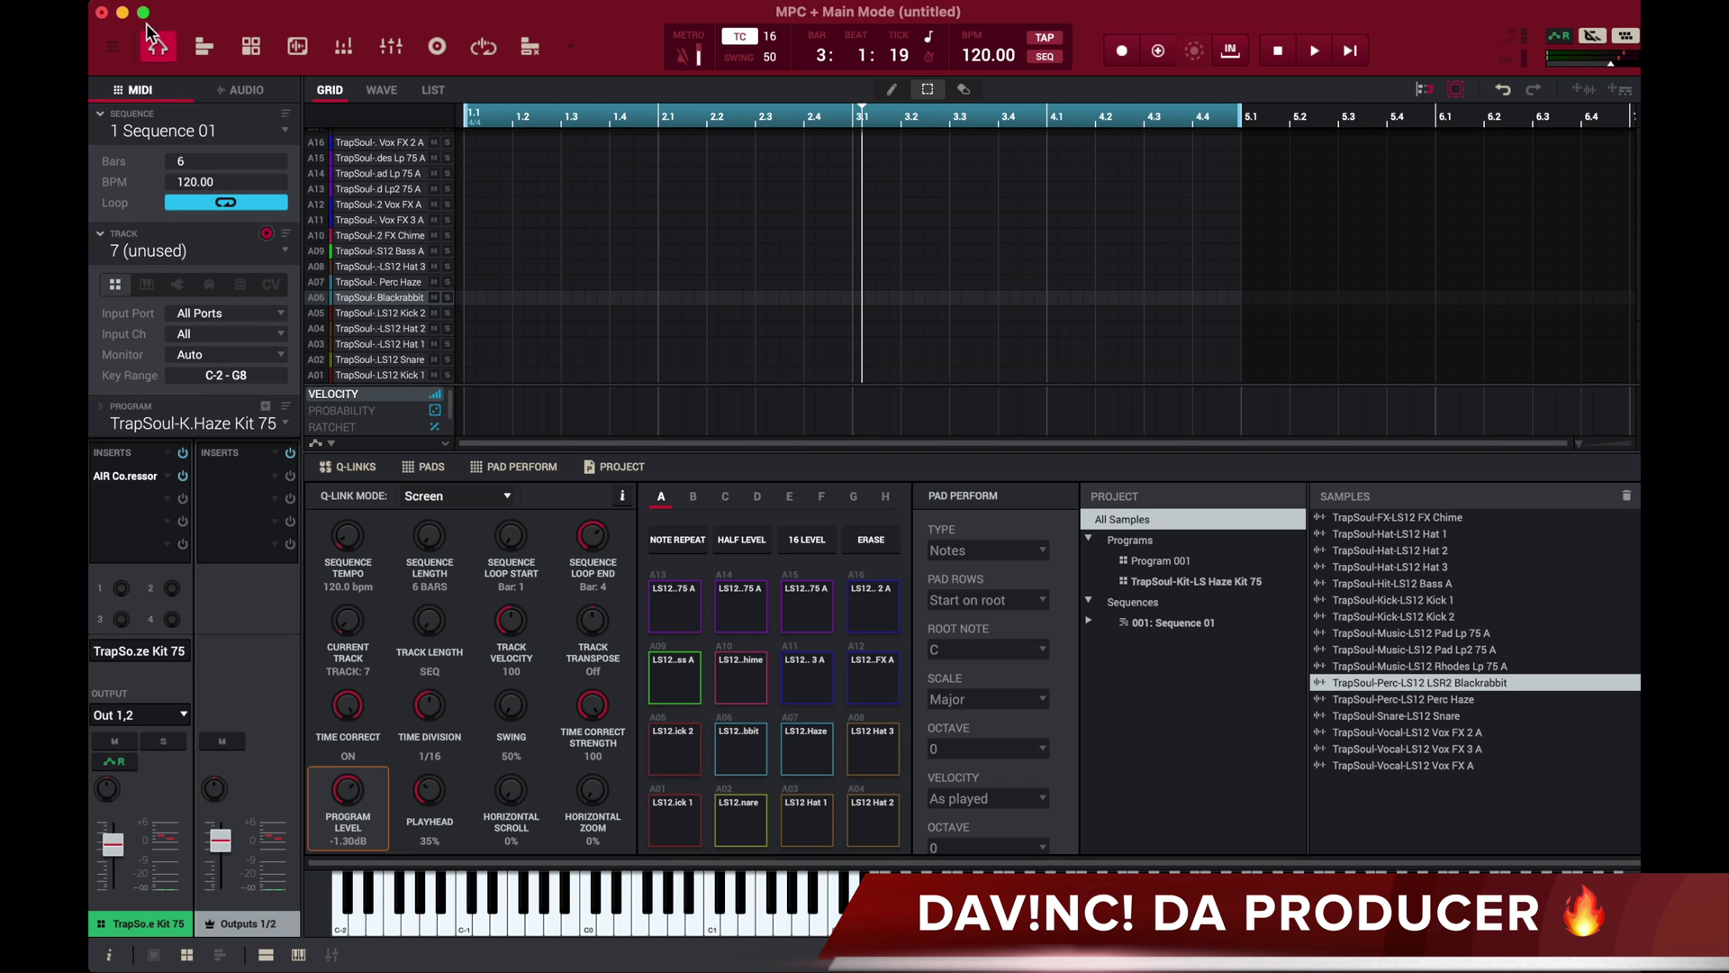
{"action": "left_click", "coordinate": [182, 285]}
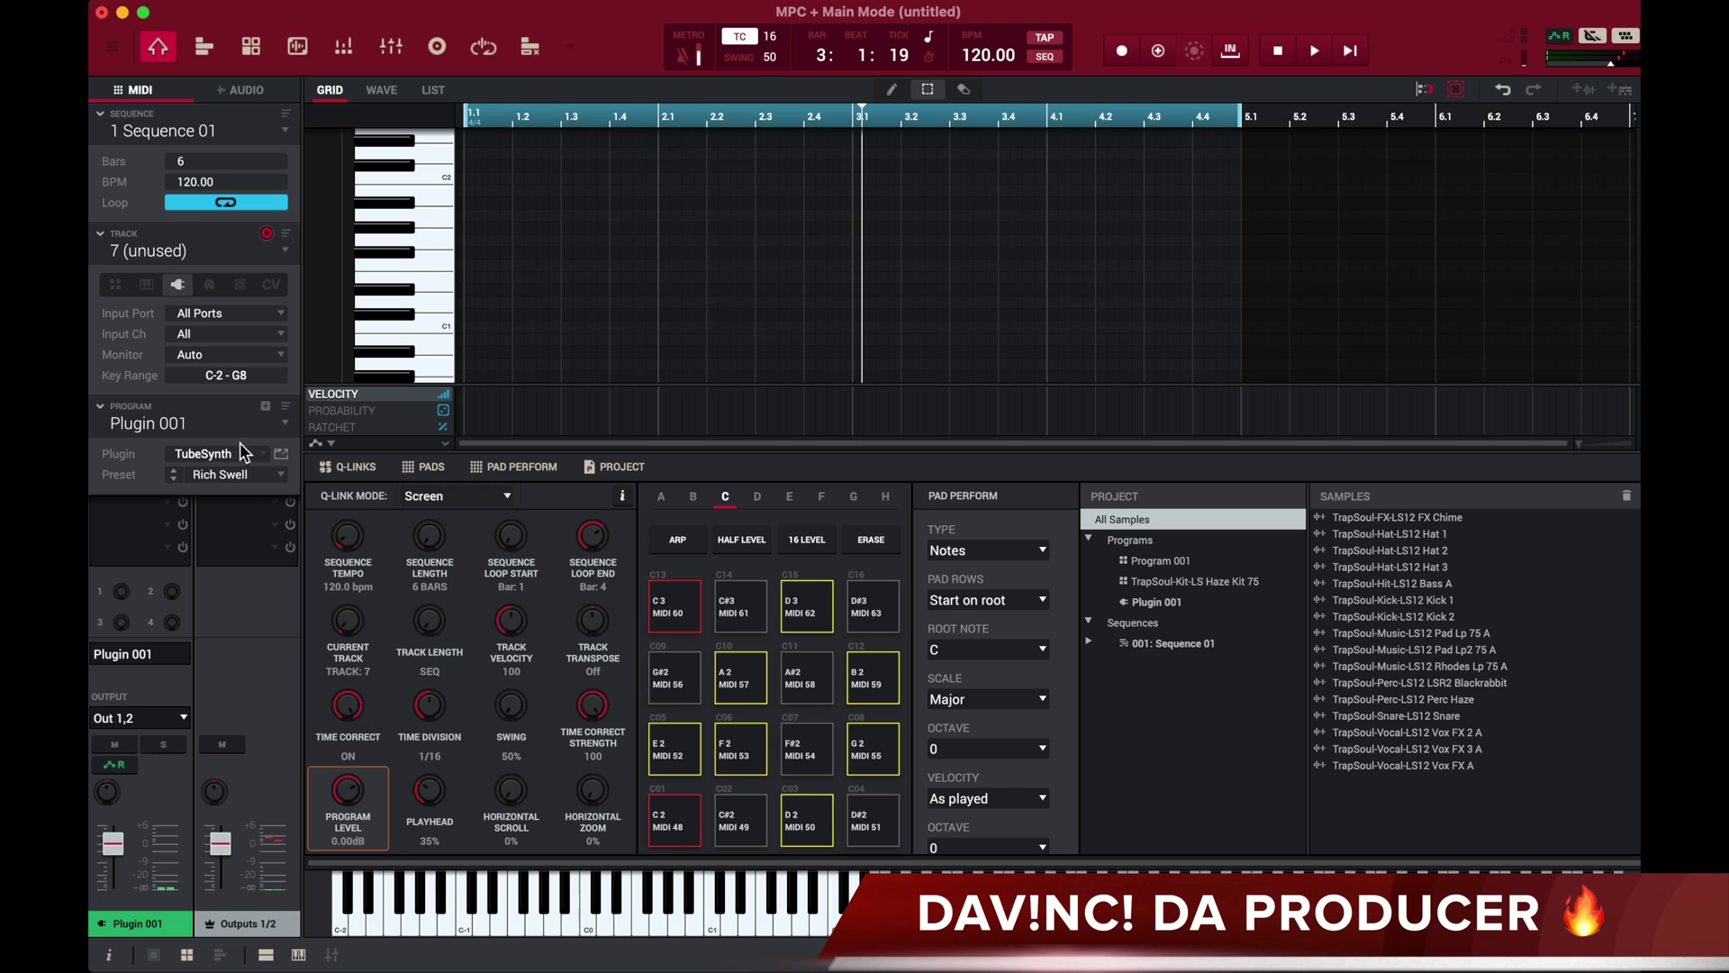
- Browse the available instrument plugins, keep TubeSynth for the program, view its editor and close it
{"action": "left_click", "coordinate": [264, 456]}
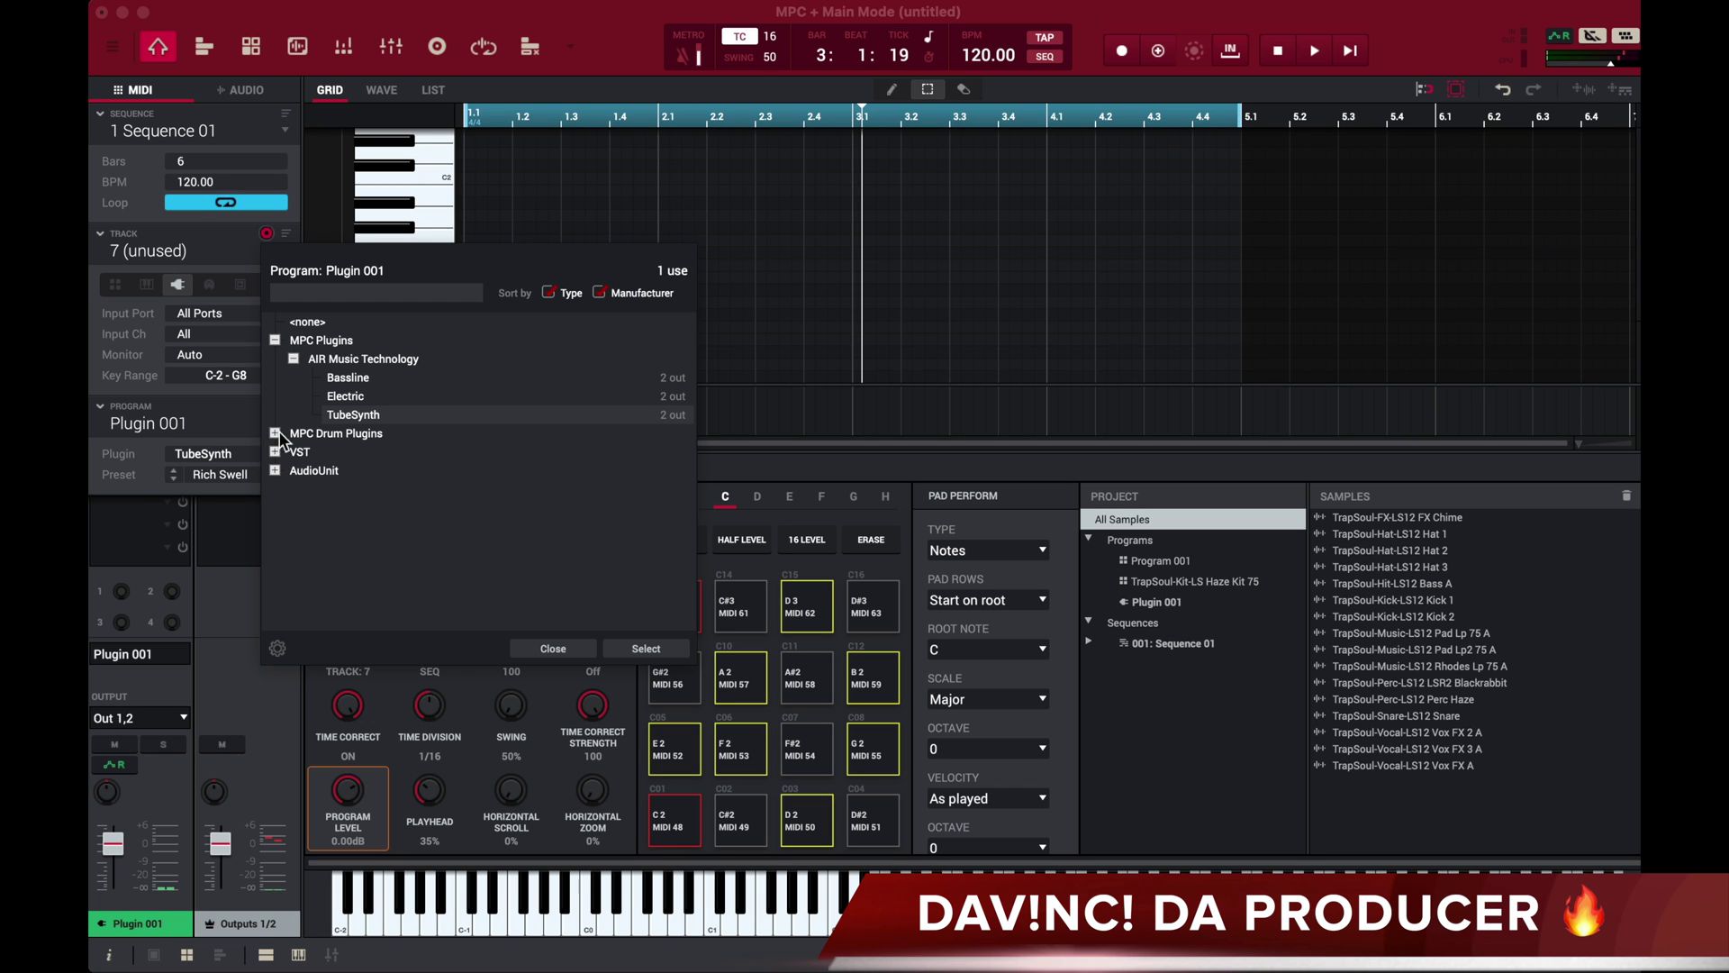
{"action": "left_click", "coordinate": [275, 451]}
{"action": "scroll", "coordinate": [310, 510], "scroll_direction": "down", "scroll_amount": 3}
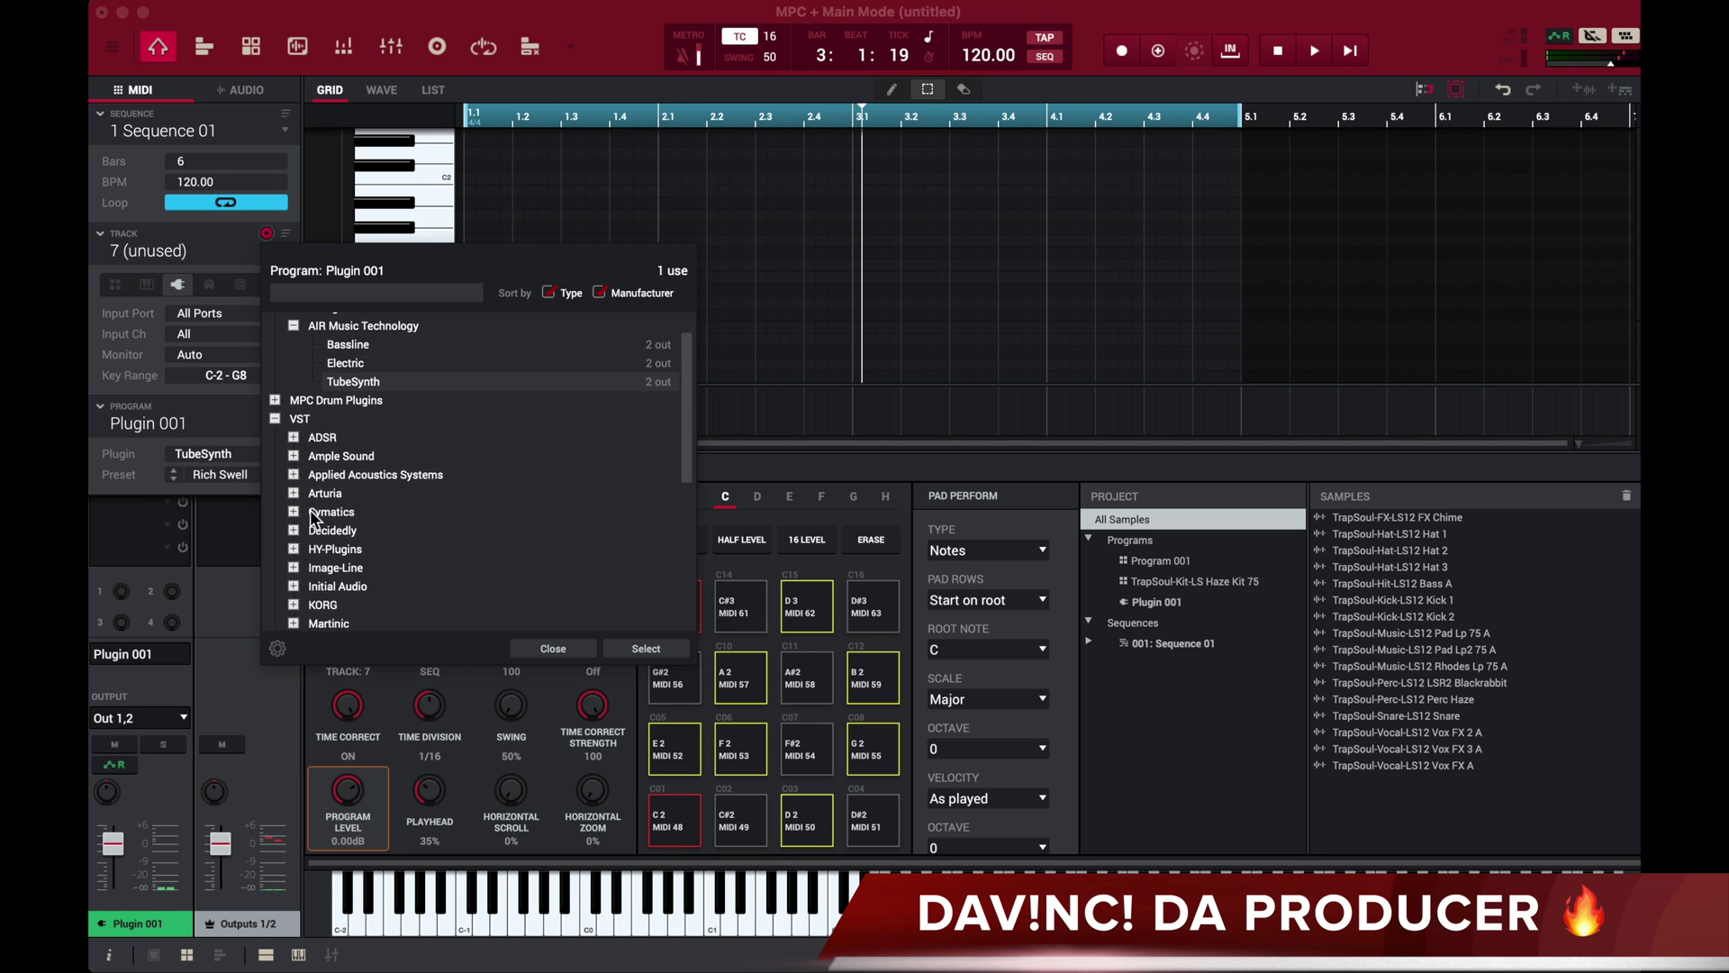
{"action": "scroll", "coordinate": [310, 510], "scroll_direction": "up", "scroll_amount": 3}
{"action": "left_click", "coordinate": [274, 451]}
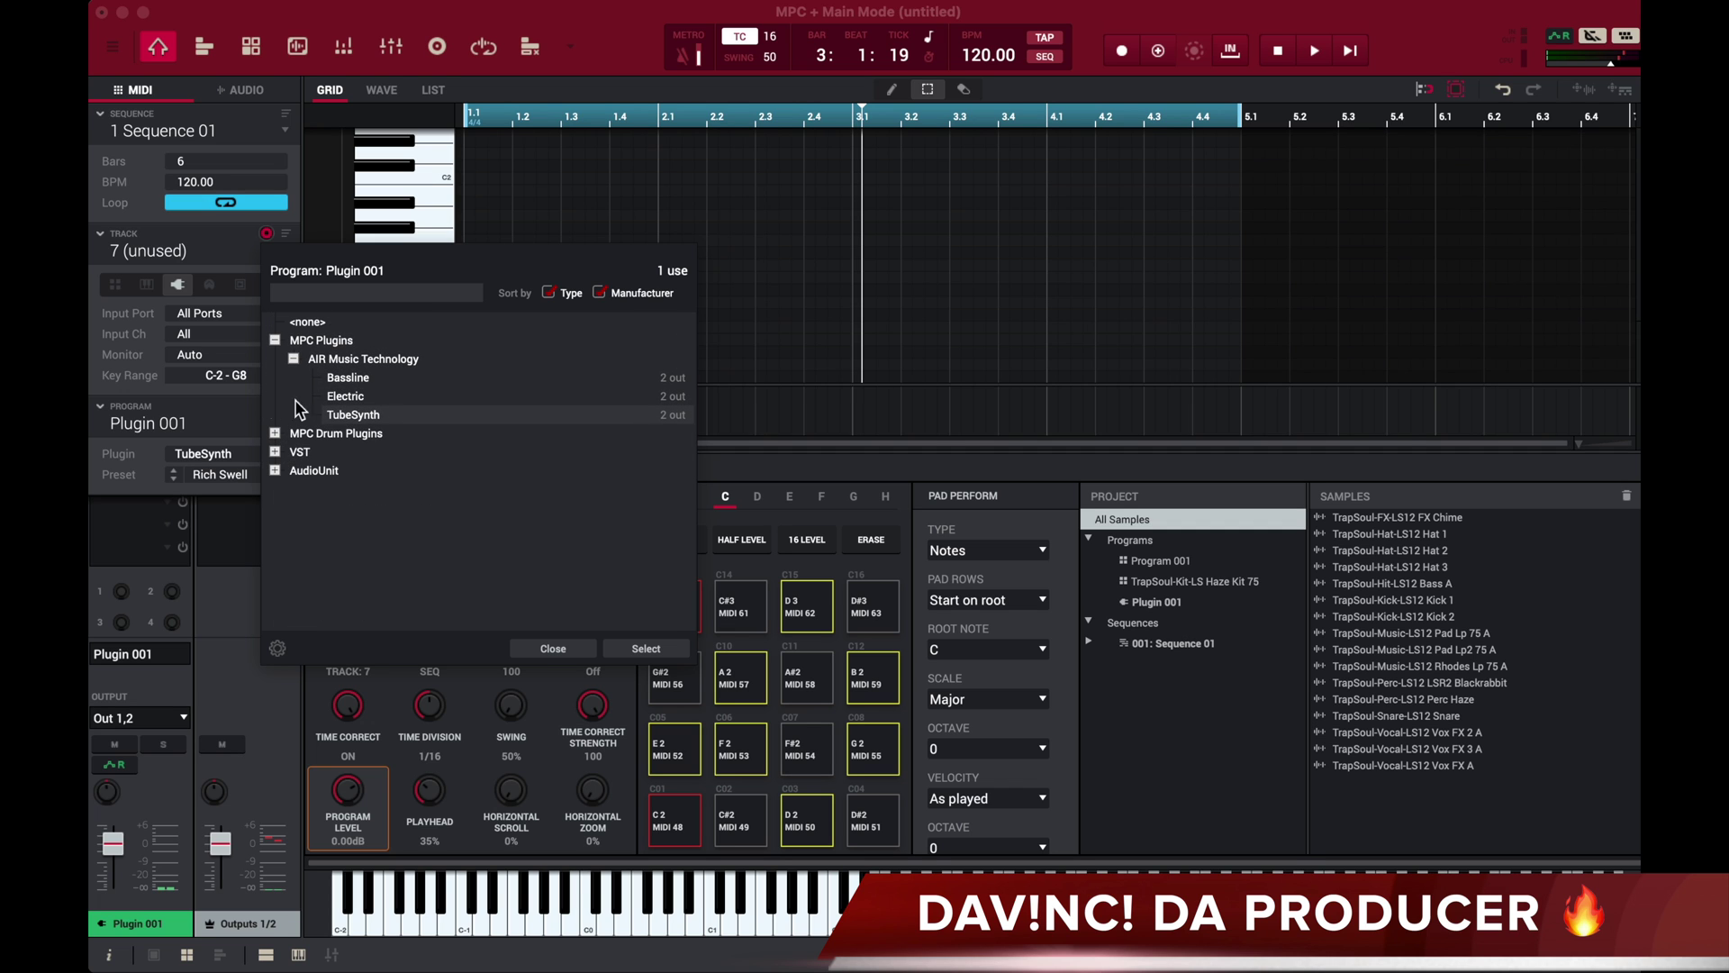
{"action": "left_click", "coordinate": [642, 650]}
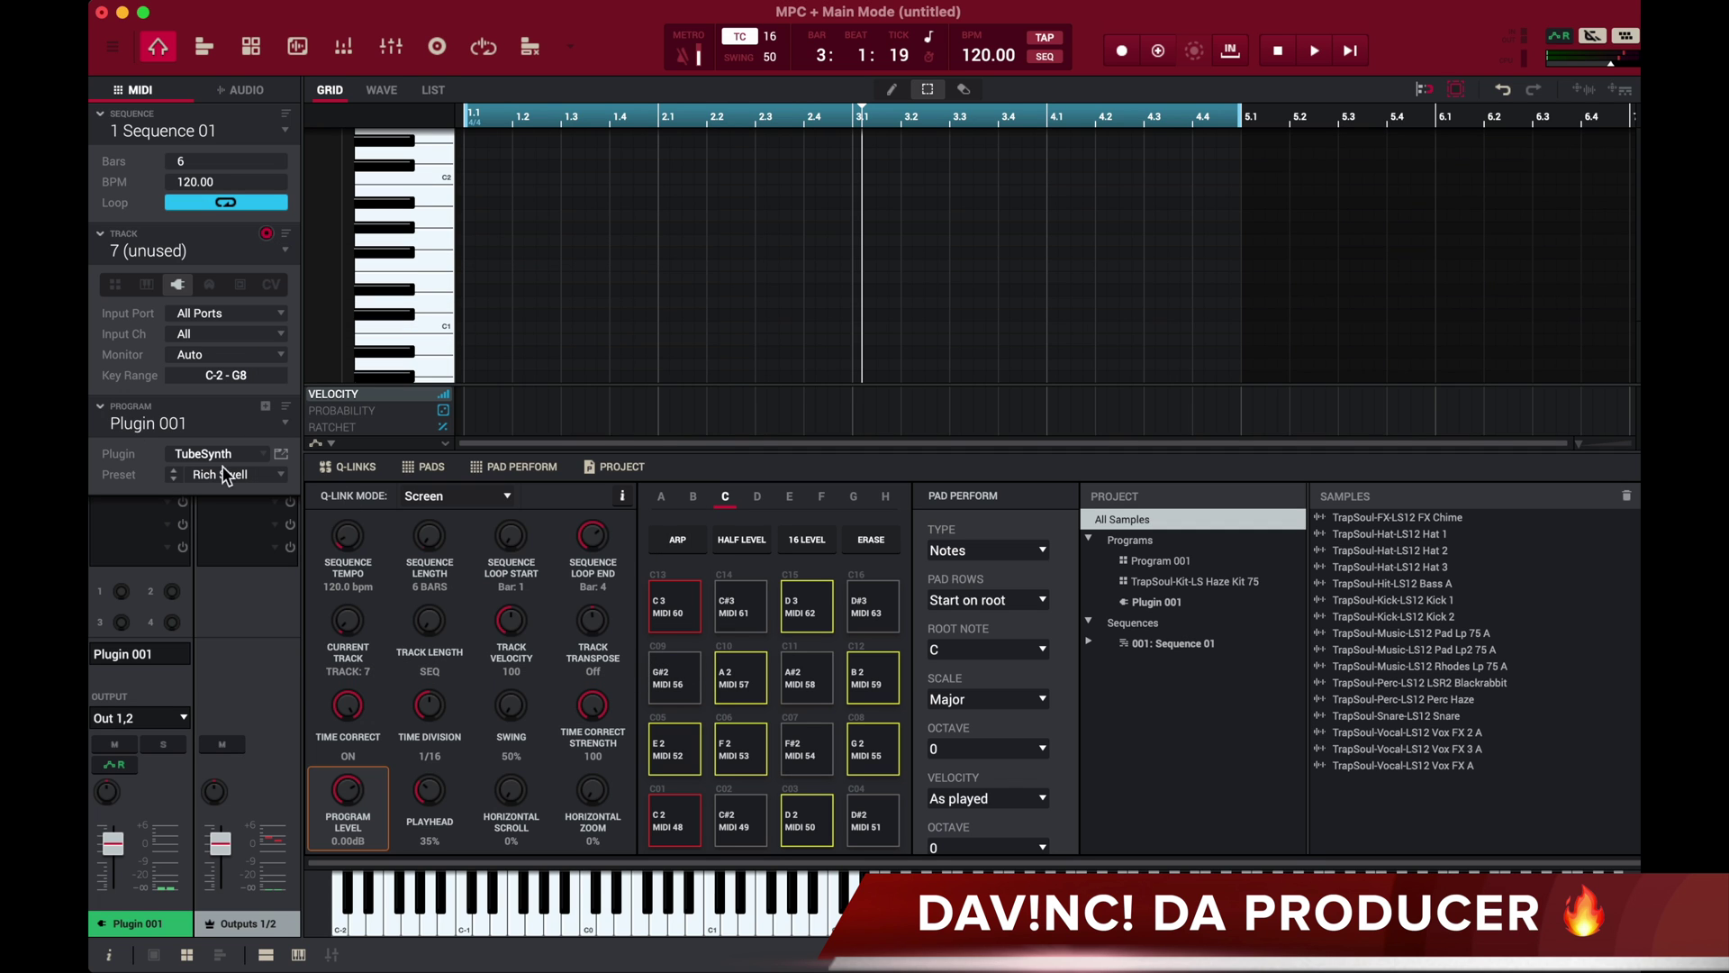
{"action": "left_click", "coordinate": [282, 455]}
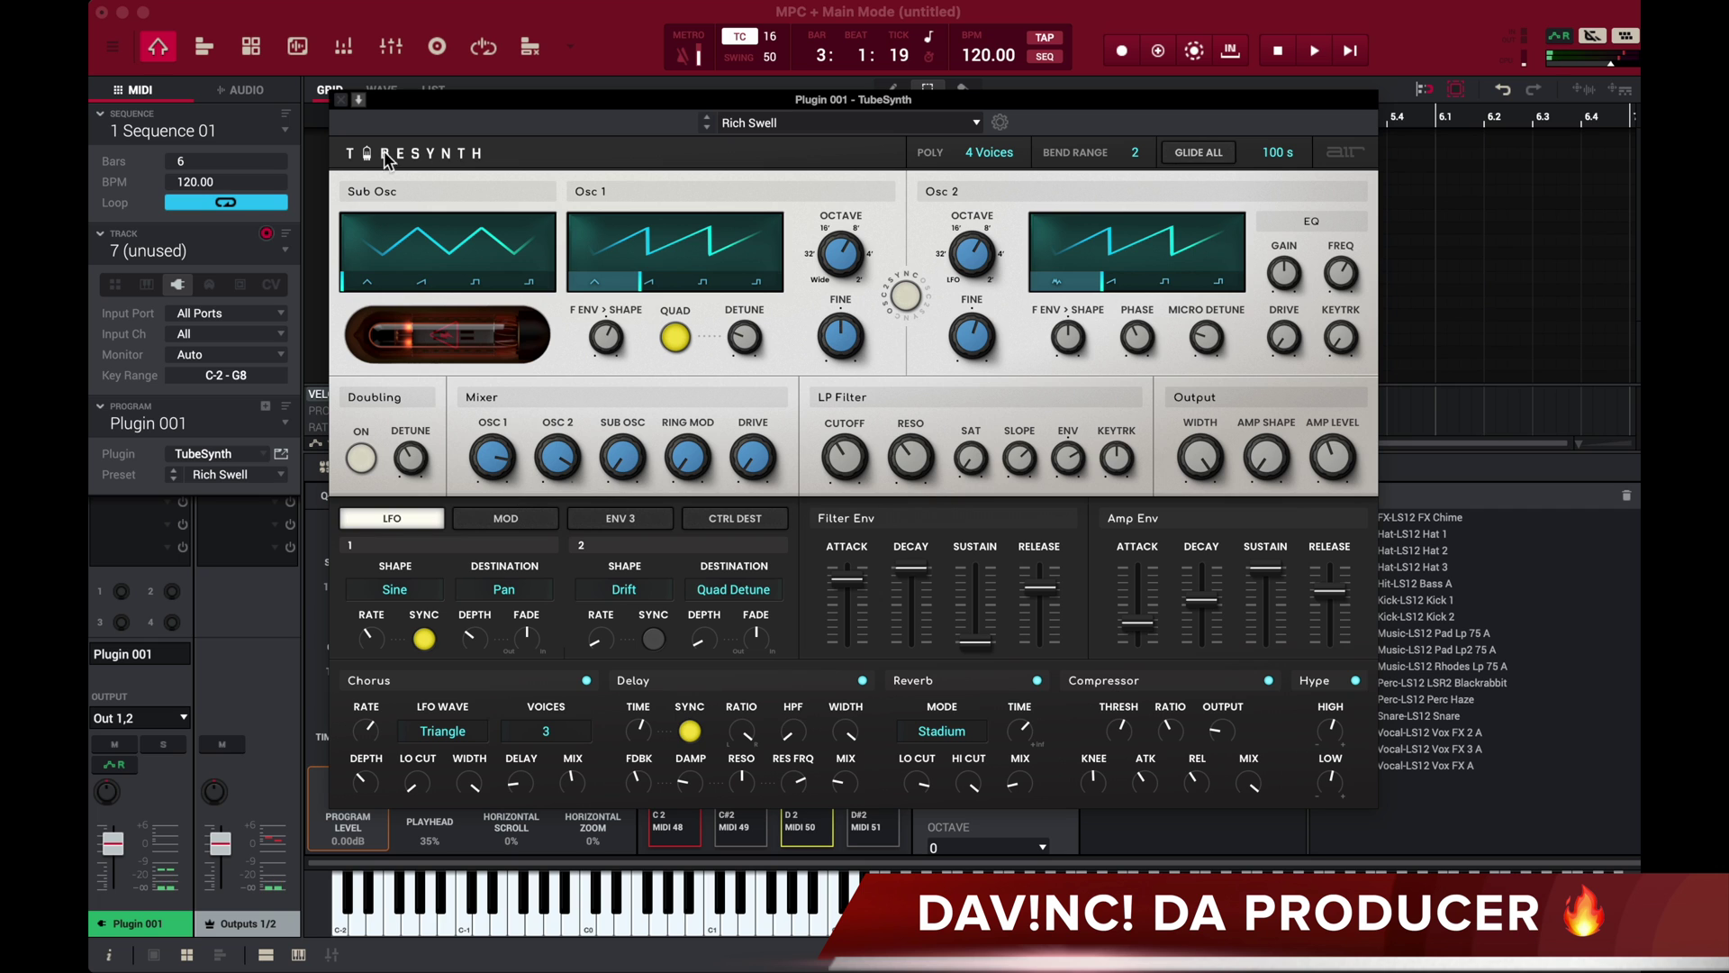
{"action": "left_click", "coordinate": [342, 102]}
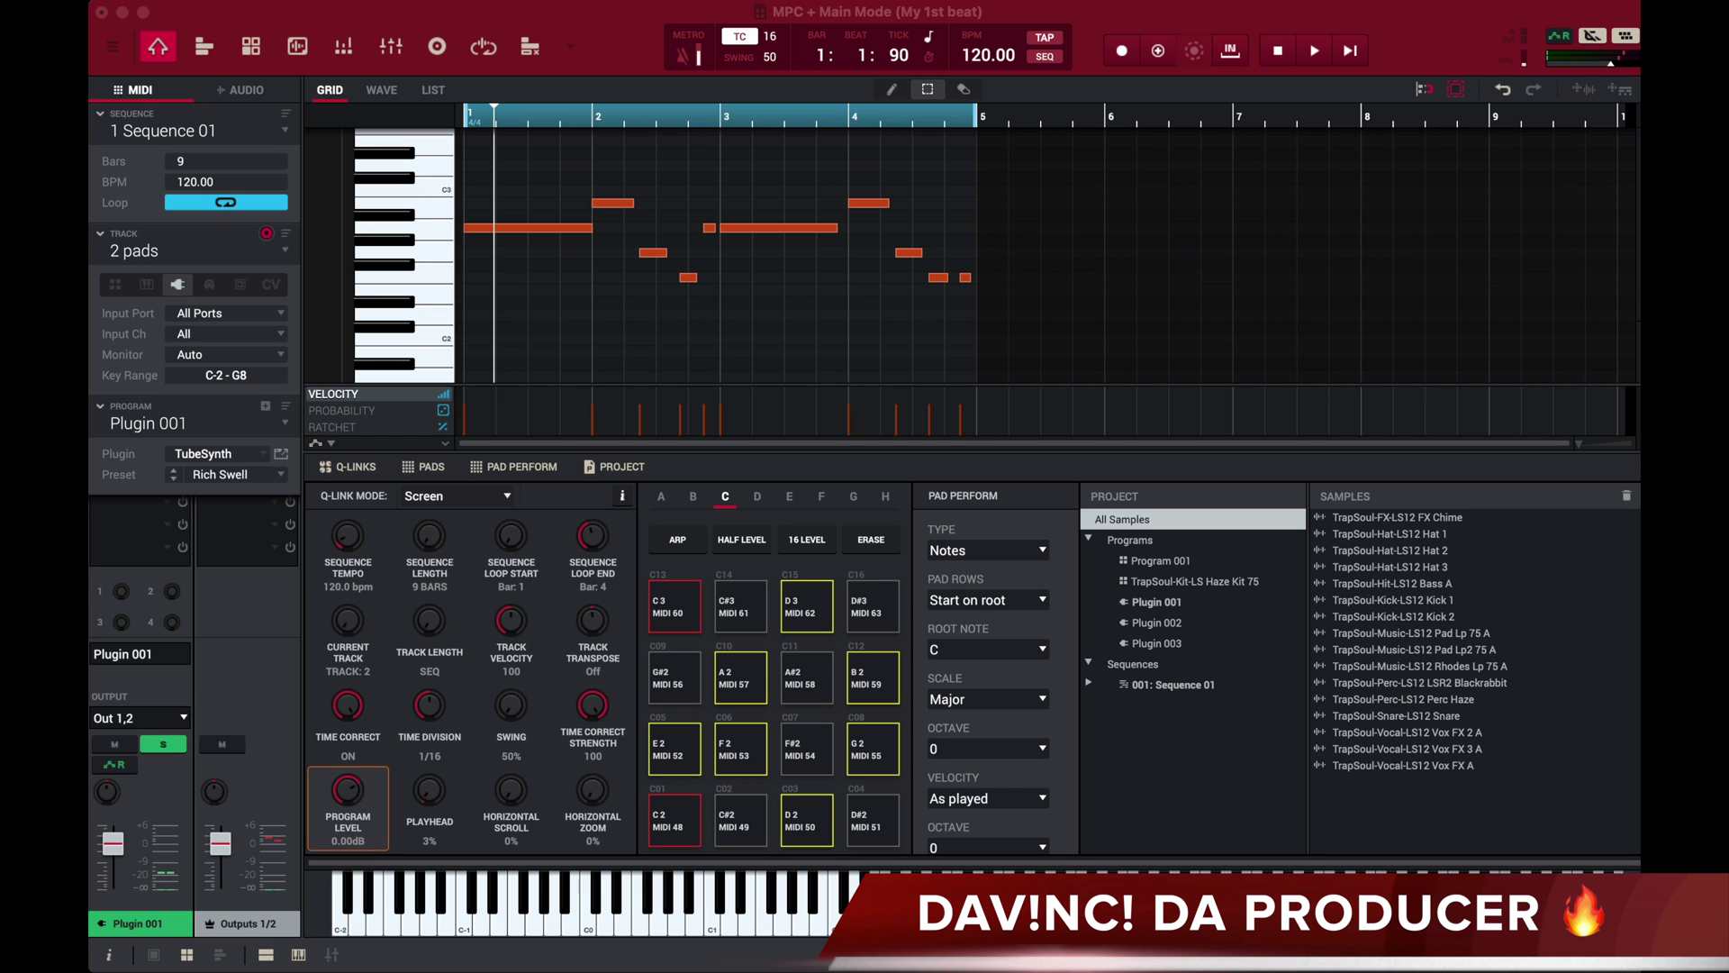
- Play the My 1st beat sequence, review its tracks in the arrangement view and main mode, and stop playback
{"action": "left_click", "coordinate": [849, 336]}
{"action": "key", "text": "space"}
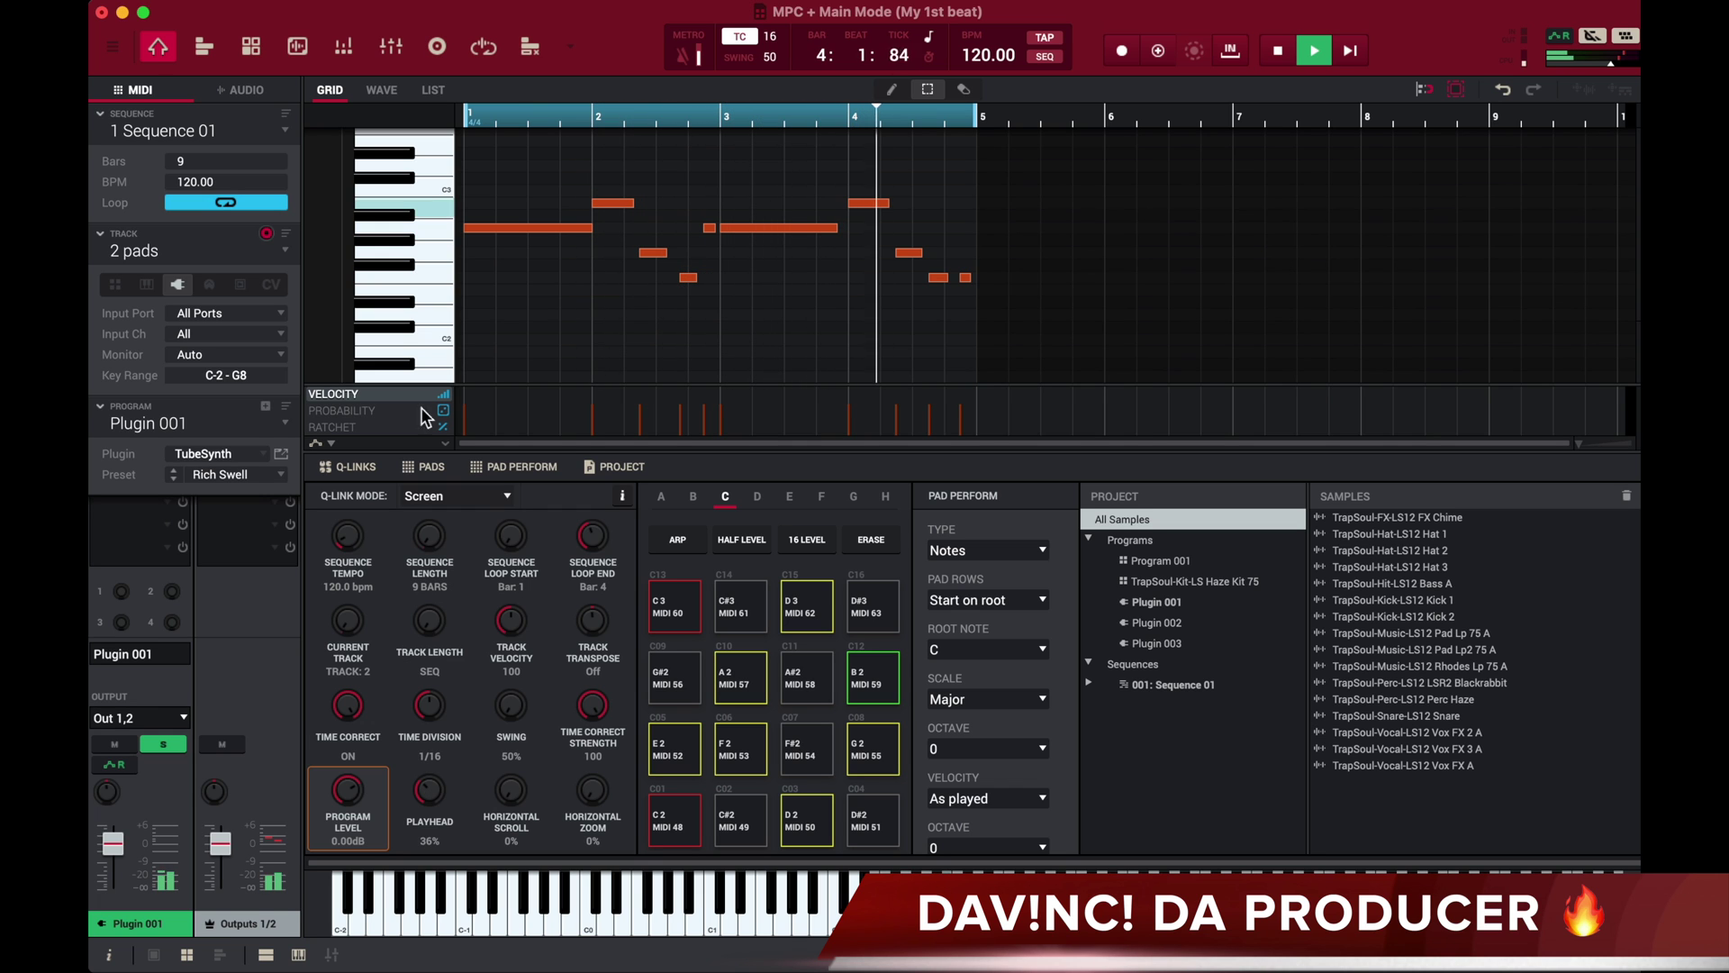
{"action": "left_click", "coordinate": [204, 47]}
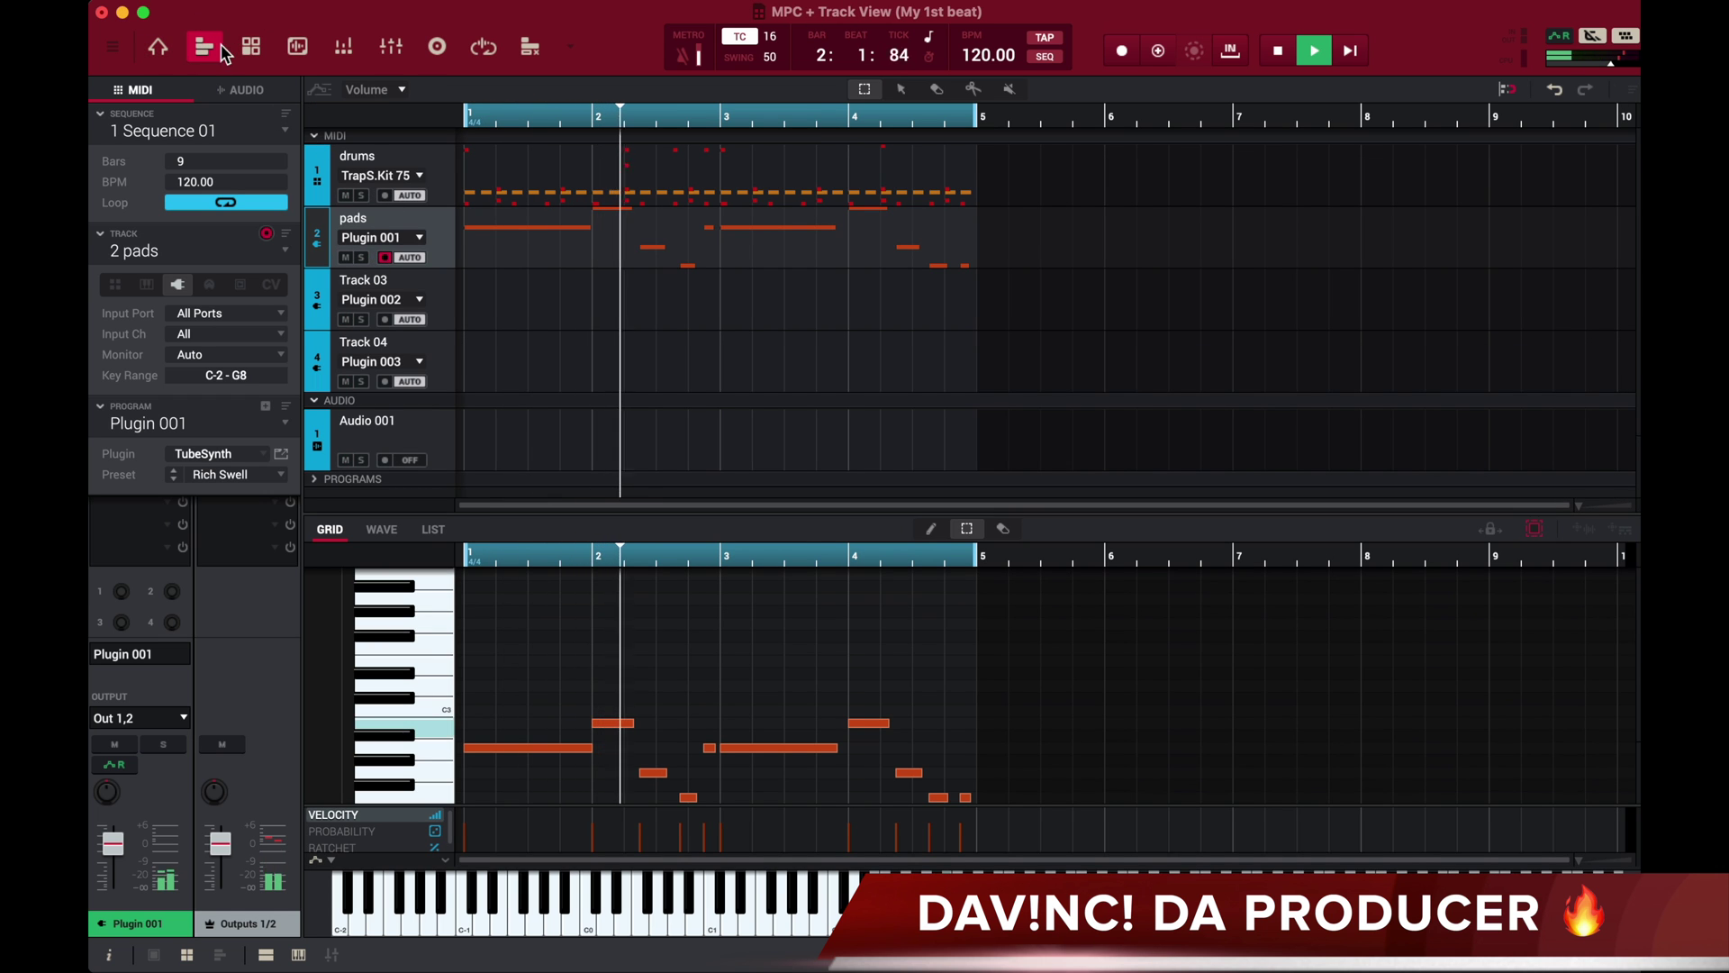
{"action": "left_click", "coordinate": [166, 51]}
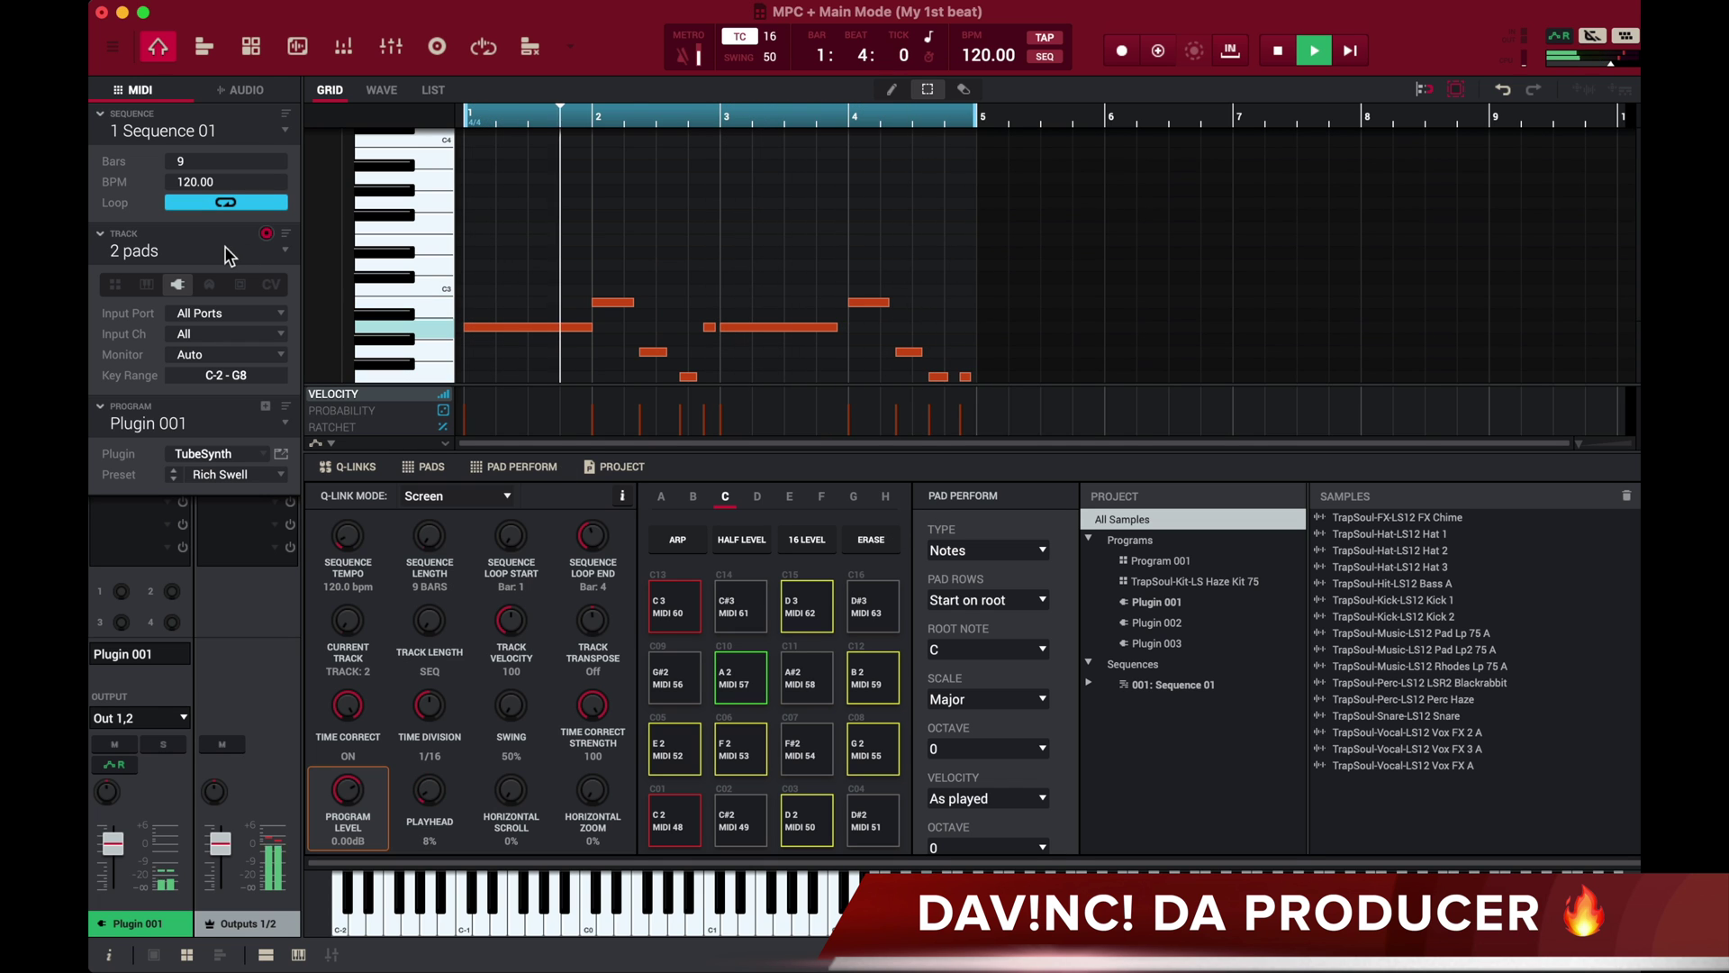
{"action": "key", "text": "space"}
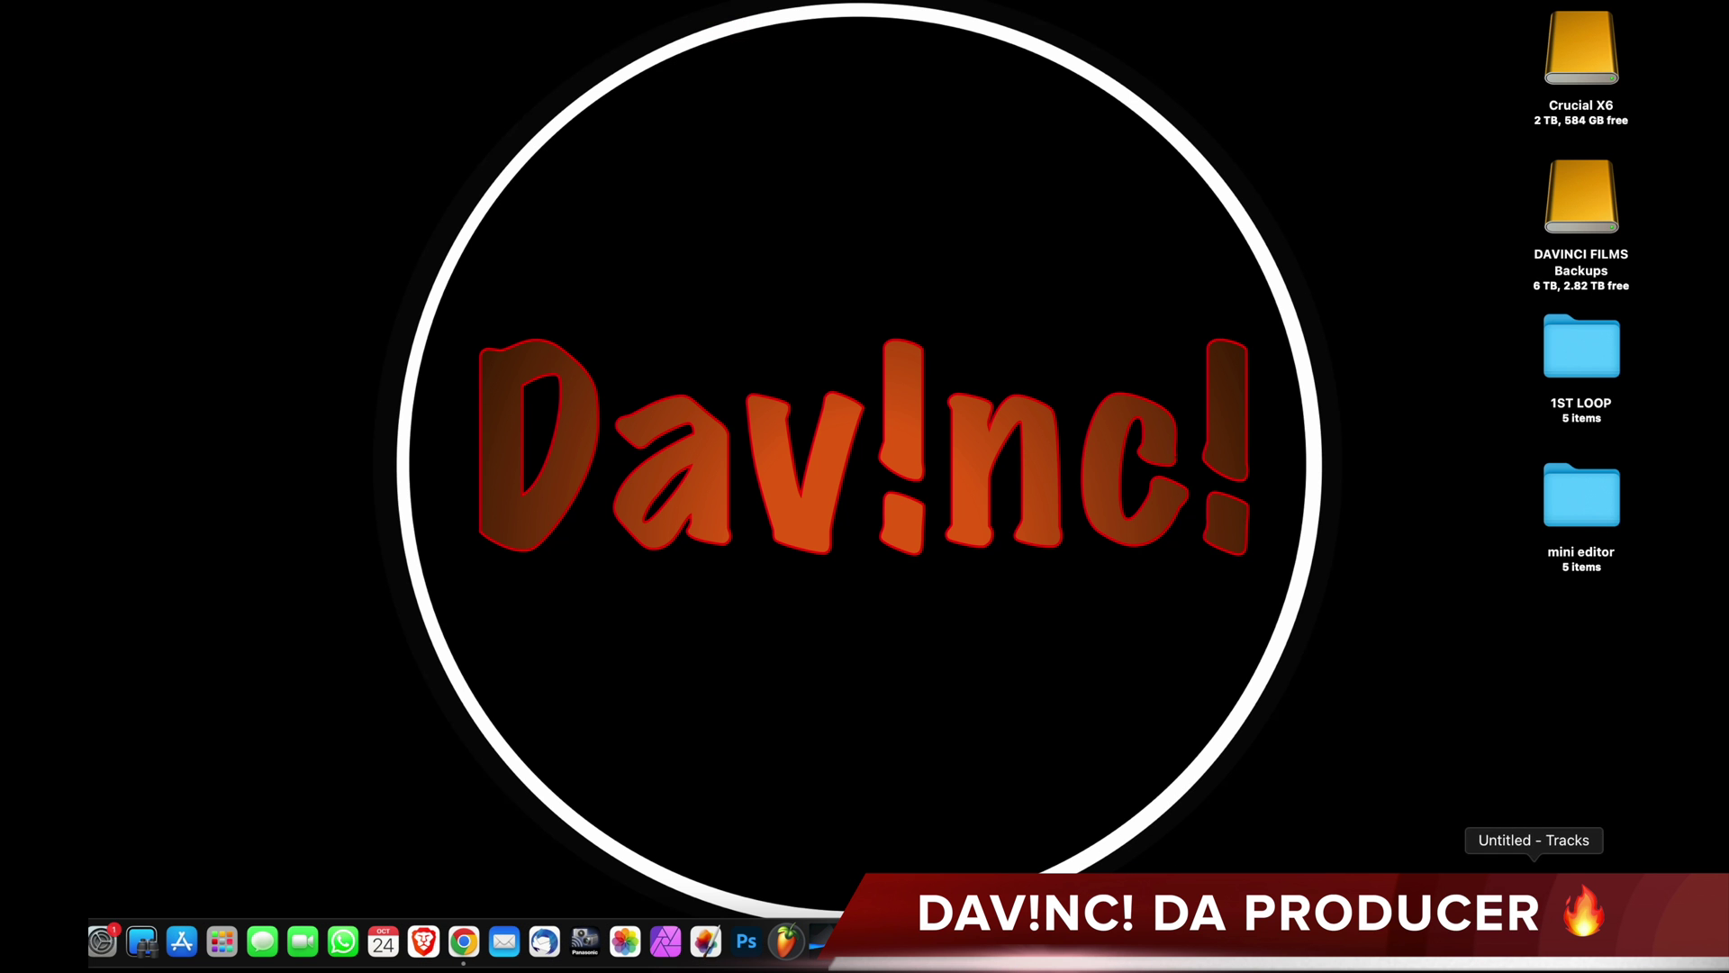
- Switch to the open Logic Pro project and delete the PADS audio track
{"action": "left_click", "coordinate": [1534, 939]}
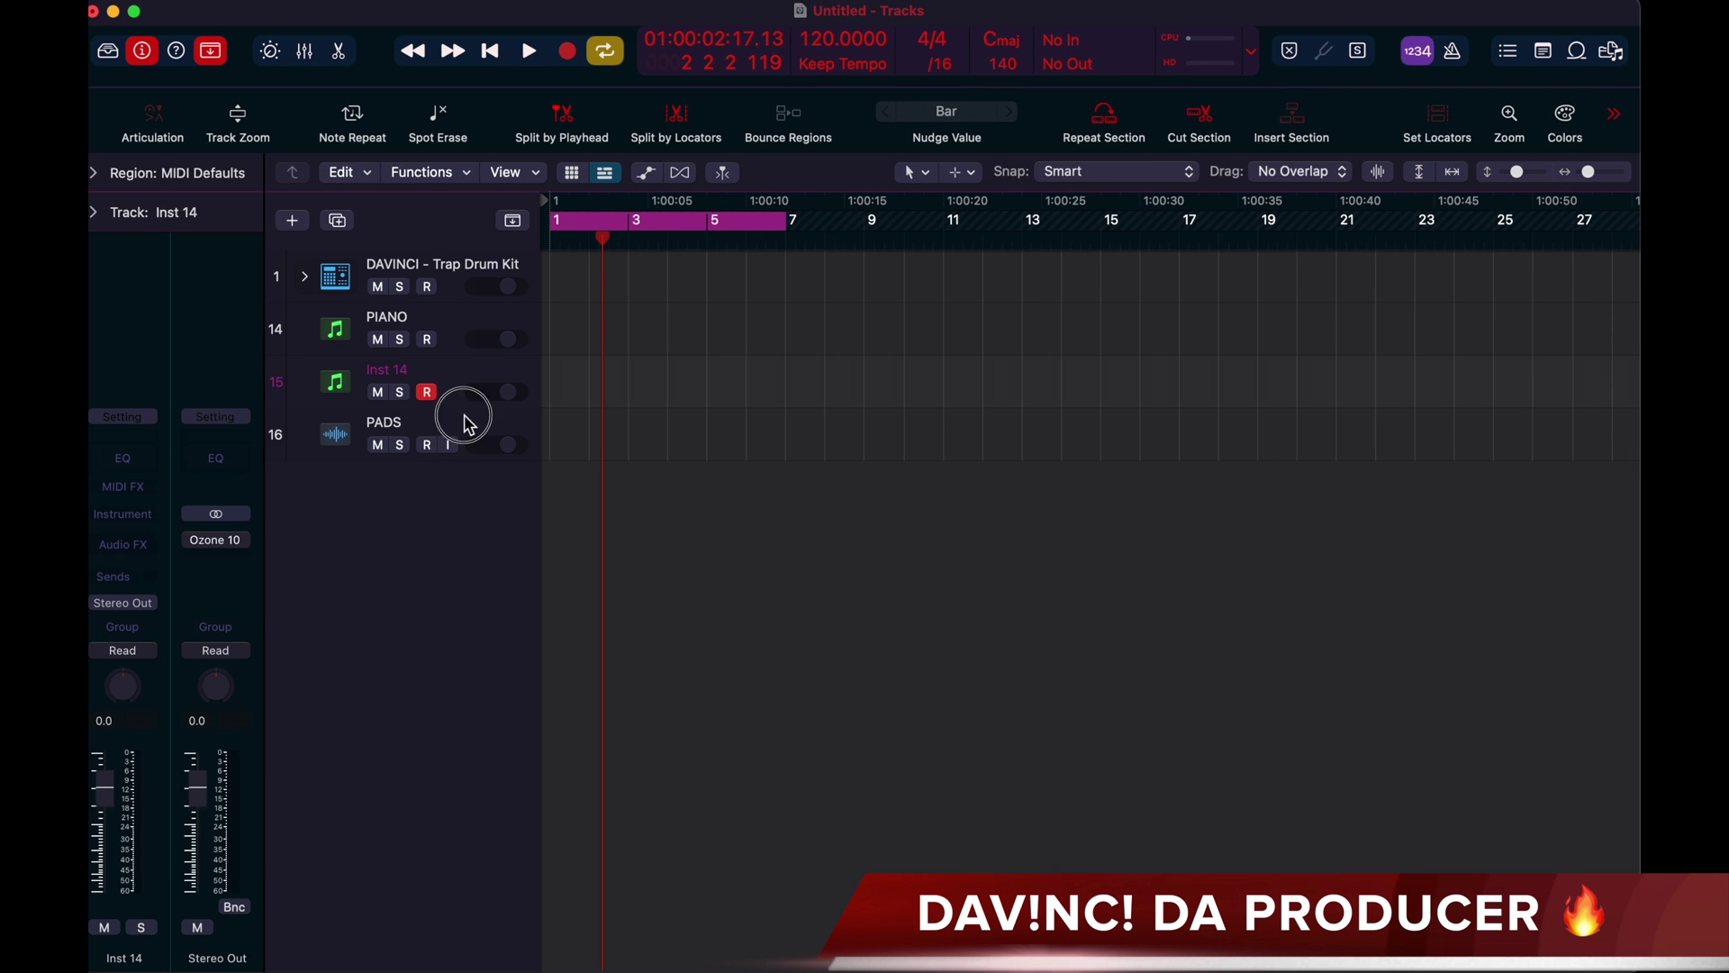
{"action": "left_click", "coordinate": [464, 422]}
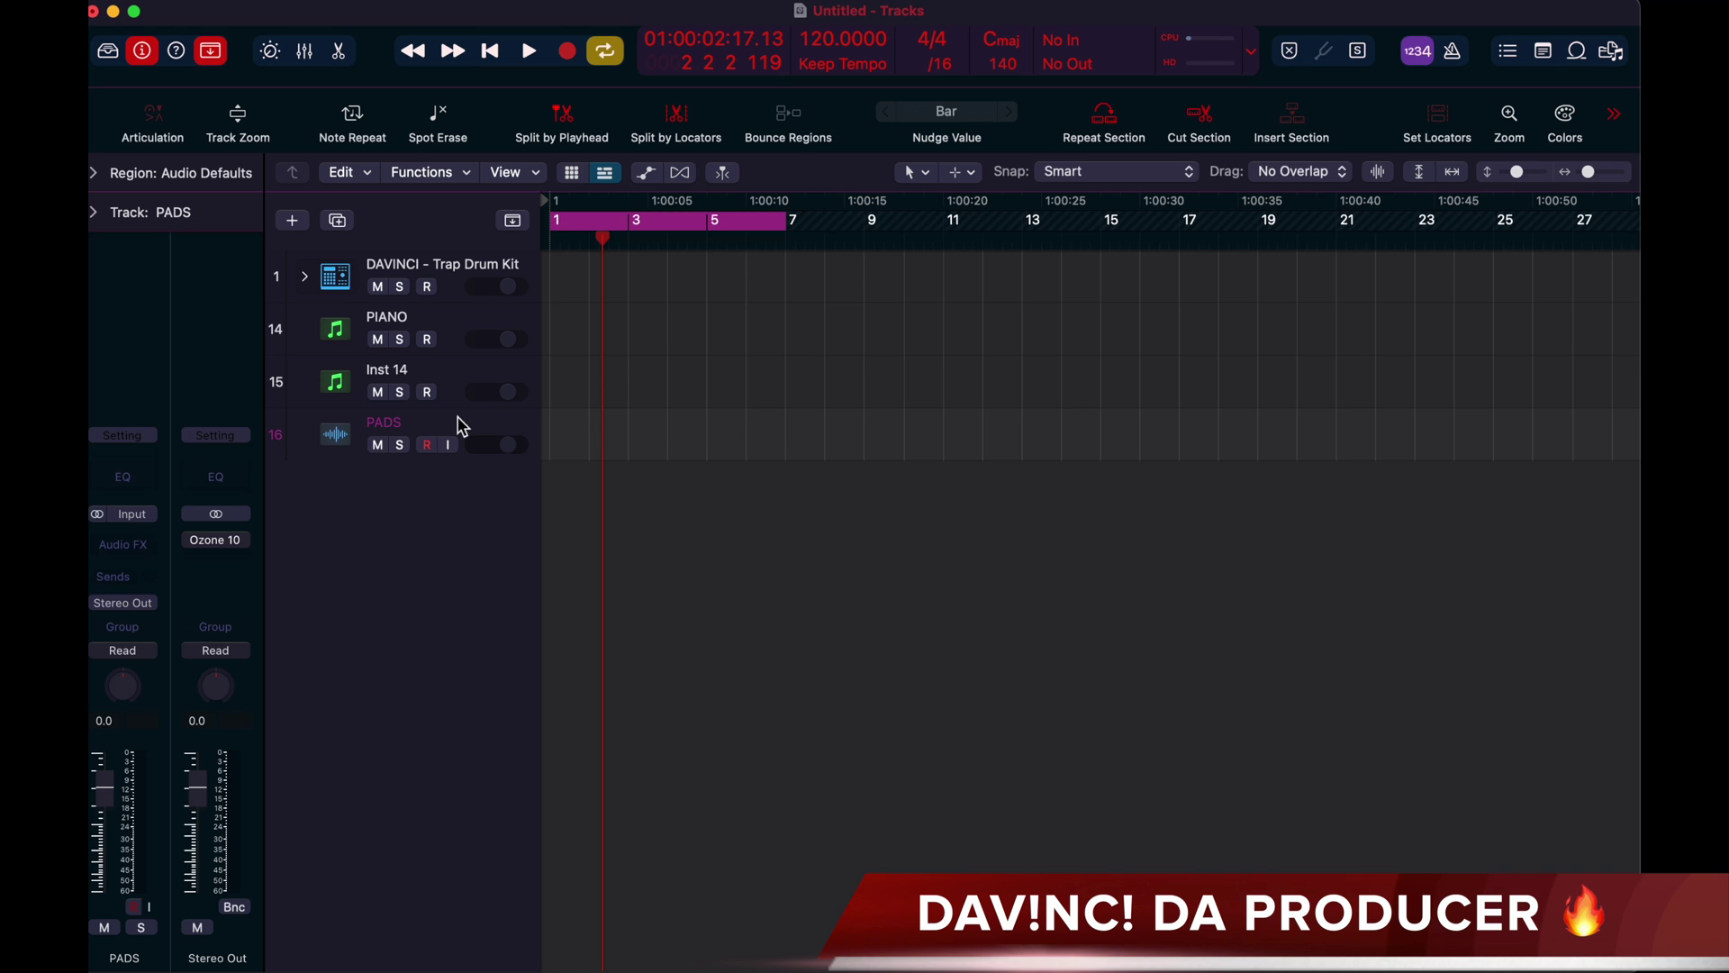
{"action": "key", "text": "super+BackSpace"}
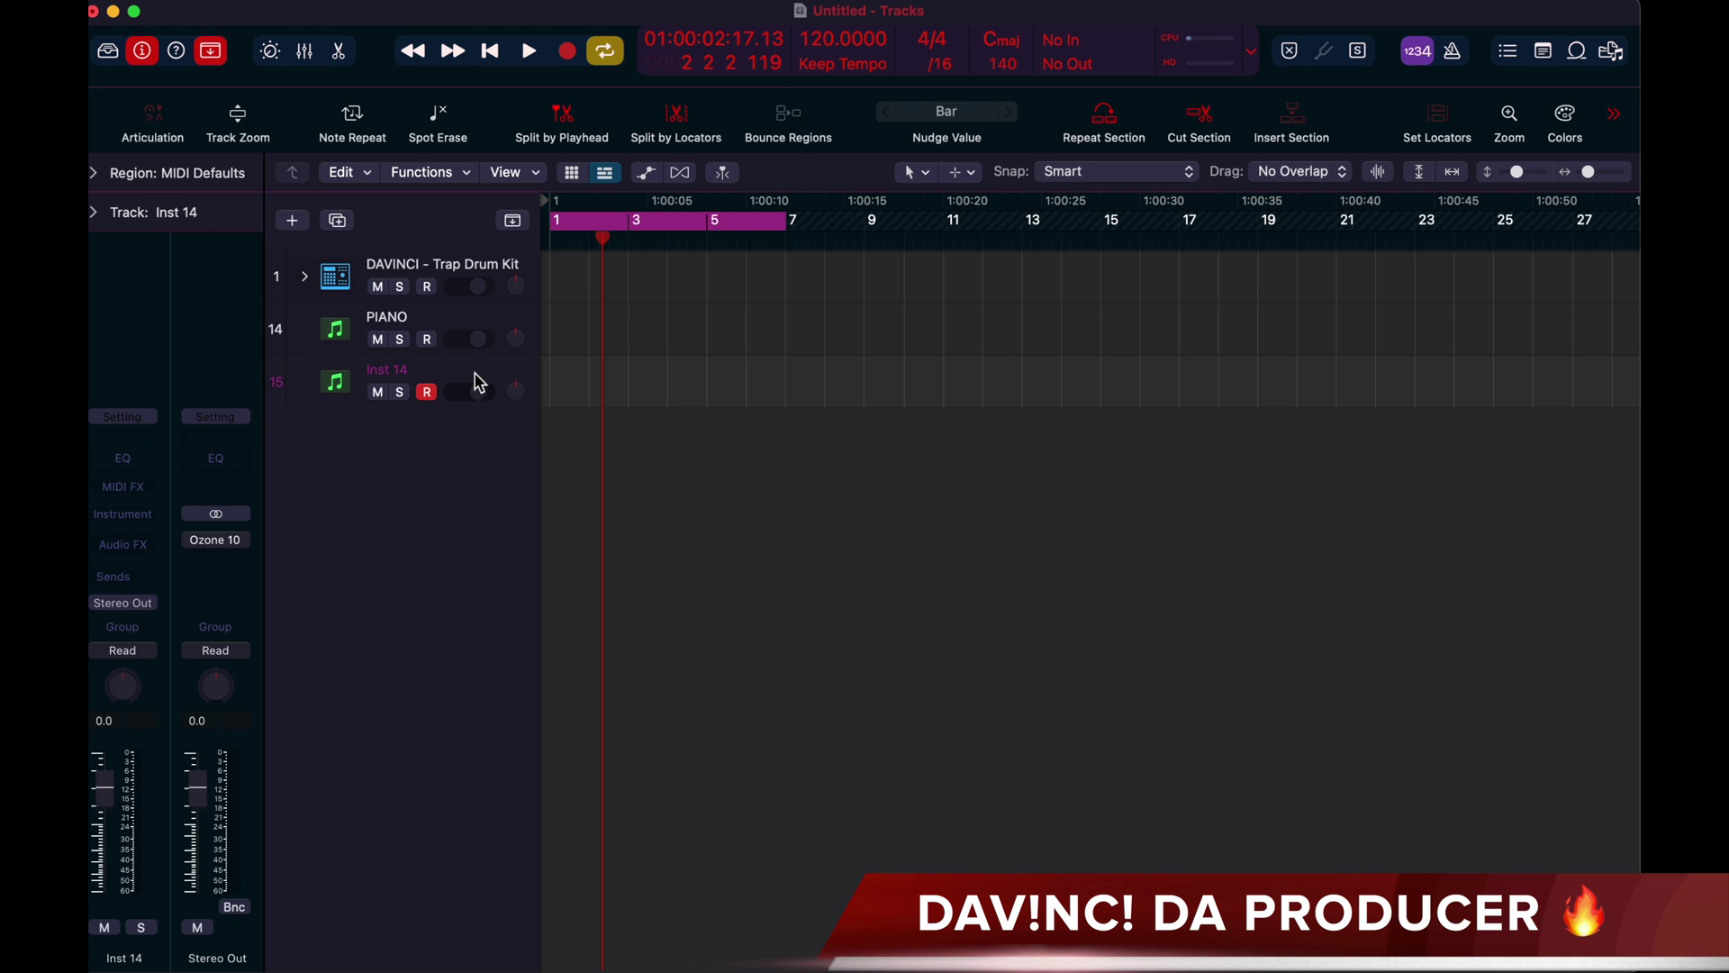
- Add a new software instrument track below Inst 14 and delete the Inst 14 track
{"action": "right_click", "coordinate": [464, 425]}
{"action": "left_click", "coordinate": [514, 453]}
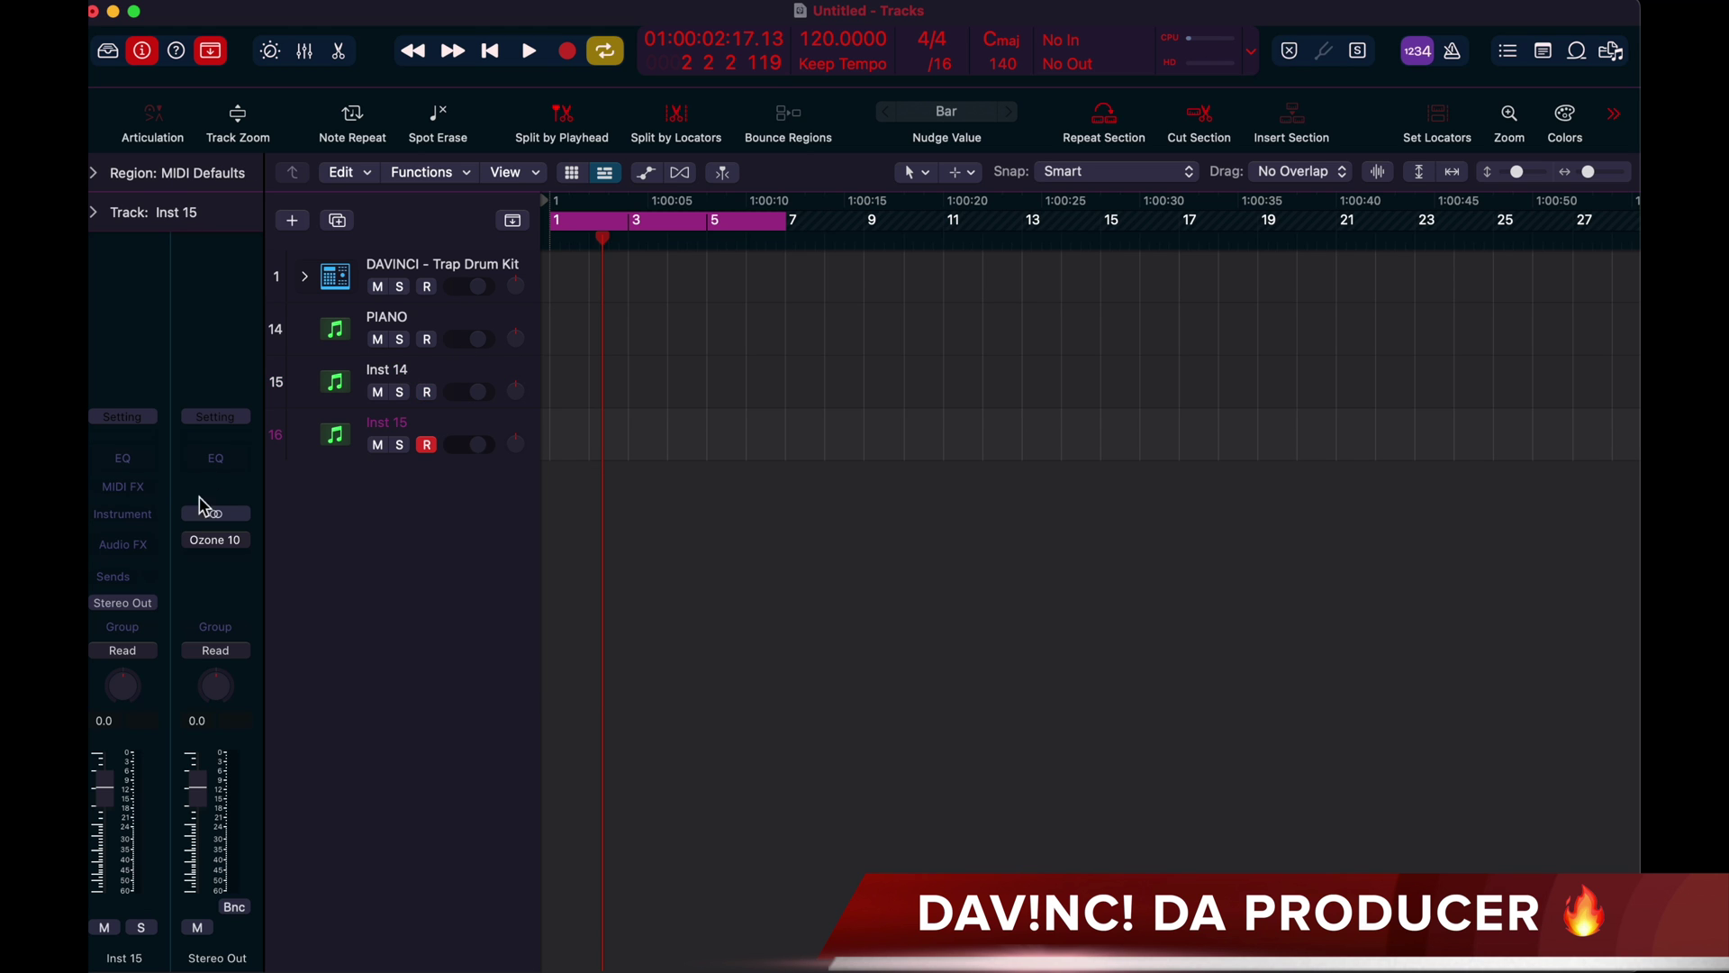
{"action": "left_click", "coordinate": [429, 370]}
{"action": "key", "text": "super+BackSpace"}
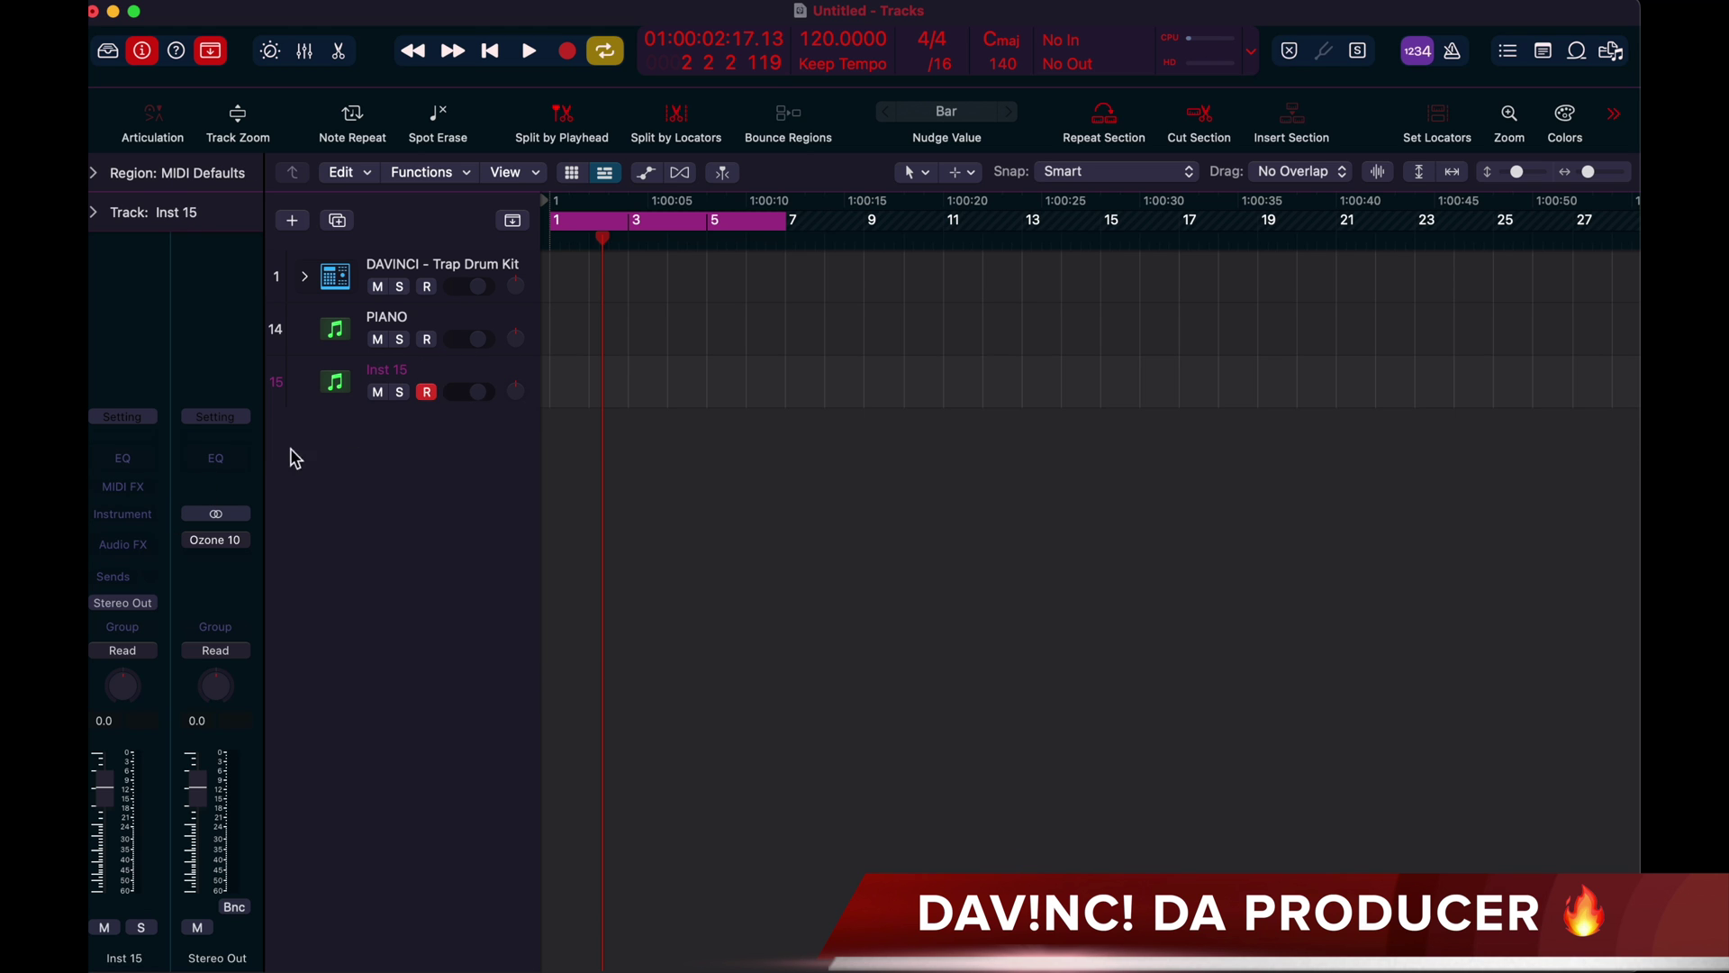
- Load the MPC plugin as the instrument on the Inst 15 track
{"action": "left_click", "coordinate": [138, 516]}
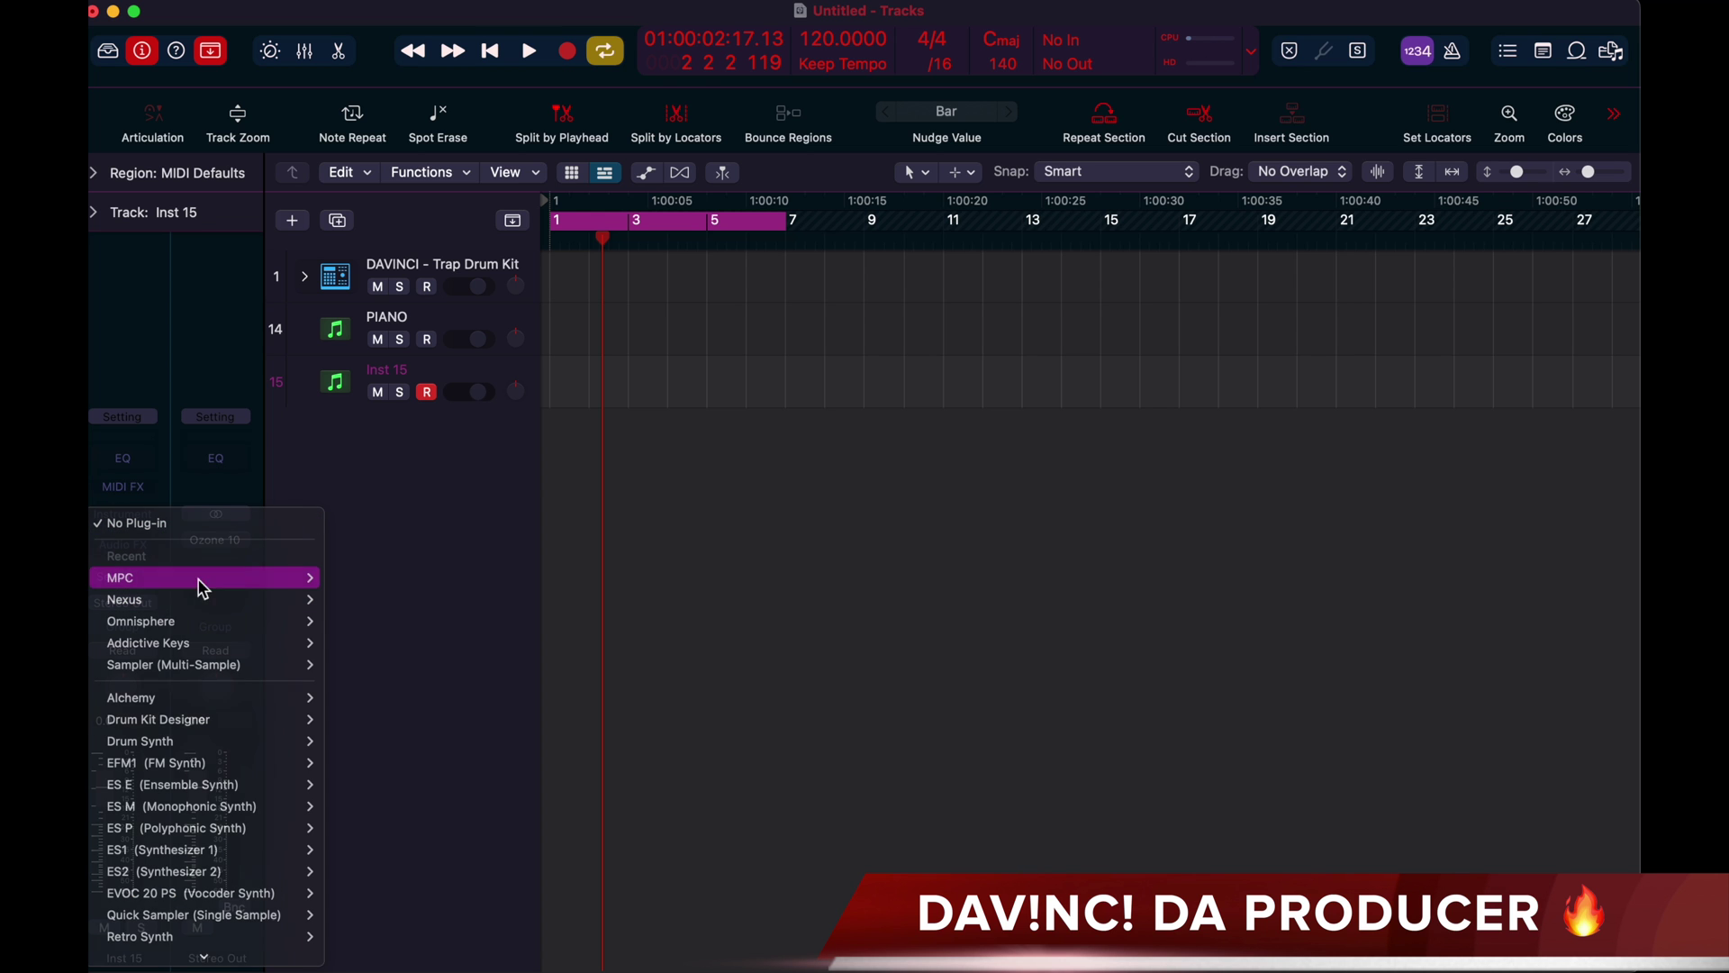
{"action": "mouse_move", "coordinate": [200, 587]}
{"action": "left_click", "coordinate": [452, 593]}
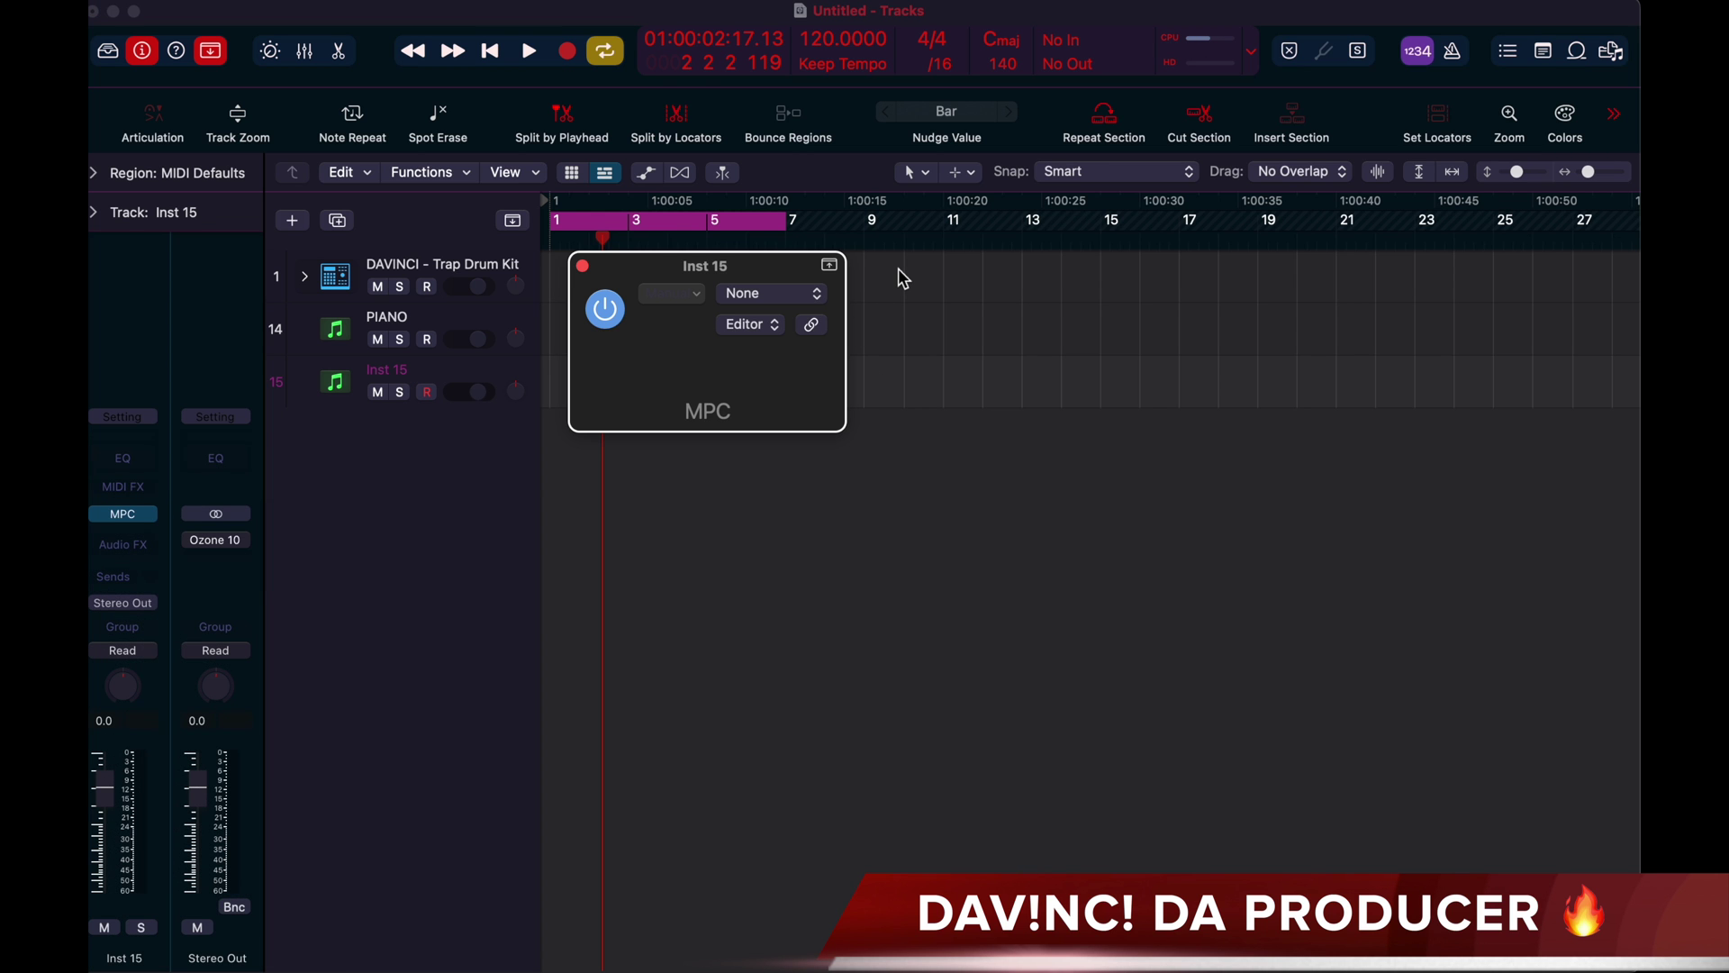
{"action": "left_click_drag", "start_coordinate": [1094, 275], "coordinate": [742, 56]}
- Open the recent My 1st beat project inside the MPC plugin
{"action": "left_click", "coordinate": [138, 159]}
{"action": "mouse_move", "coordinate": [160, 185]}
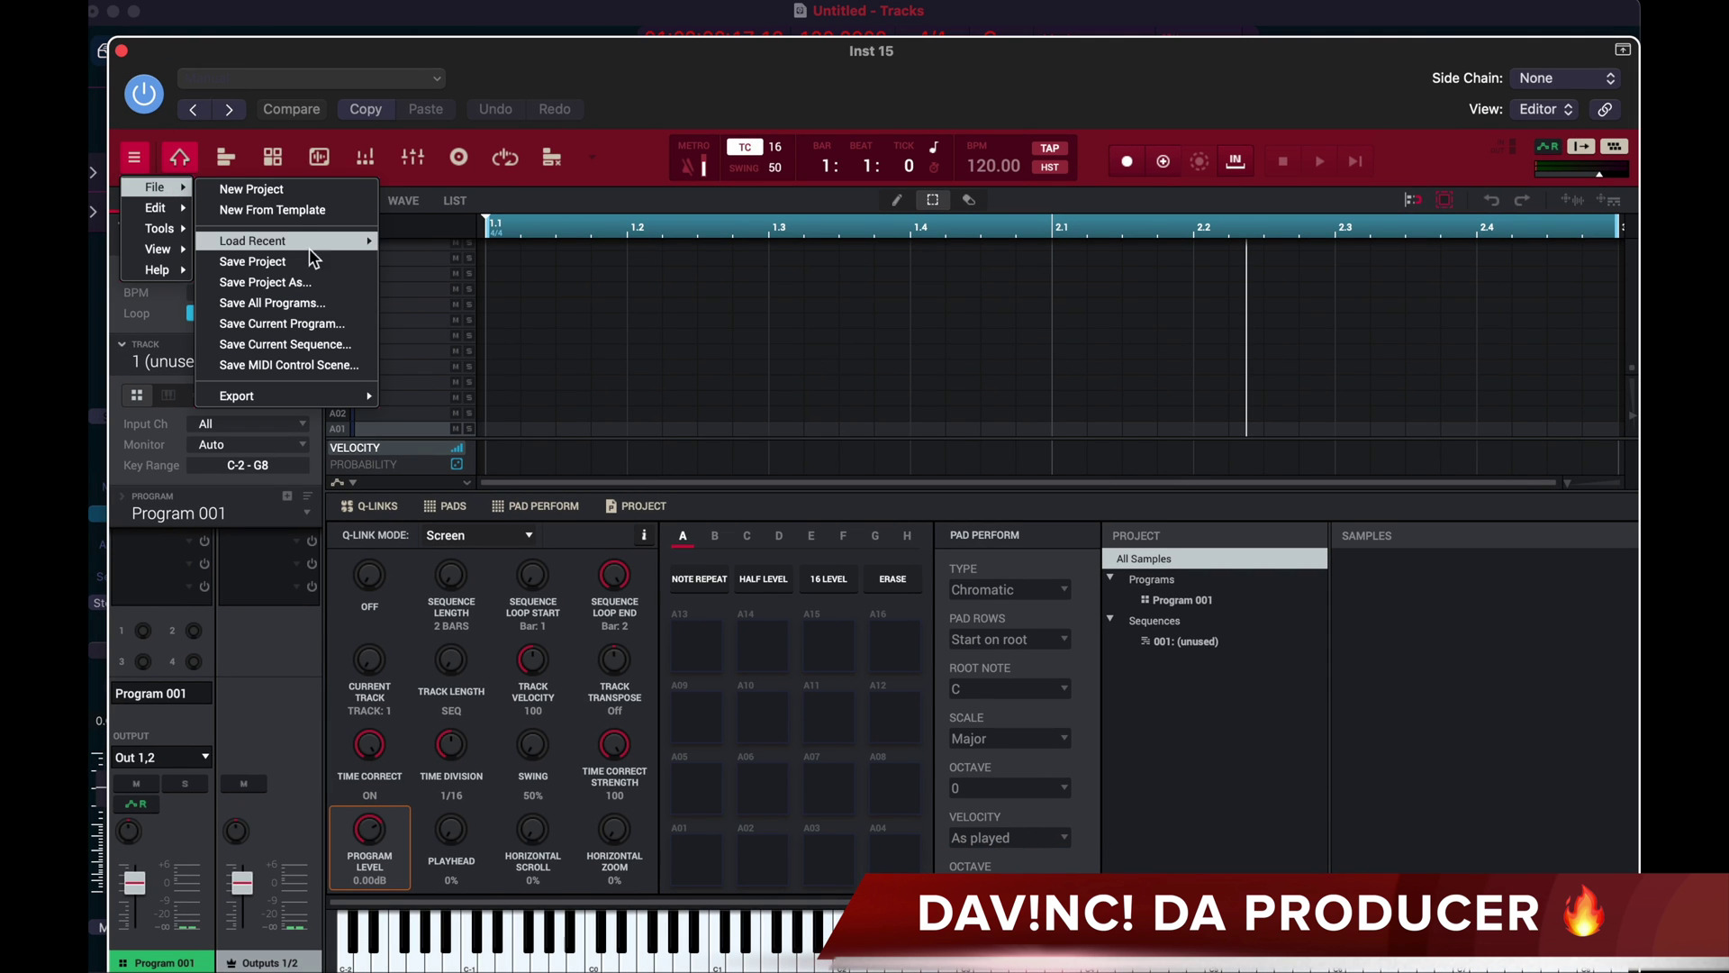
{"action": "mouse_move", "coordinate": [310, 243]}
{"action": "left_click", "coordinate": [490, 245]}
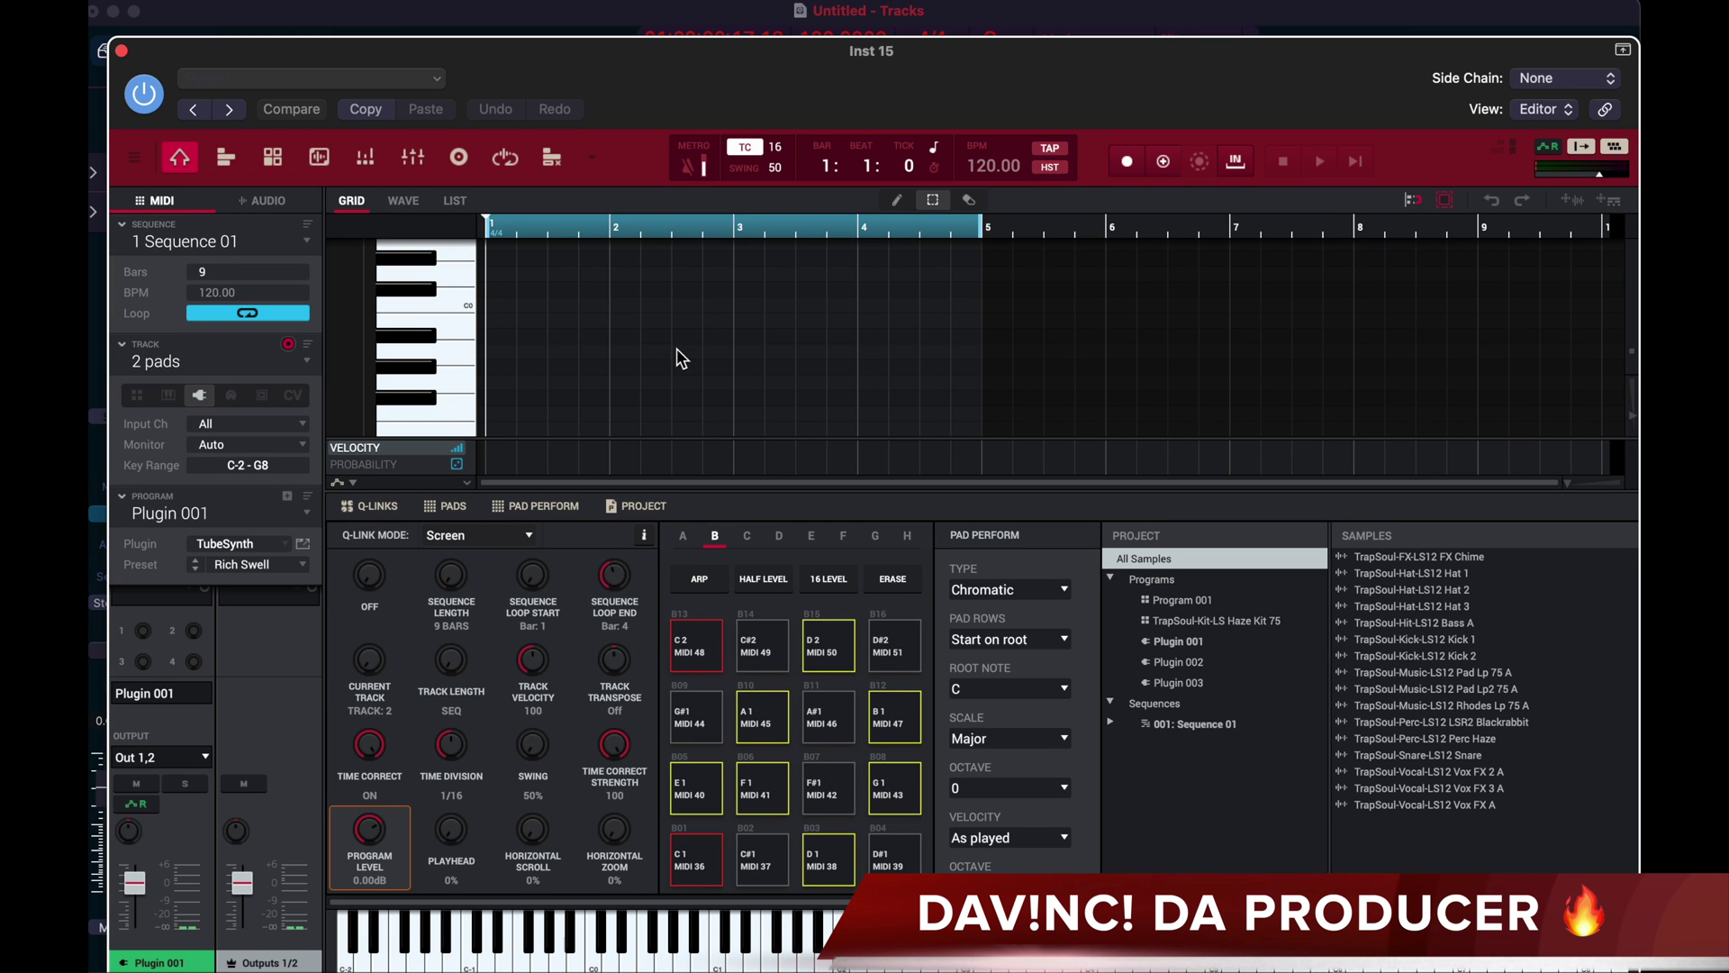
- Export the MPC plugin's drums track as audio and place it at bar 1 on a new Logic track below Inst 15
{"action": "left_click", "coordinate": [307, 363]}
{"action": "left_click", "coordinate": [164, 383]}
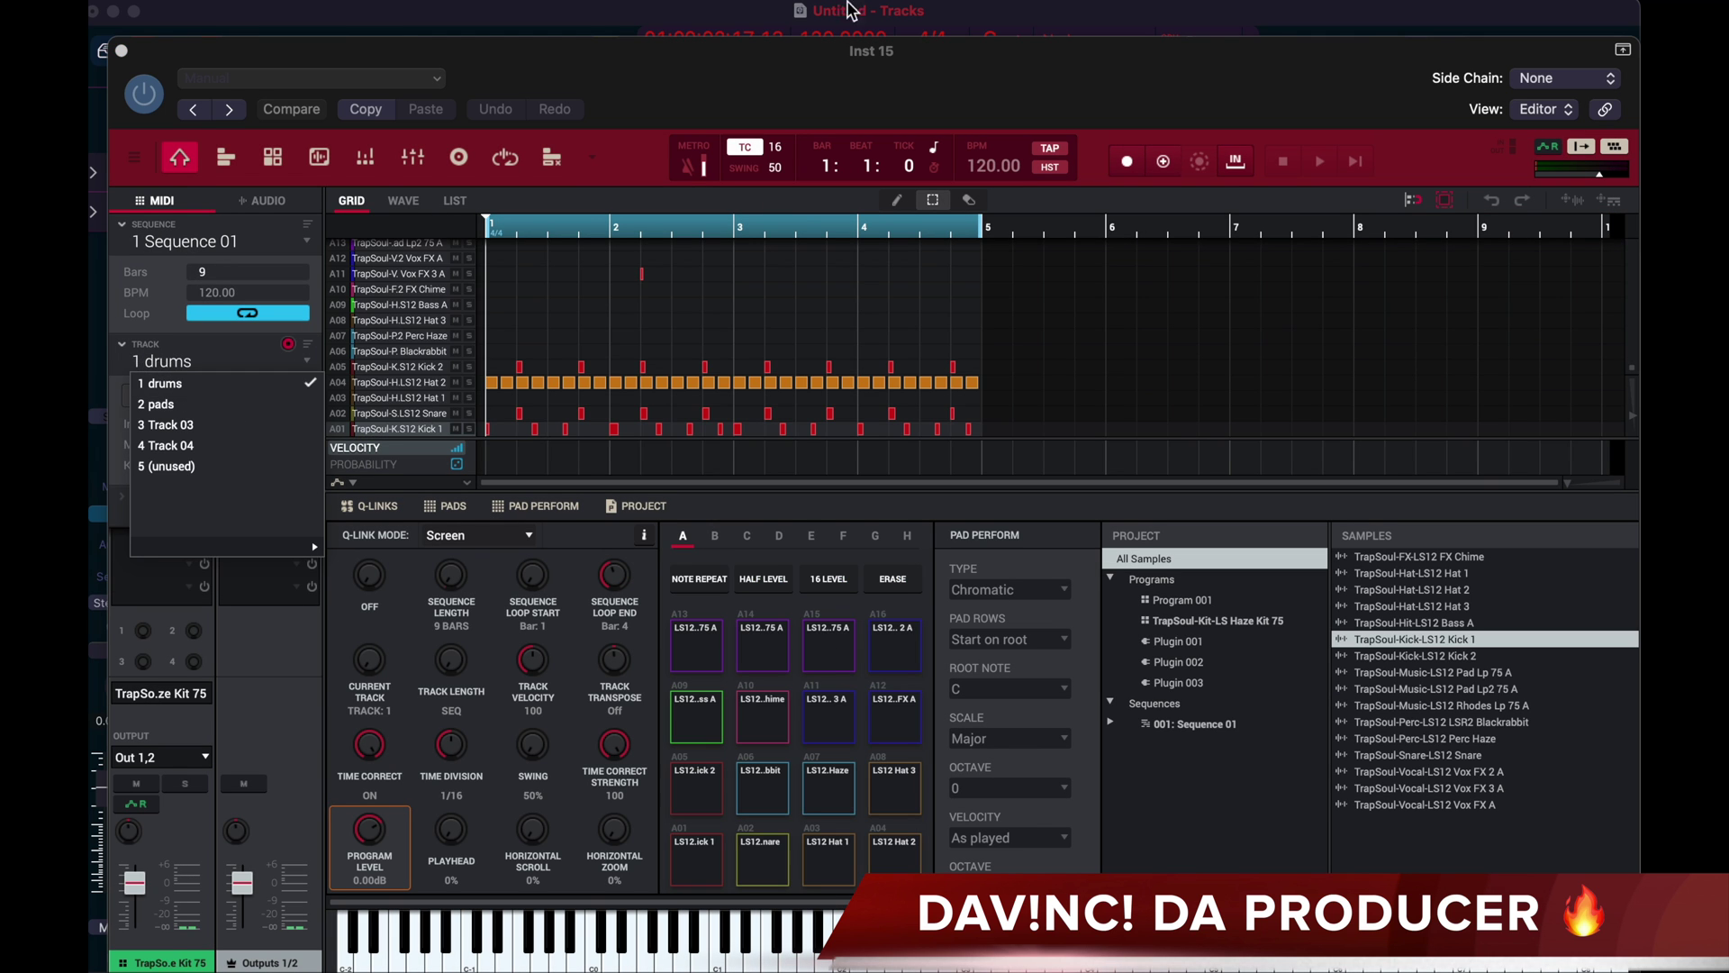
{"action": "left_click_drag", "start_coordinate": [1089, 98], "coordinate": [920, 477]}
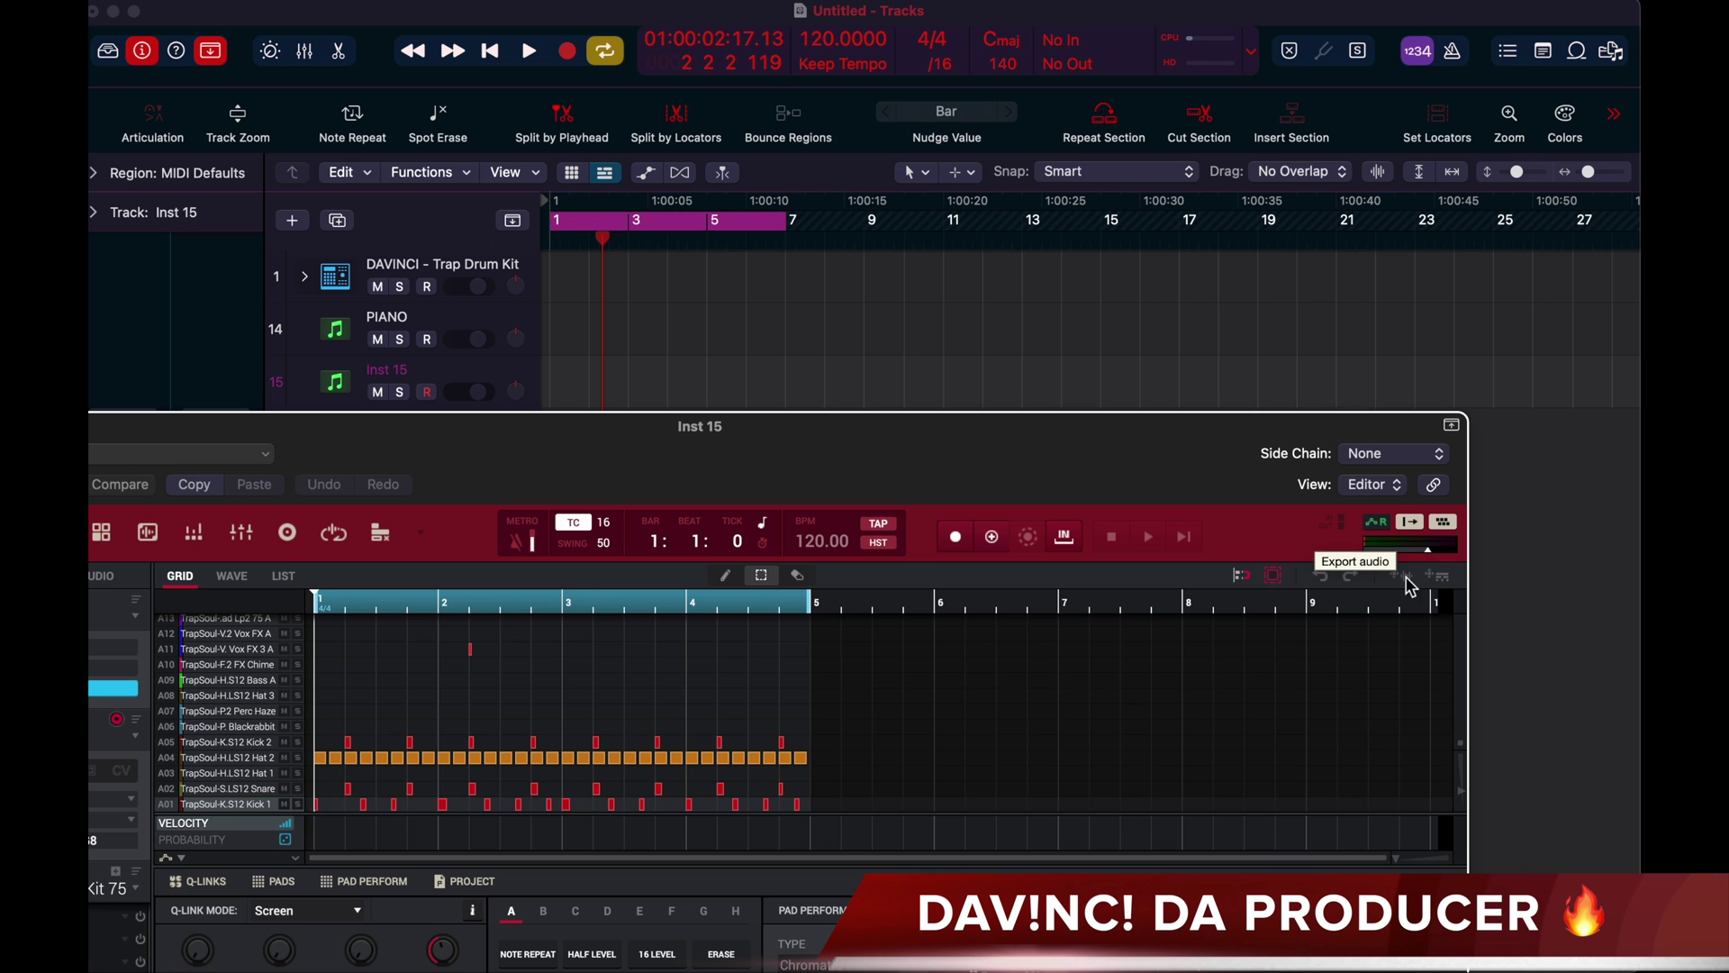
{"action": "left_click_drag", "start_coordinate": [1189, 429], "coordinate": [1197, 501]}
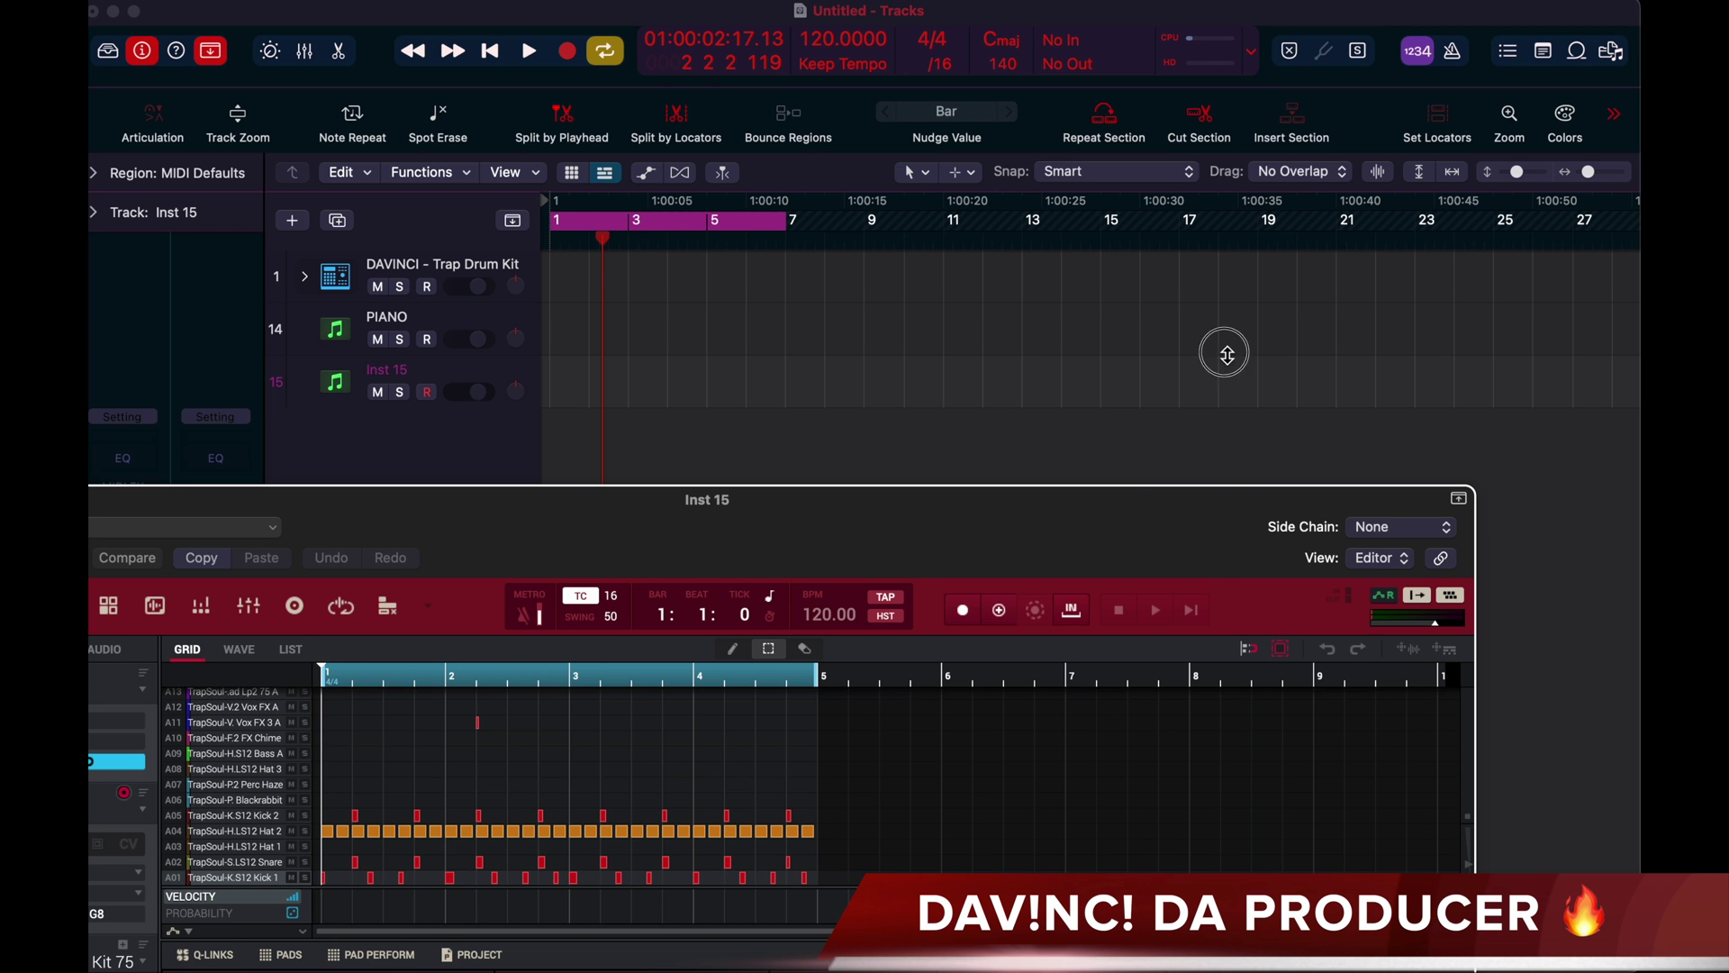
{"action": "left_click_drag", "start_coordinate": [1210, 539], "coordinate": [1162, 294]}
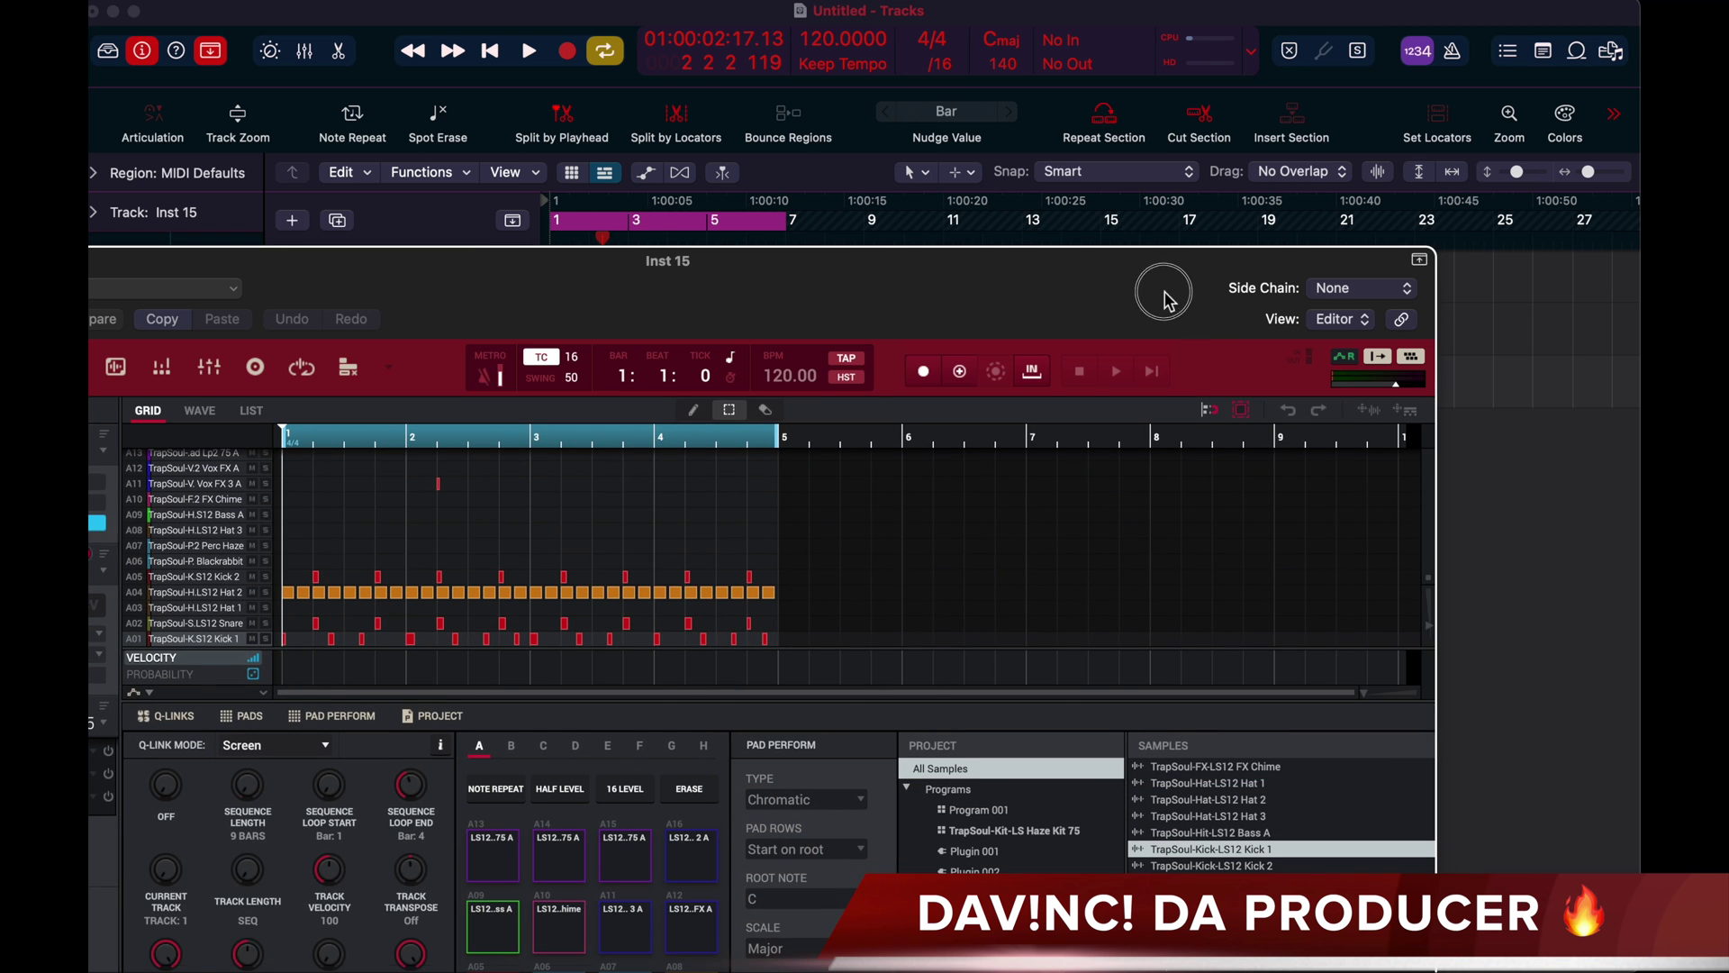
{"action": "left_click", "coordinate": [1376, 410]}
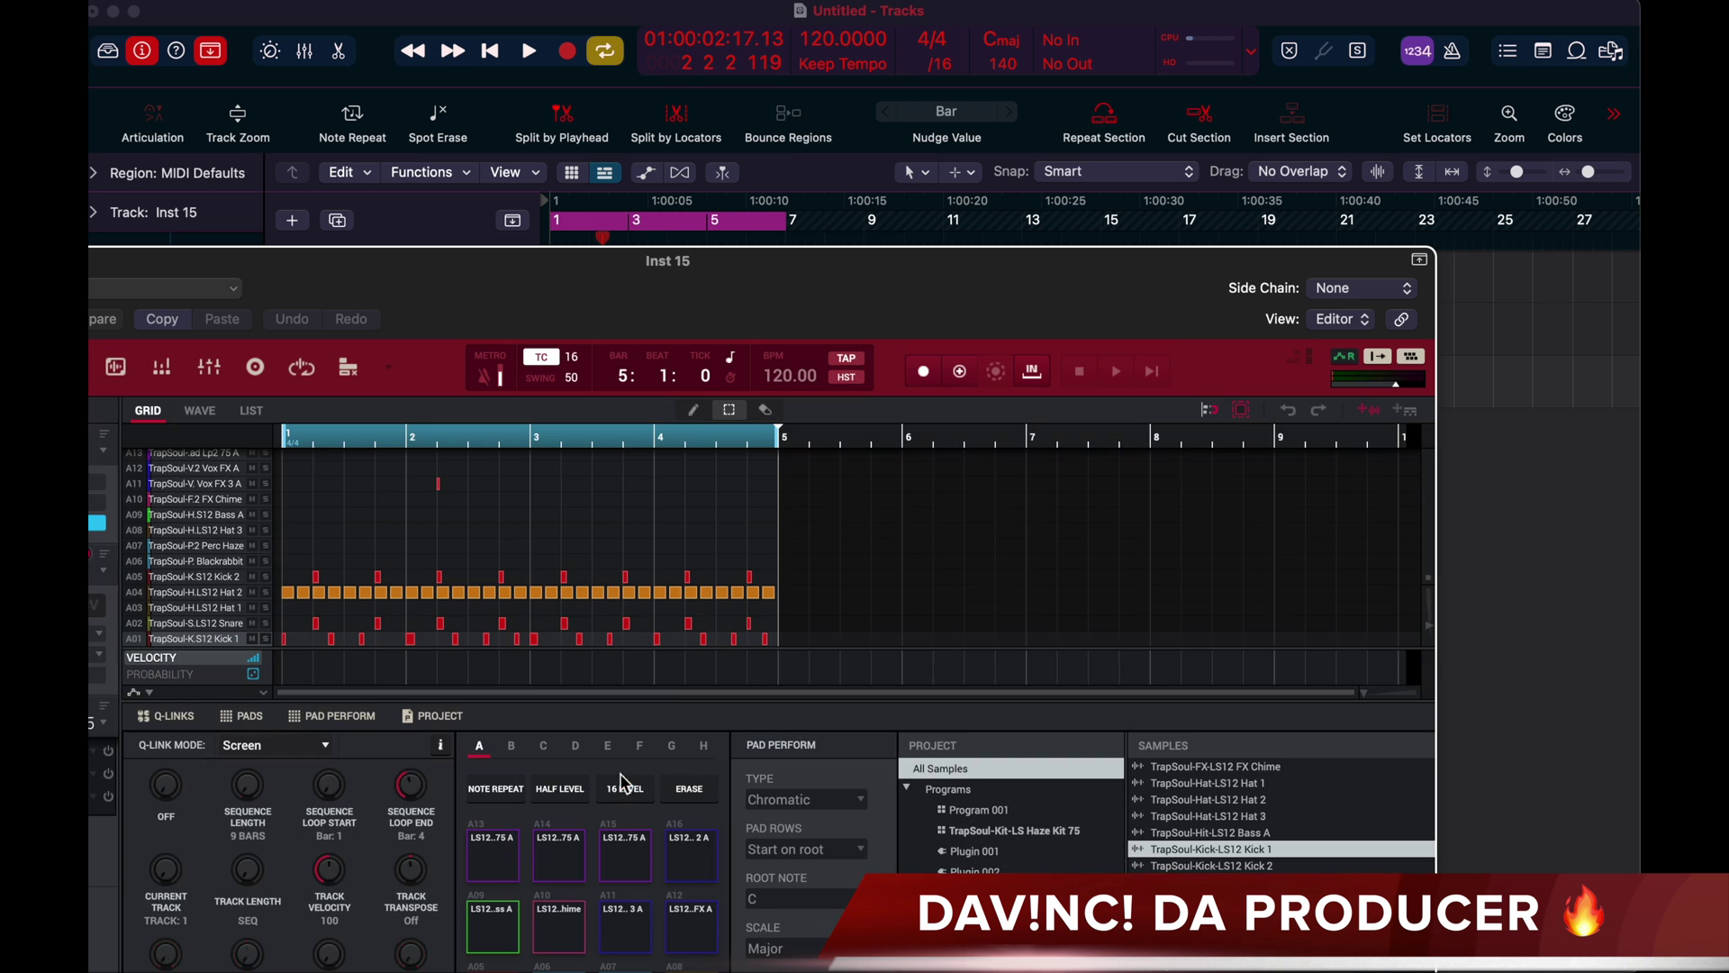
{"action": "left_click_drag", "start_coordinate": [1036, 261], "coordinate": [1069, 540]}
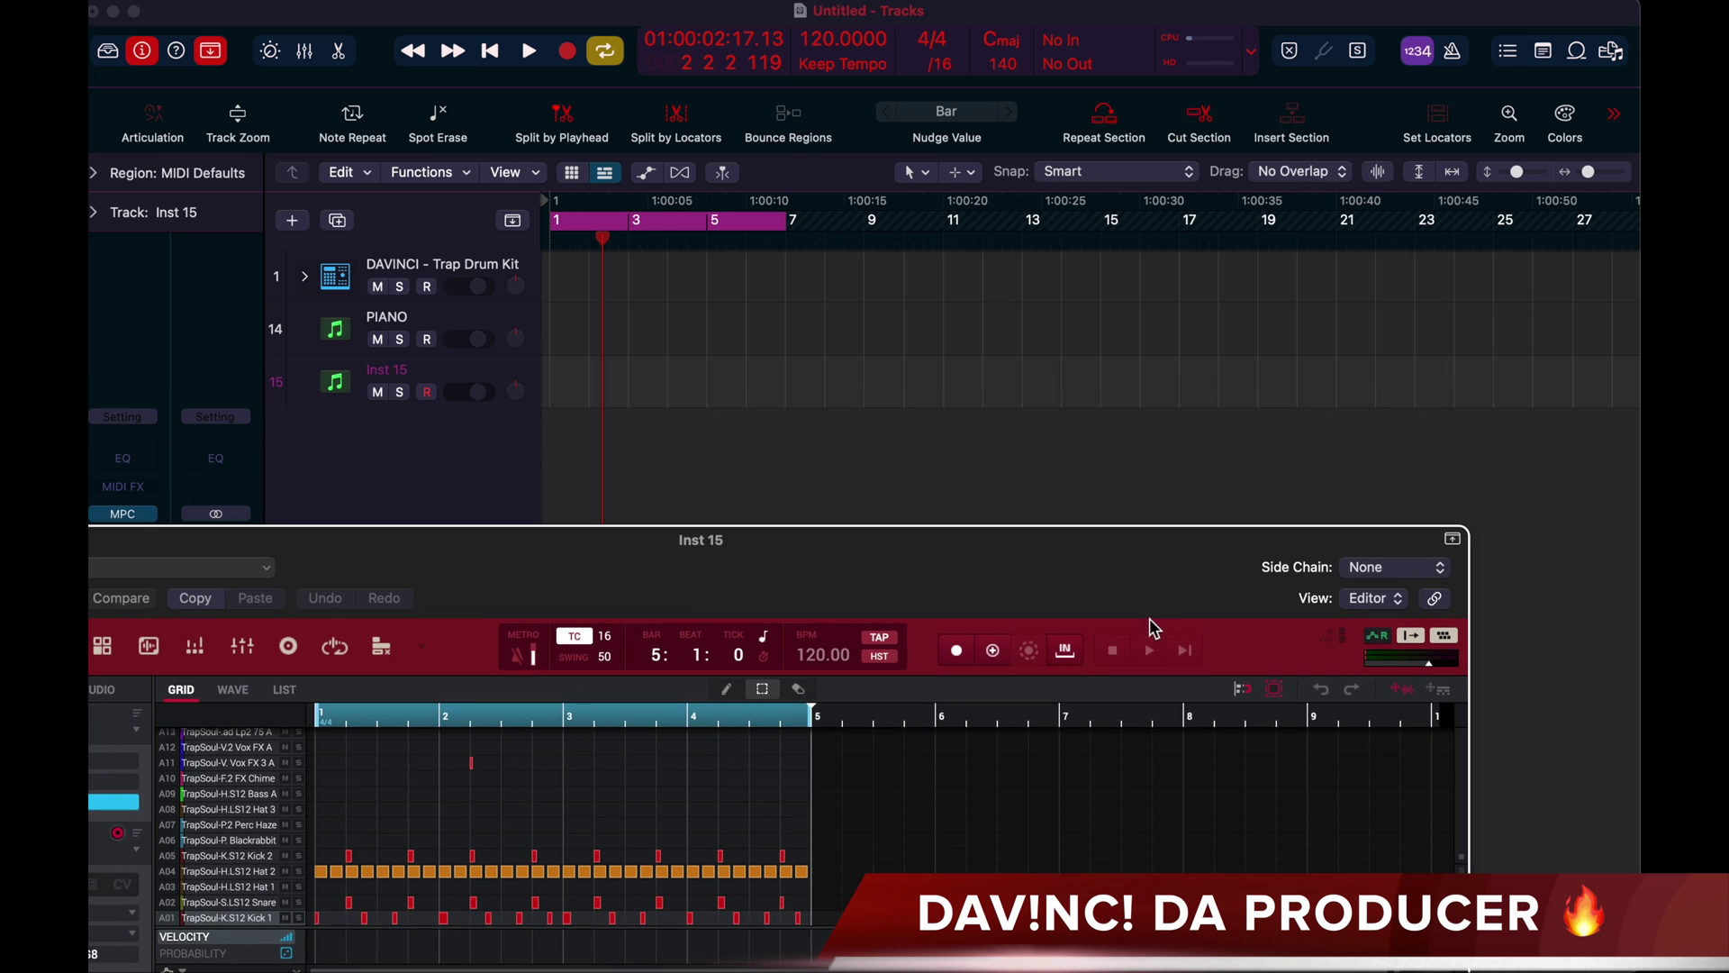
{"action": "left_click_drag", "start_coordinate": [1401, 690], "coordinate": [548, 434]}
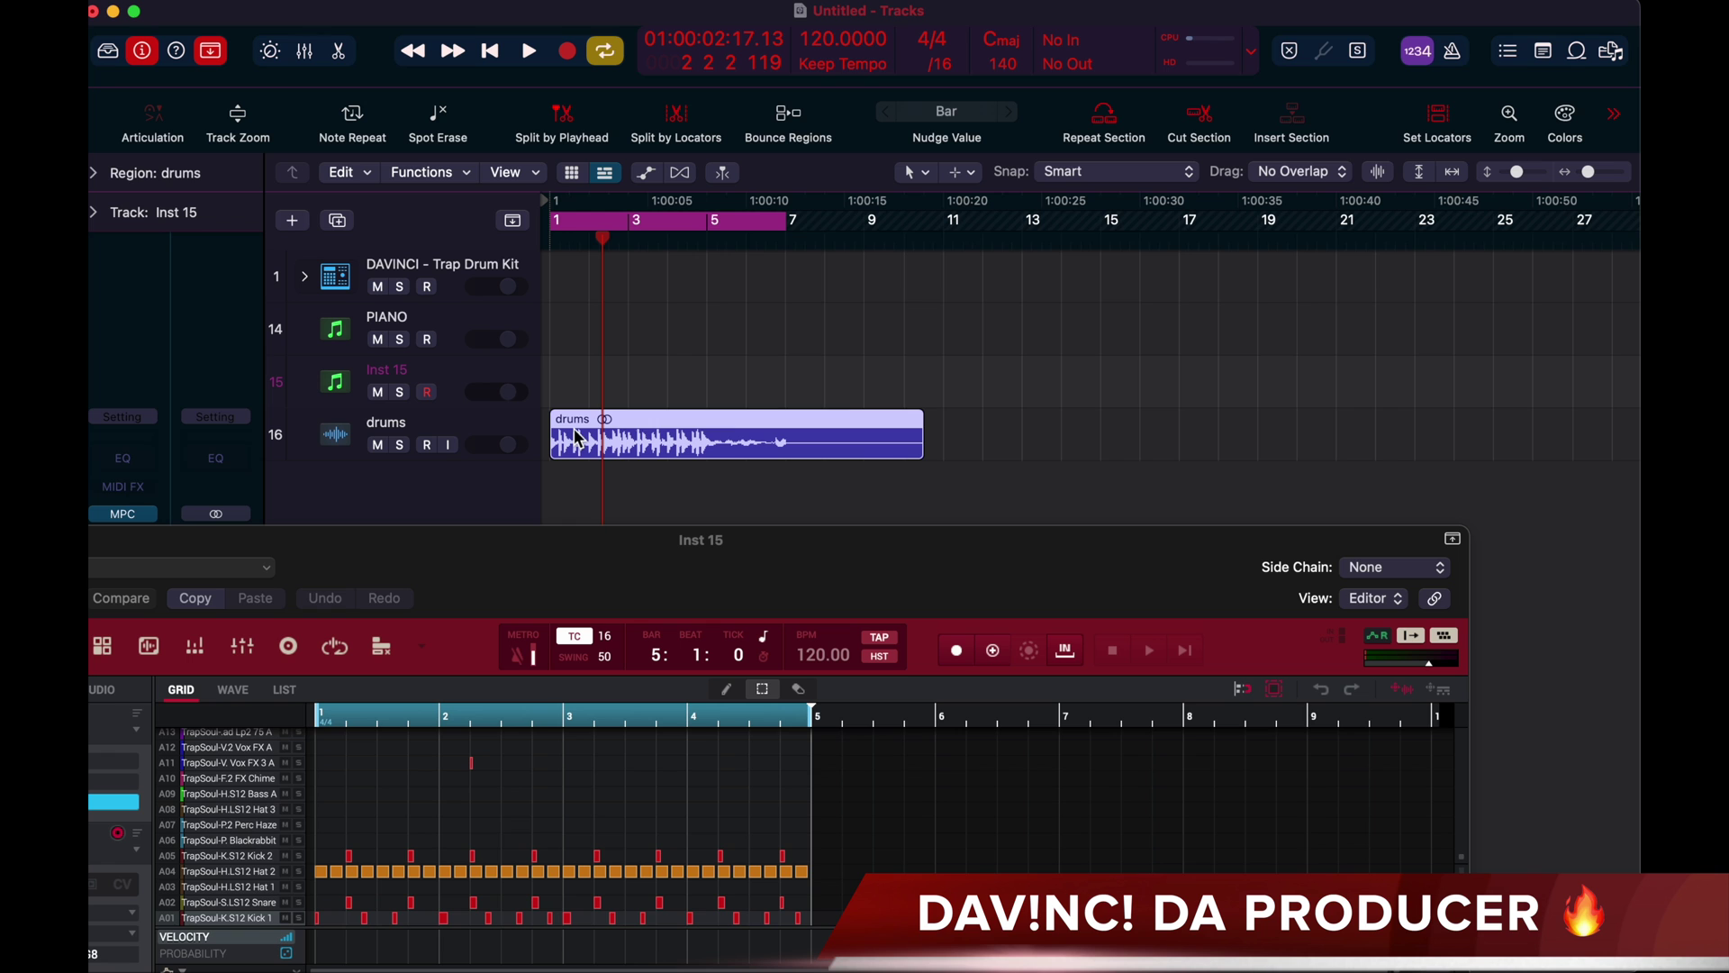
- Trim the drums audio region to end at bar 5 and set the playing cycle range to bars 1 through 5
{"action": "left_click_drag", "start_coordinate": [922, 450], "coordinate": [863, 447]}
{"action": "left_click_drag", "start_coordinate": [789, 214], "coordinate": [863, 216]}
{"action": "key", "text": "space"}
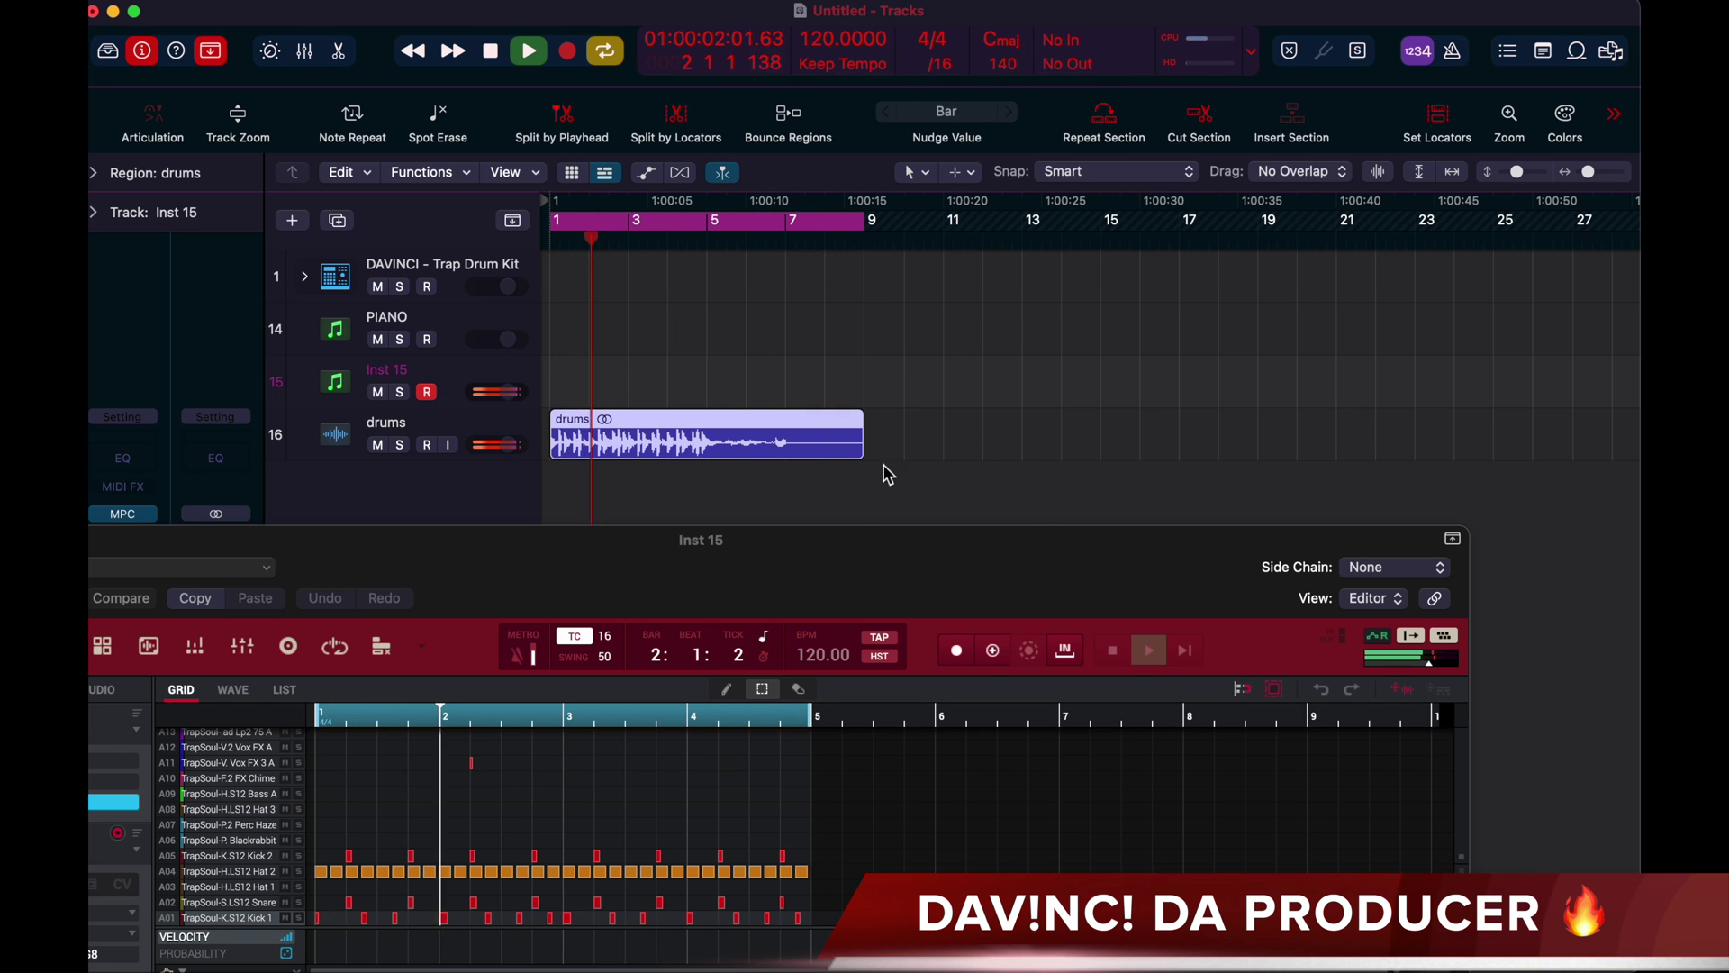
{"action": "left_click_drag", "start_coordinate": [858, 450], "coordinate": [706, 450]}
{"action": "left_click_drag", "start_coordinate": [866, 220], "coordinate": [708, 224]}
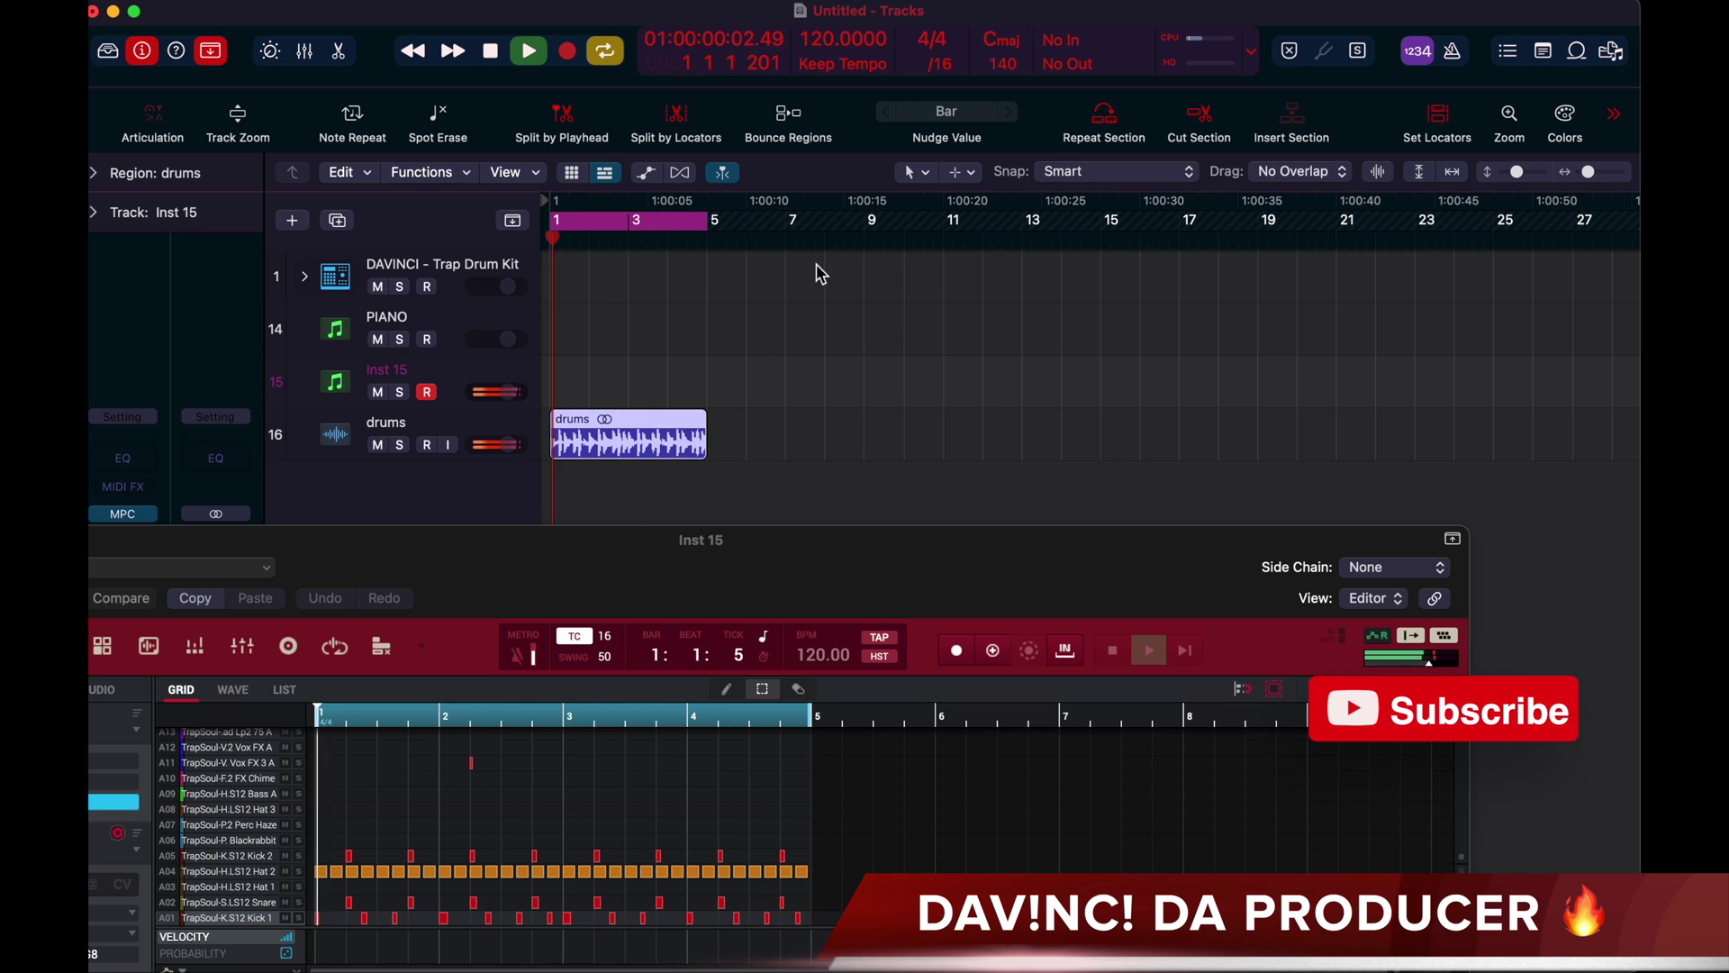
- Close the MPC plugin window while the loop plays, then stop playback
{"action": "left_click", "coordinate": [1160, 544]}
{"action": "left_click_drag", "start_coordinate": [1160, 552], "coordinate": [1284, 506]}
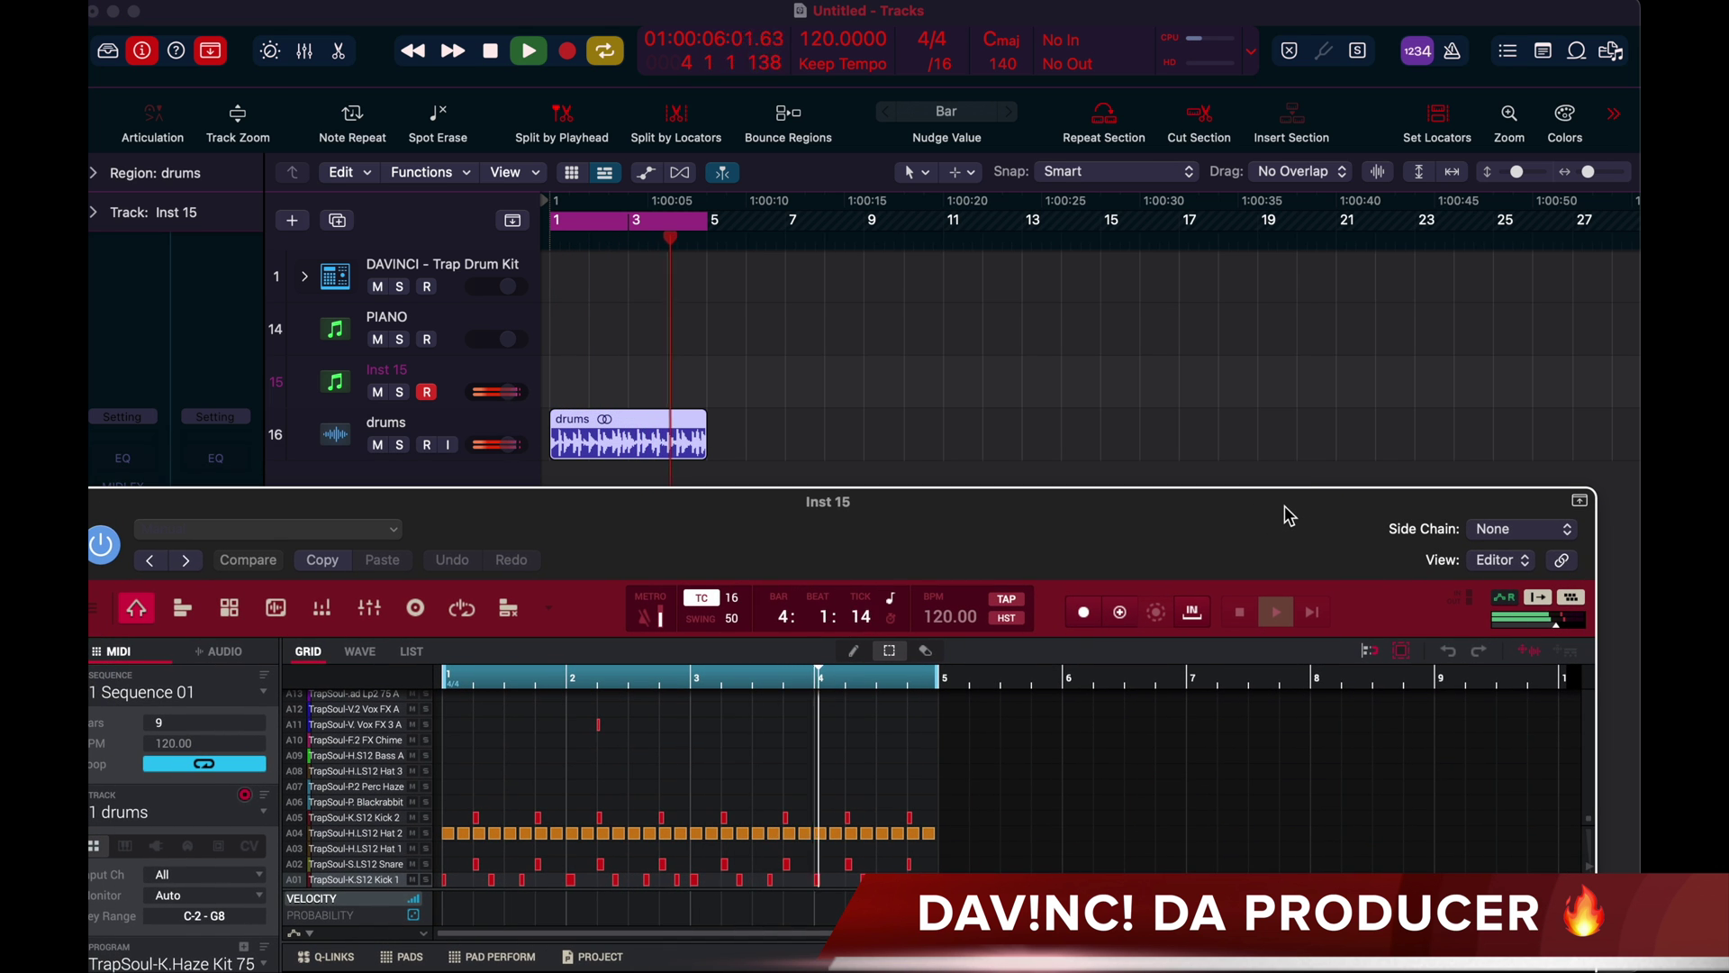
{"action": "left_click_drag", "start_coordinate": [1015, 512], "coordinate": [1136, 471]}
{"action": "left_click", "coordinate": [201, 464]}
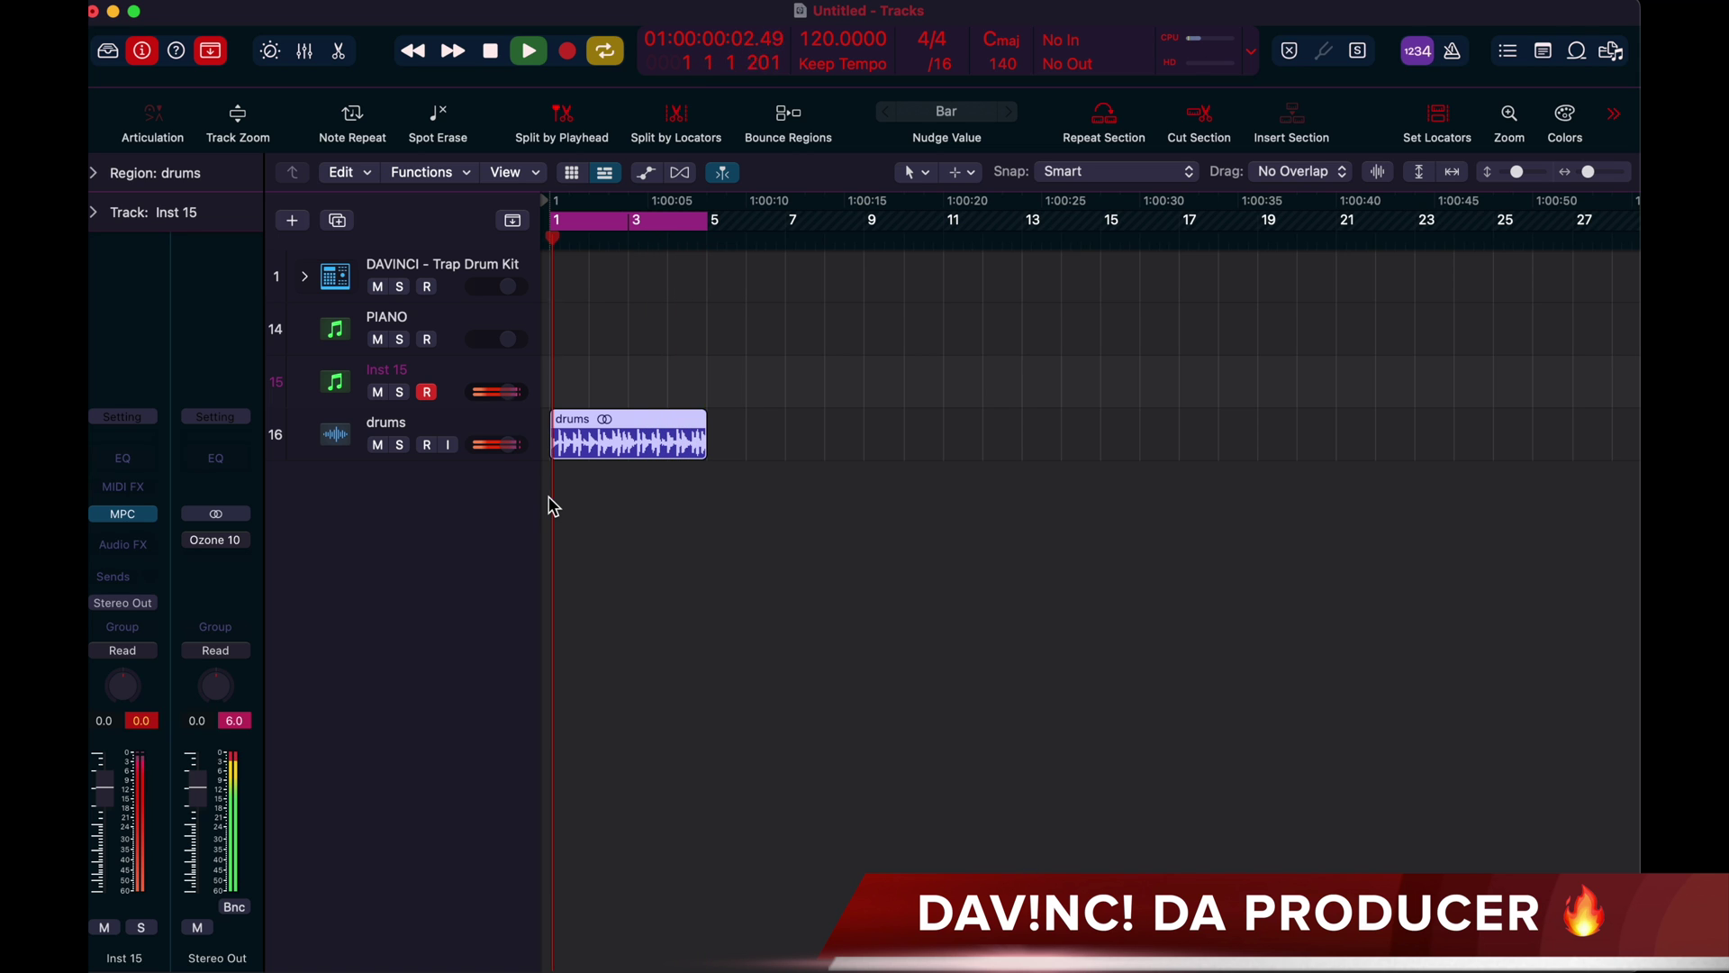
{"action": "key", "text": "space"}
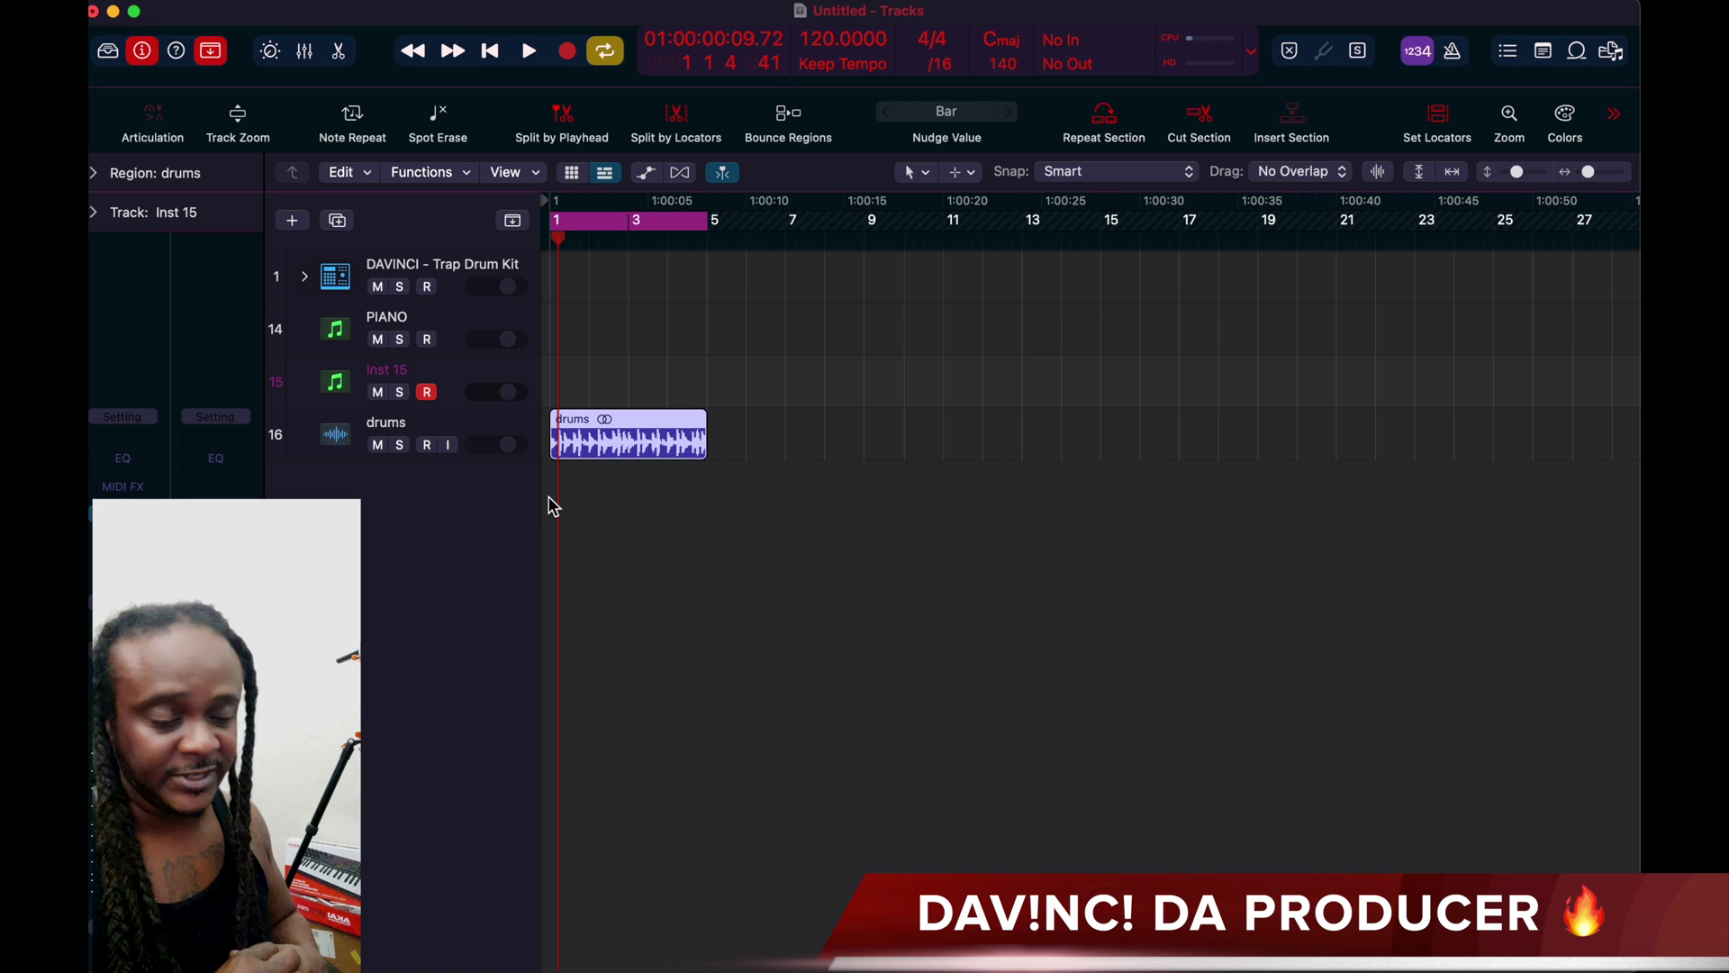
- Show the MPC plugin window again and reposition it so its audio export control is within reach
{"action": "key", "text": "v"}
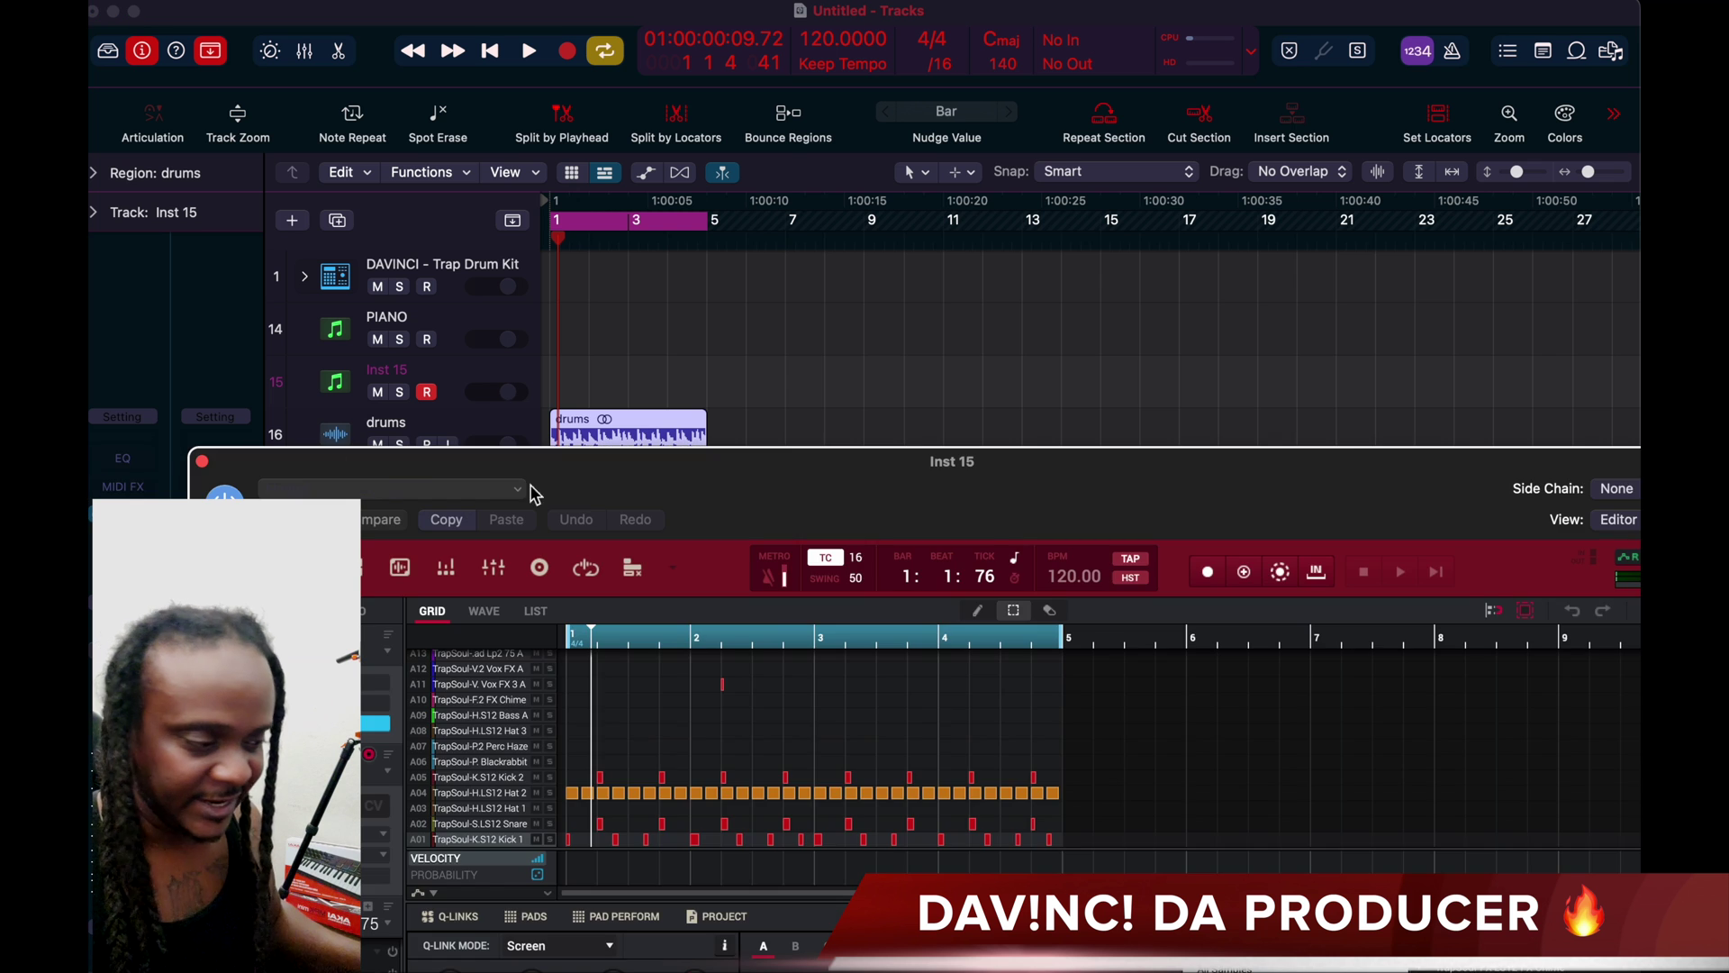
{"action": "left_click_drag", "start_coordinate": [1261, 464], "coordinate": [964, 335]}
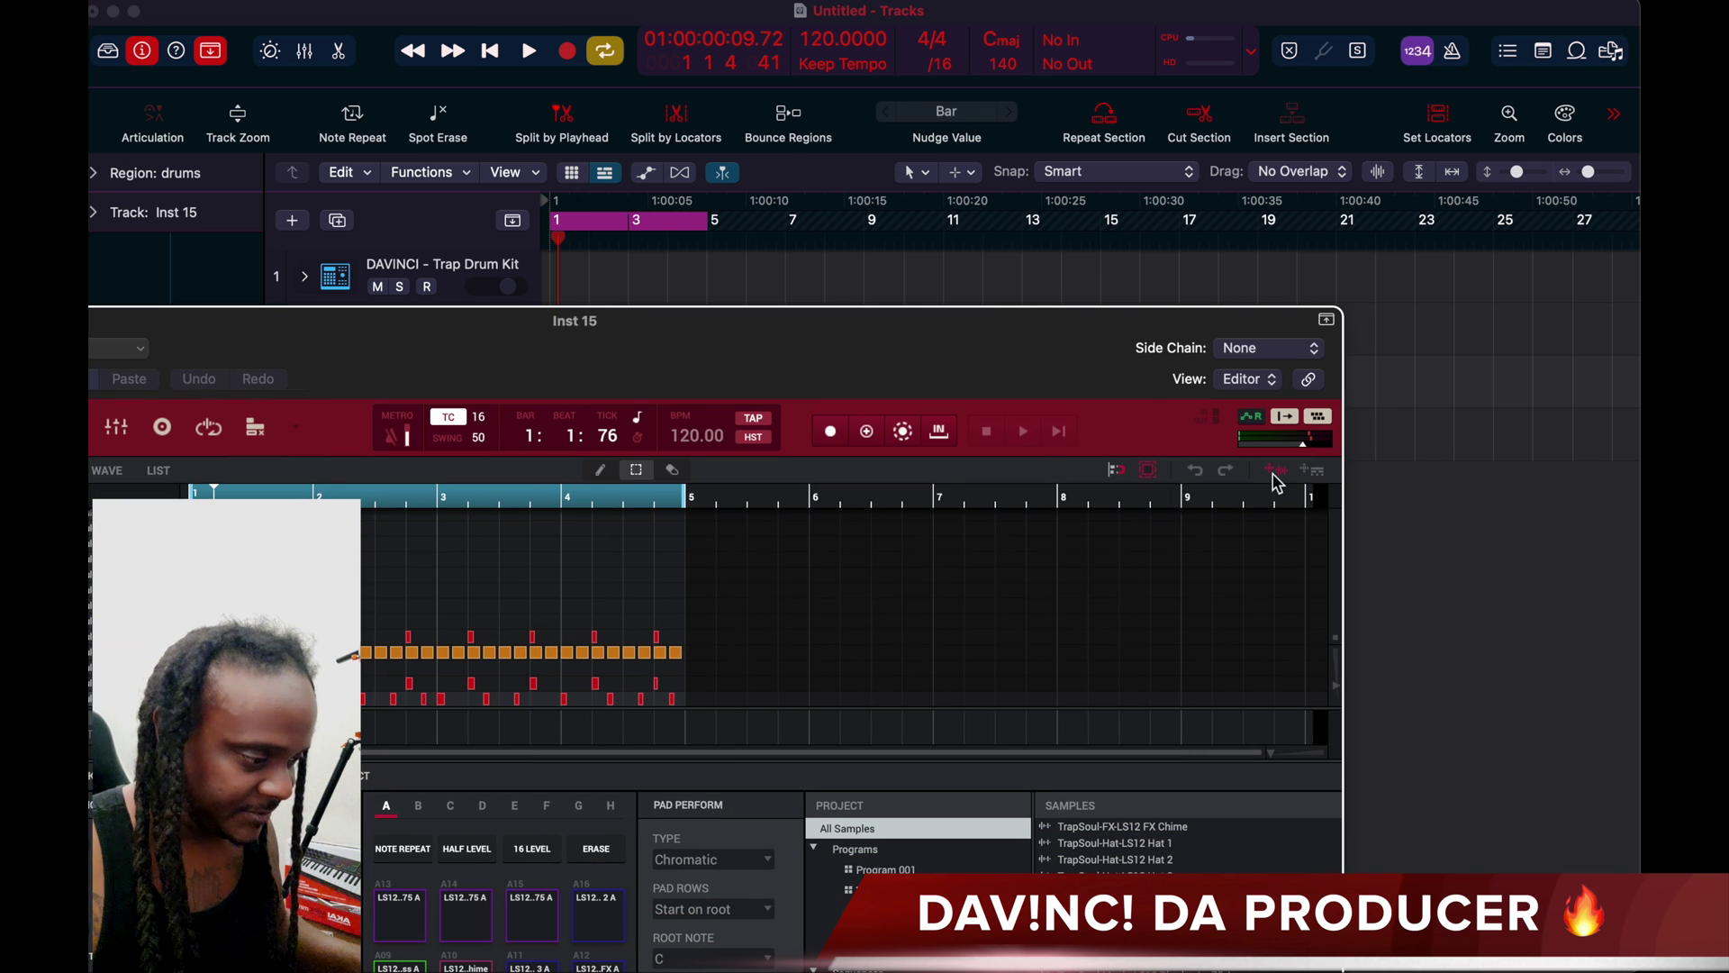